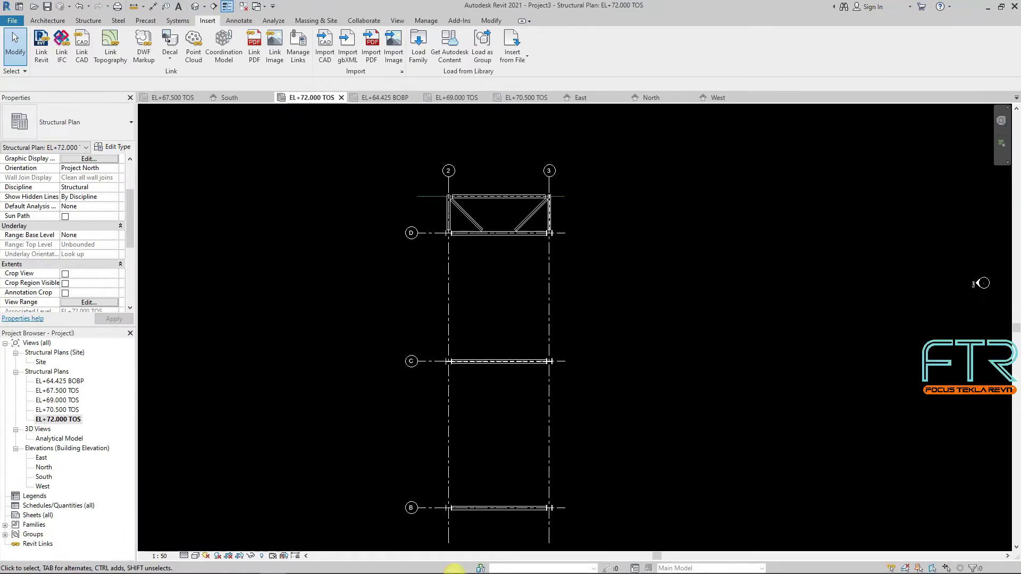
Bring up sheet 2 of the piperack PDF with the Grid-3 elevation at 125%.
{"action": "left_click", "coordinate": [298, 563]}
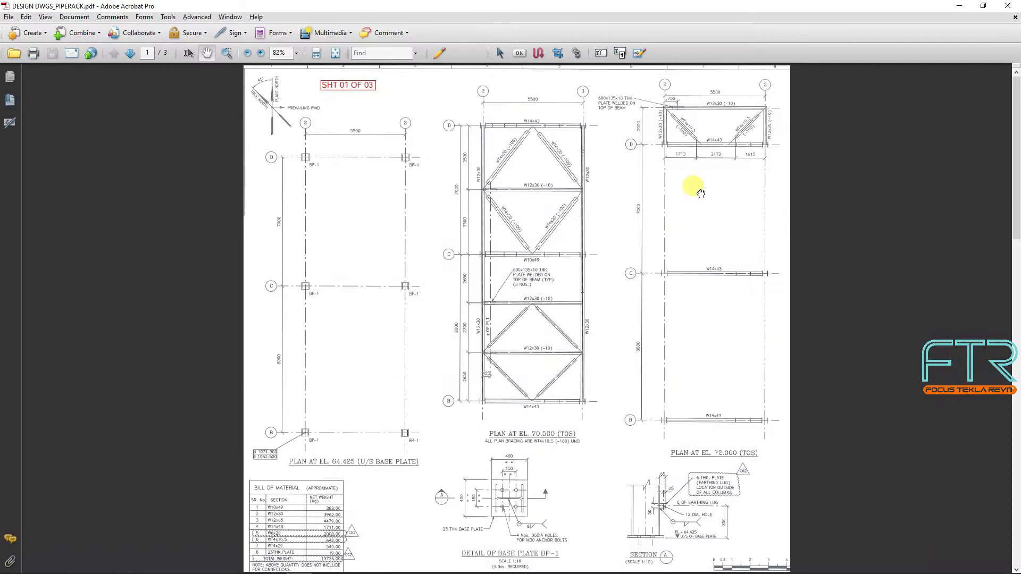
{"action": "scroll", "coordinate": [701, 196], "scroll_direction": "down", "scroll_amount": 3}
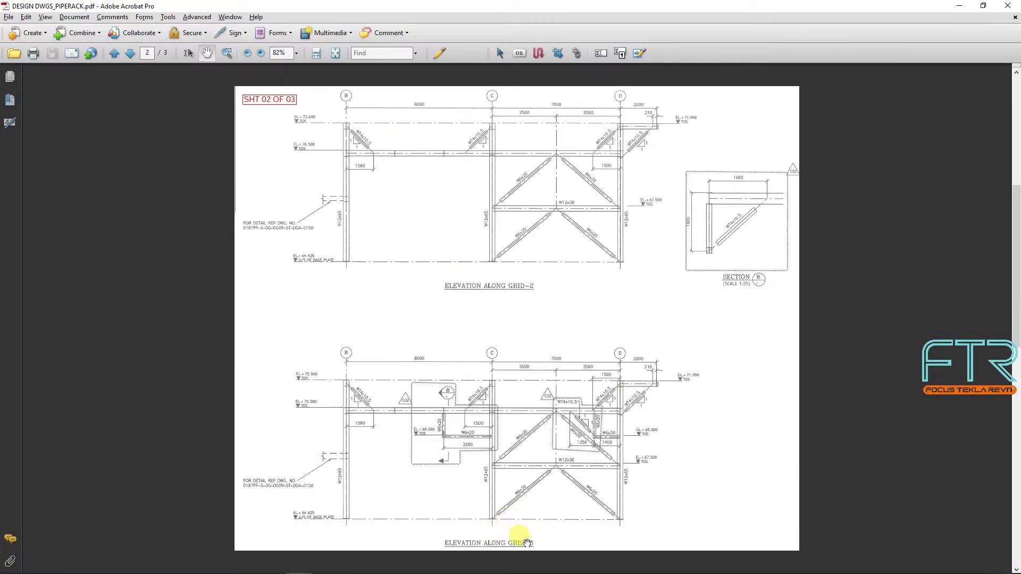
{"action": "scroll", "coordinate": [527, 542], "scroll_direction": "up", "scroll_amount": 2, "text": "ctrl"}
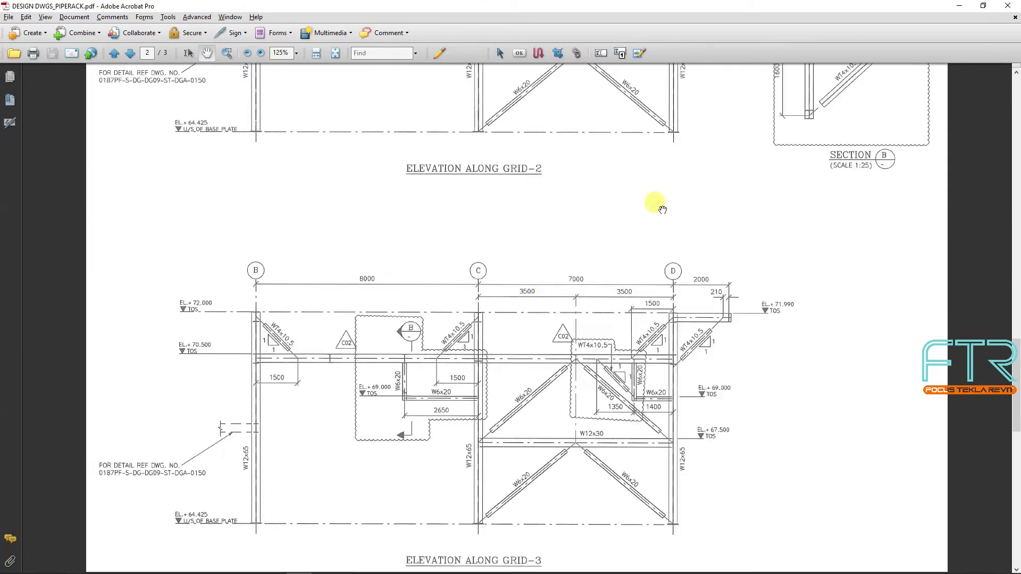
Back in Revit, open the East elevation view from its marker.
{"action": "left_click", "coordinate": [956, 7]}
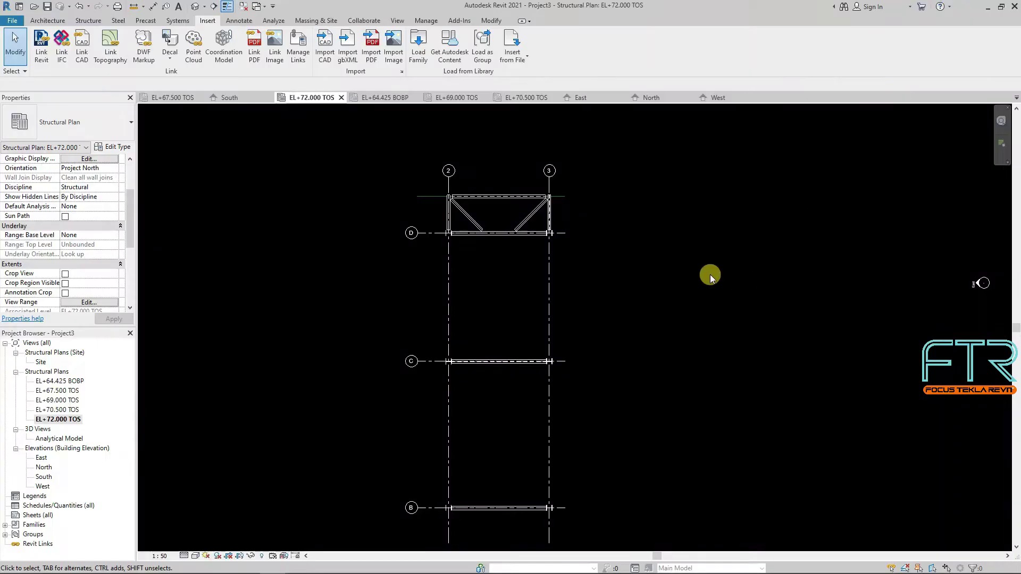
{"action": "scroll", "coordinate": [885, 269], "scroll_direction": "up", "scroll_amount": 5}
{"action": "scroll", "coordinate": [944, 257], "scroll_direction": "up", "scroll_amount": 1}
{"action": "double_click", "coordinate": [943, 250]}
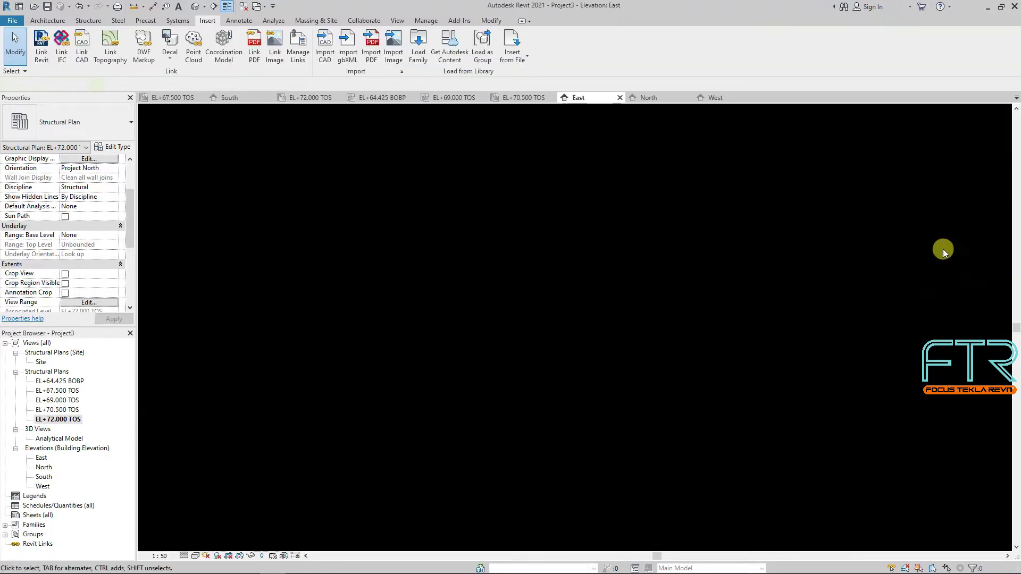
{"action": "scroll", "coordinate": [467, 244], "scroll_direction": "down", "scroll_amount": 1}
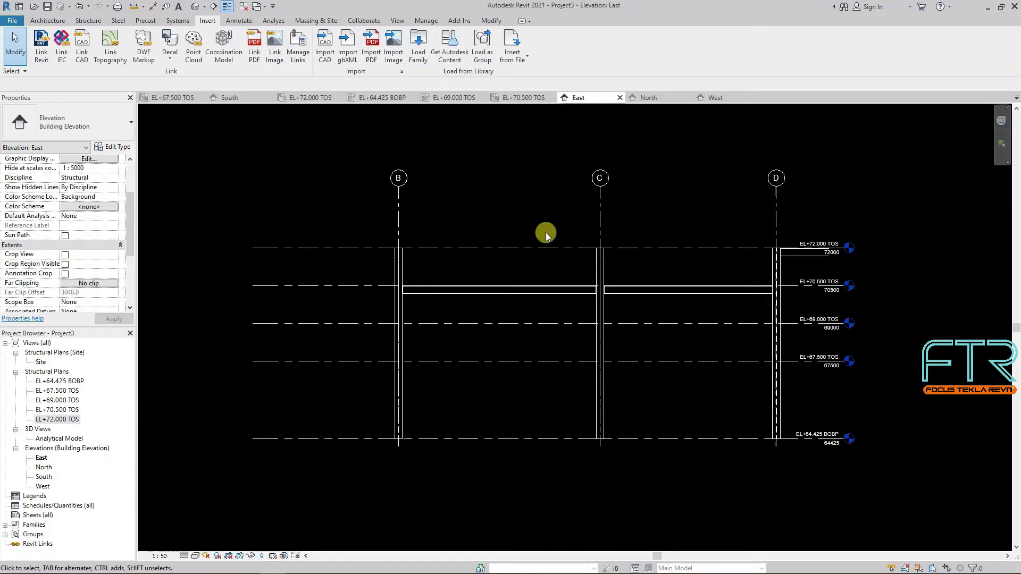
Drag the EL+72.000 level end to the right so the level heads sit further out.
{"action": "left_click", "coordinate": [337, 248]}
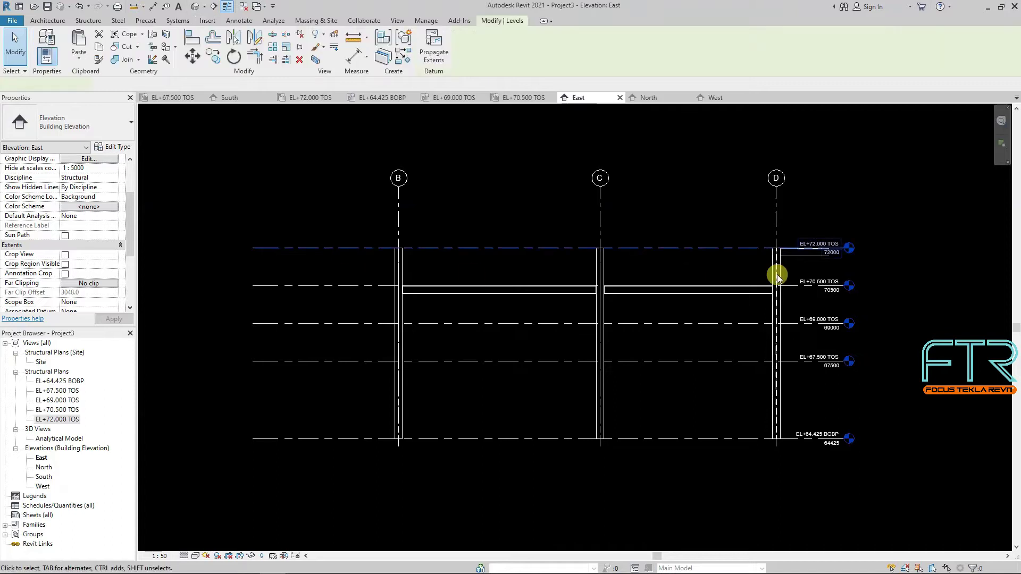
{"action": "left_click_drag", "start_coordinate": [841, 256], "coordinate": [936, 247]}
{"action": "left_click", "coordinate": [866, 187]}
{"action": "scroll", "coordinate": [641, 202], "scroll_direction": "up", "scroll_amount": 3}
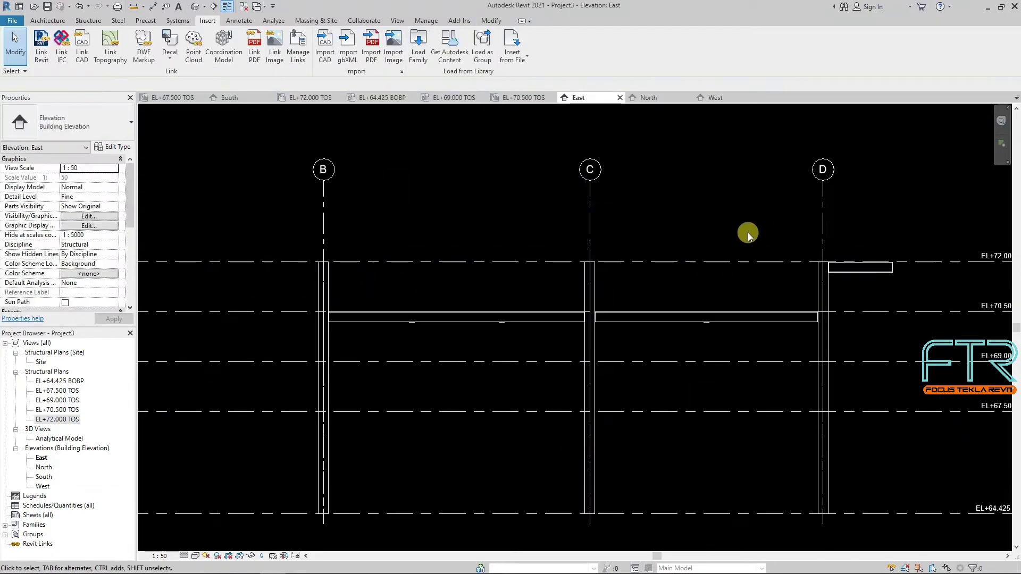
{"action": "middle_click_drag", "start_coordinate": [745, 231], "coordinate": [593, 205]}
{"action": "scroll", "coordinate": [588, 360], "scroll_direction": "down", "scroll_amount": 1}
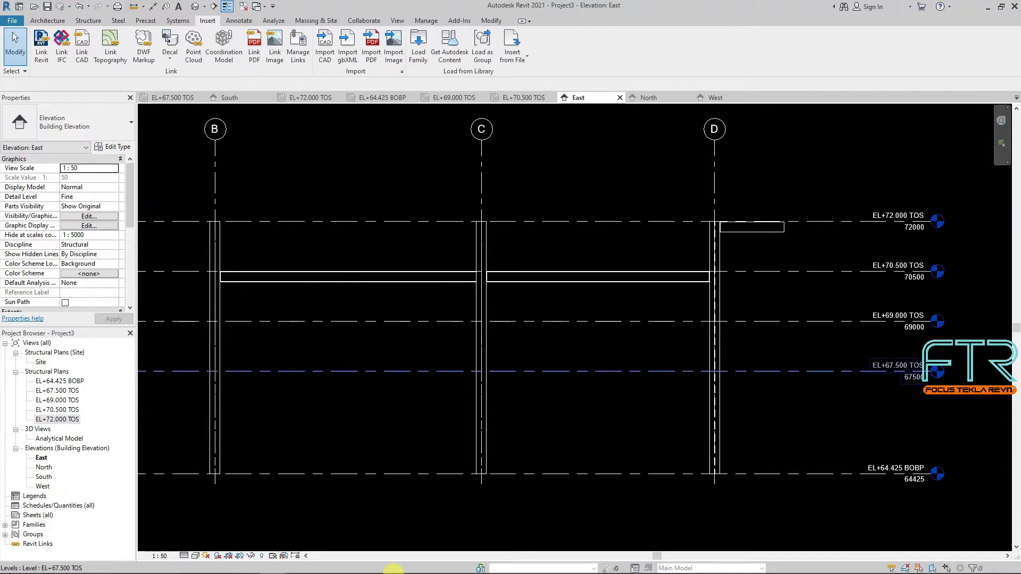
{"action": "left_click", "coordinate": [303, 565]}
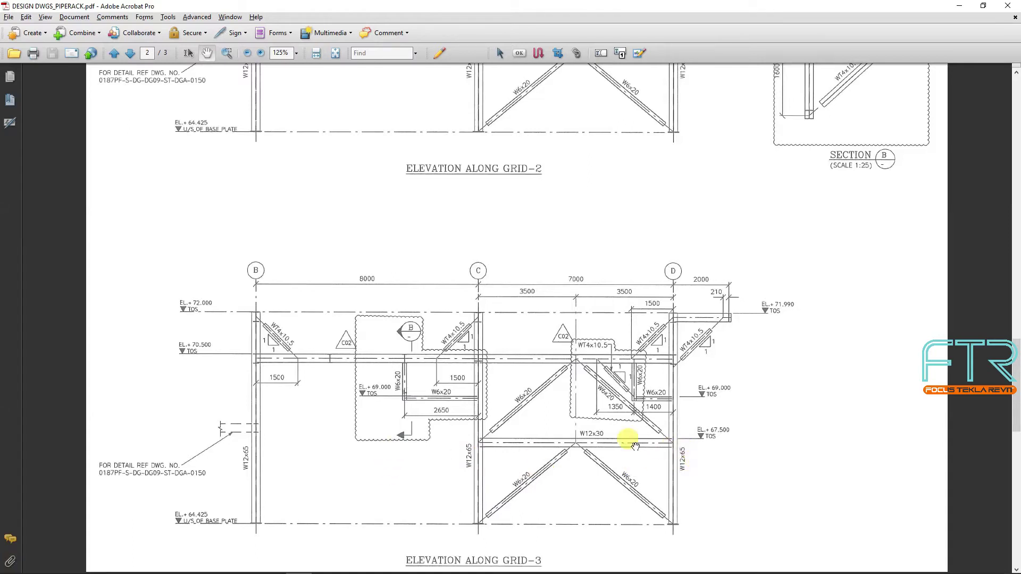
Zoom the PDF to 300% around the W12x30 beam and bracing at EL.+67.500.
{"action": "scroll", "coordinate": [718, 447], "scroll_direction": "up", "scroll_amount": 3, "text": "ctrl"}
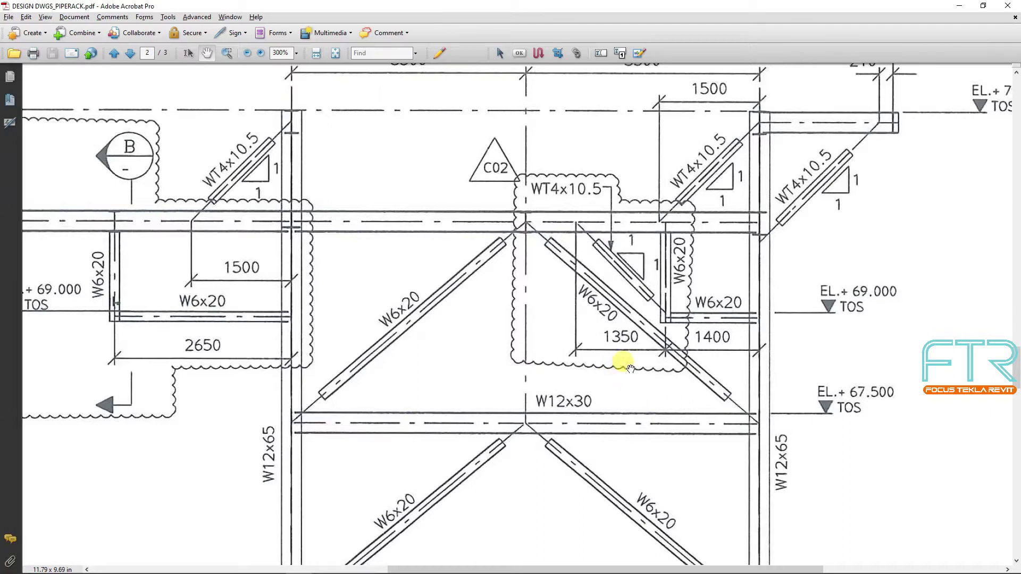
{"action": "left_click", "coordinate": [959, 6]}
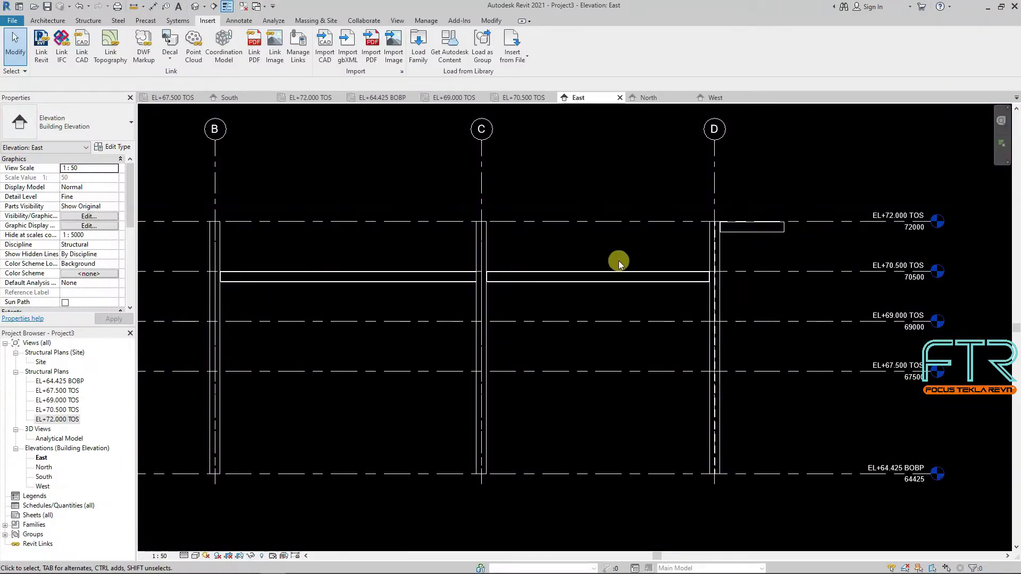
{"action": "scroll", "coordinate": [499, 287], "scroll_direction": "up", "scroll_amount": 2}
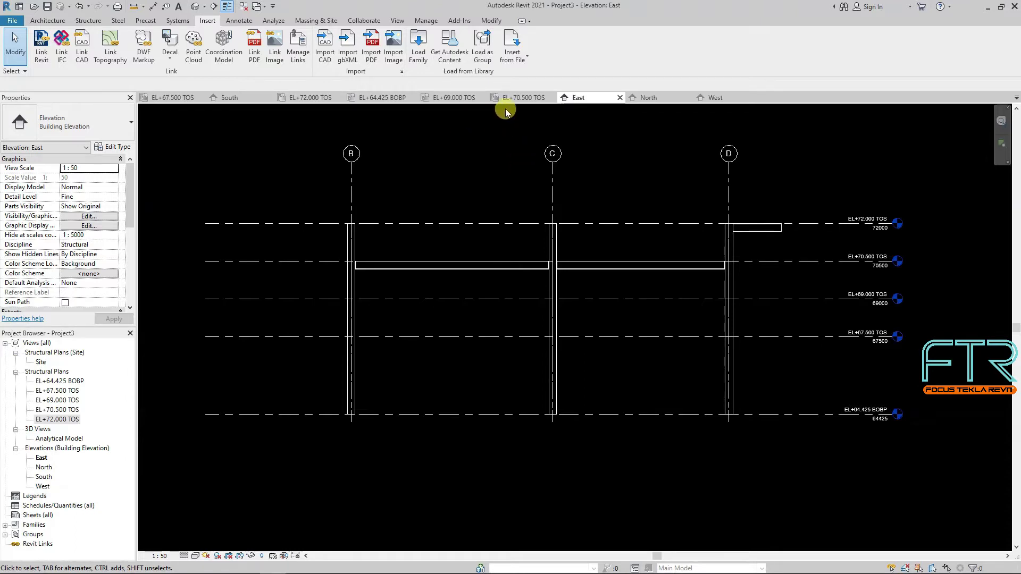
In the EL+67.500 TOS plan, draw beams from grid C to D on grids 2 and 3.
{"action": "left_click", "coordinate": [178, 100]}
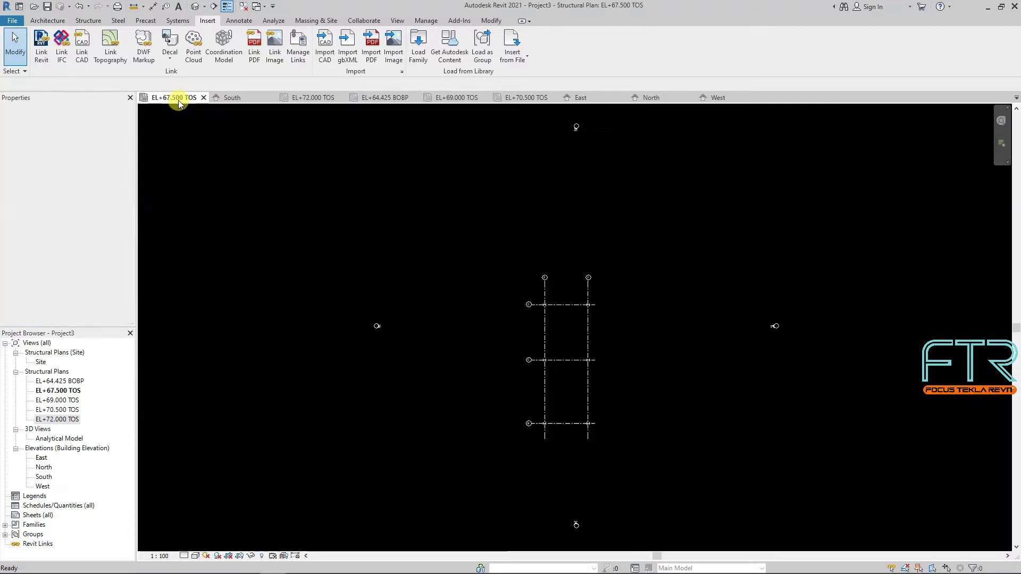
{"action": "scroll", "coordinate": [618, 313], "scroll_direction": "up", "scroll_amount": 4}
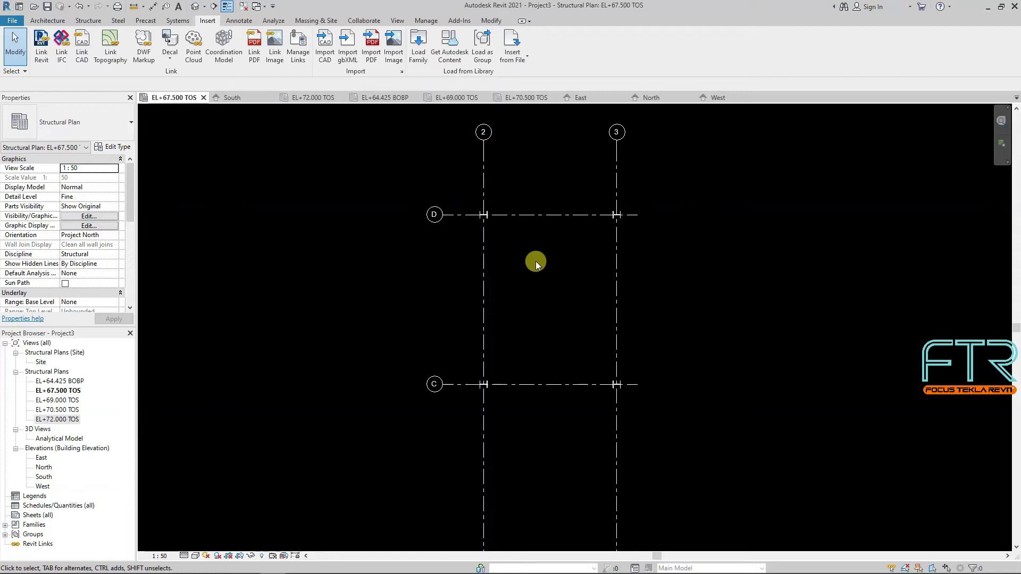
{"action": "scroll", "coordinate": [589, 254], "scroll_direction": "up", "scroll_amount": 2}
{"action": "middle_click_drag", "start_coordinate": [531, 246], "coordinate": [487, 286]}
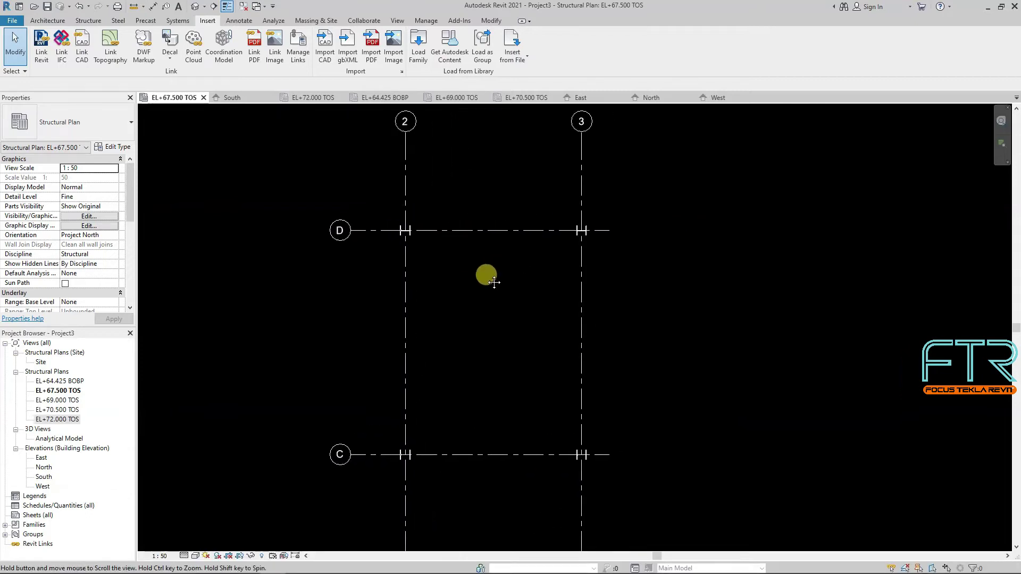
{"action": "key", "text": "b"}
{"action": "key", "text": "m"}
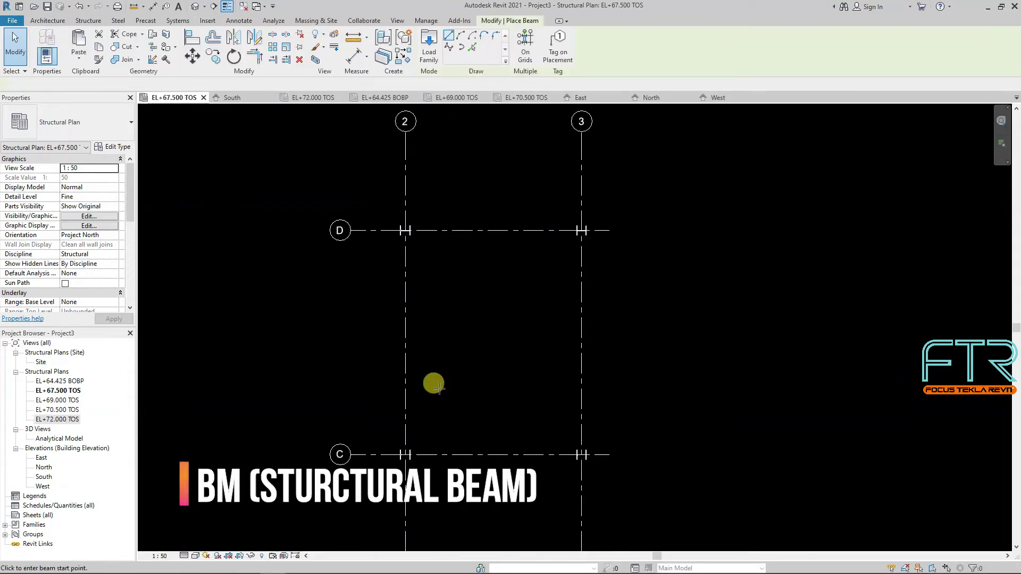
{"action": "left_click", "coordinate": [405, 455]}
{"action": "left_click", "coordinate": [405, 230]}
{"action": "left_click", "coordinate": [525, 315]}
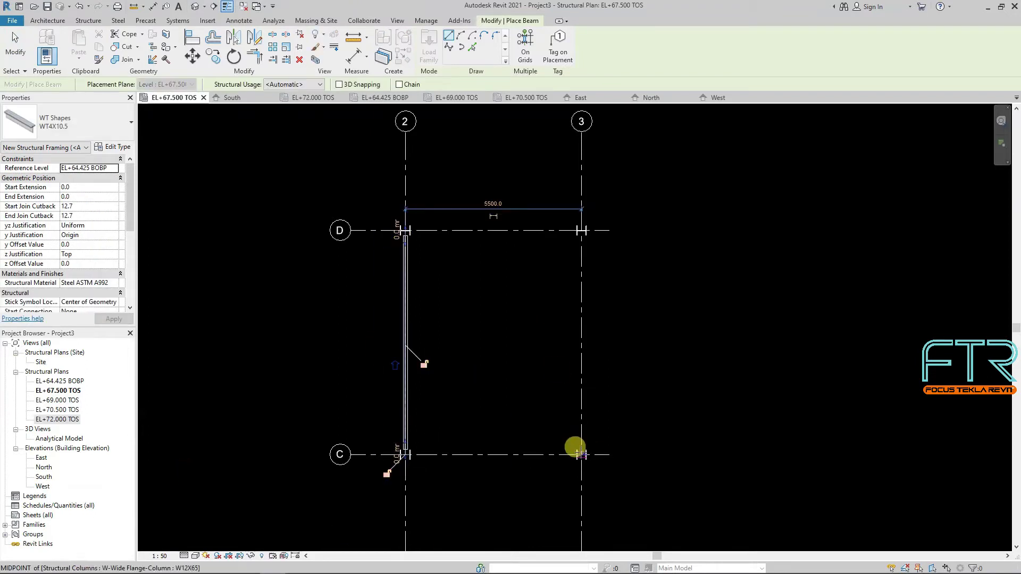
{"action": "left_click", "coordinate": [579, 231]}
{"action": "key", "text": "Escape"}
{"action": "key", "text": "Escape"}
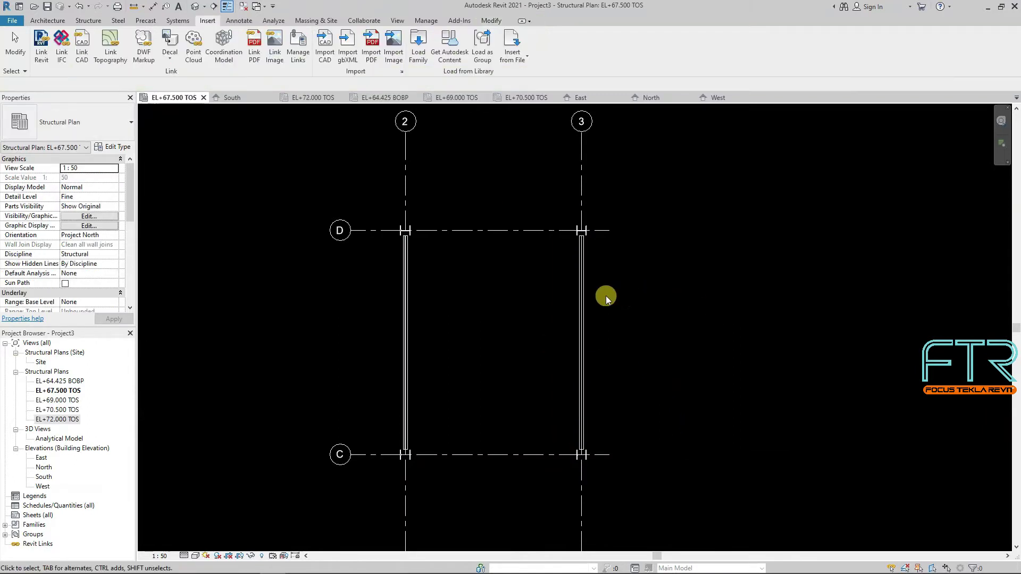
Change the two new beams to type W12X30 in Properties.
{"action": "scroll", "coordinate": [605, 295], "scroll_direction": "up", "scroll_amount": 2}
{"action": "left_click", "coordinate": [573, 297]}
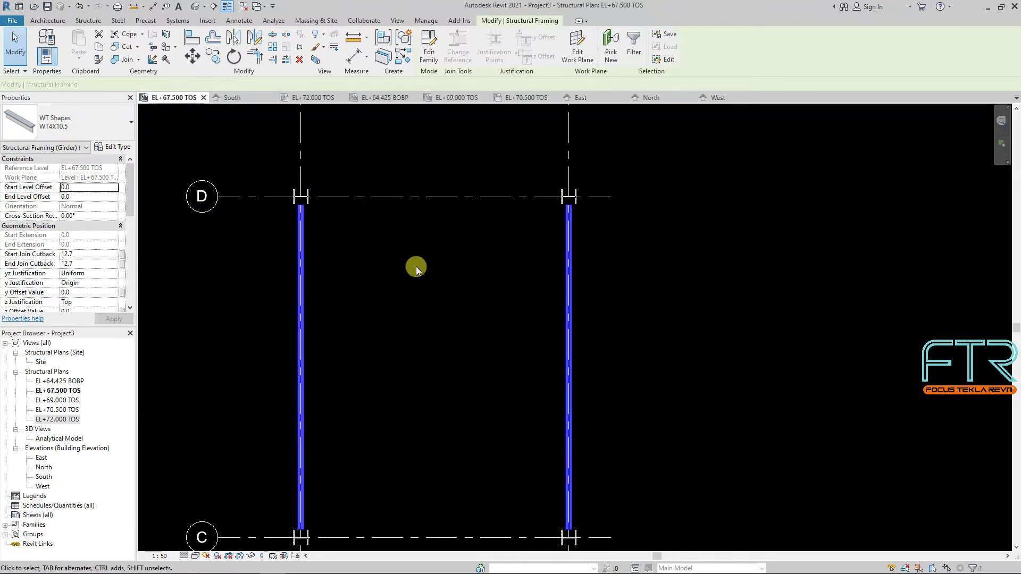
{"action": "left_click", "coordinate": [107, 133]}
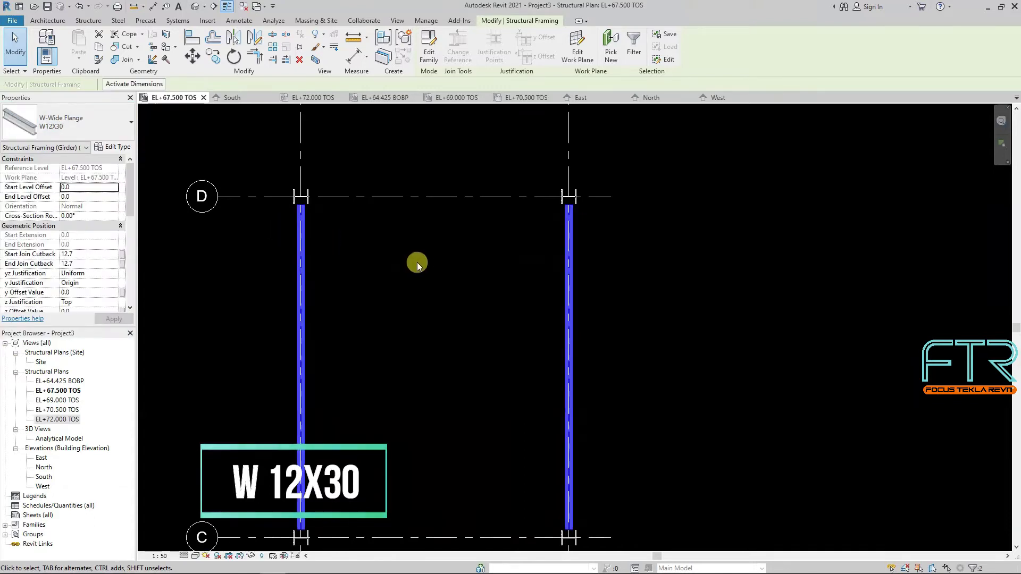
{"action": "left_click", "coordinate": [431, 265]}
{"action": "scroll", "coordinate": [500, 260], "scroll_direction": "down", "scroll_amount": 2}
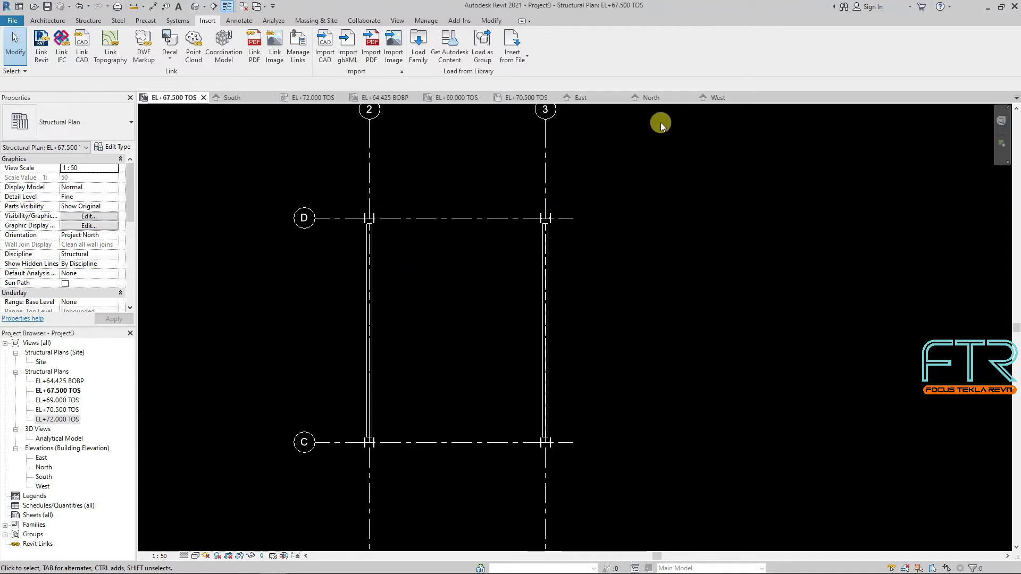
Check the new W12X30 beam spanning grids C–D in the East elevation.
{"action": "left_click", "coordinate": [587, 100]}
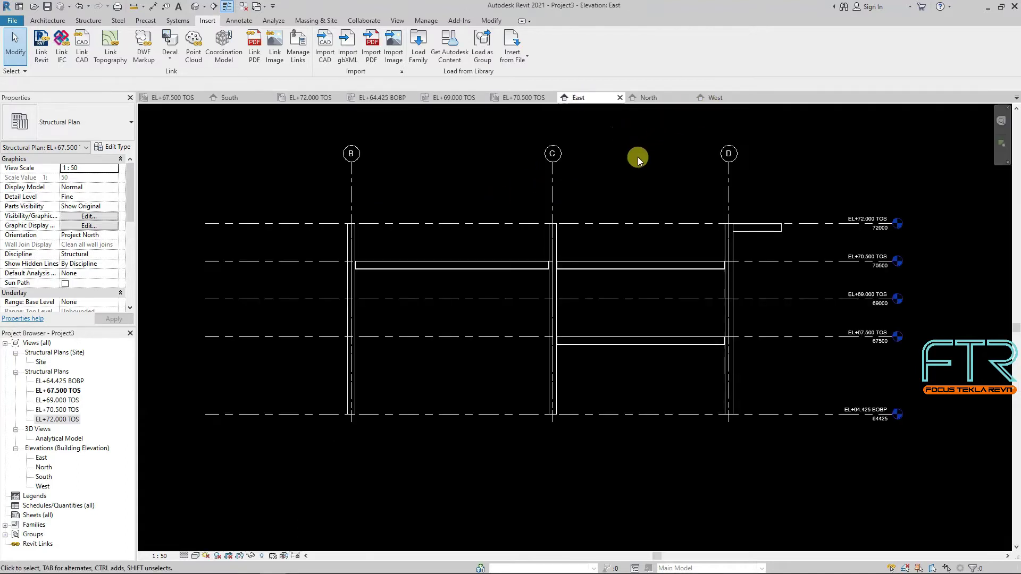
{"action": "scroll", "coordinate": [653, 169], "scroll_direction": "up", "scroll_amount": 1}
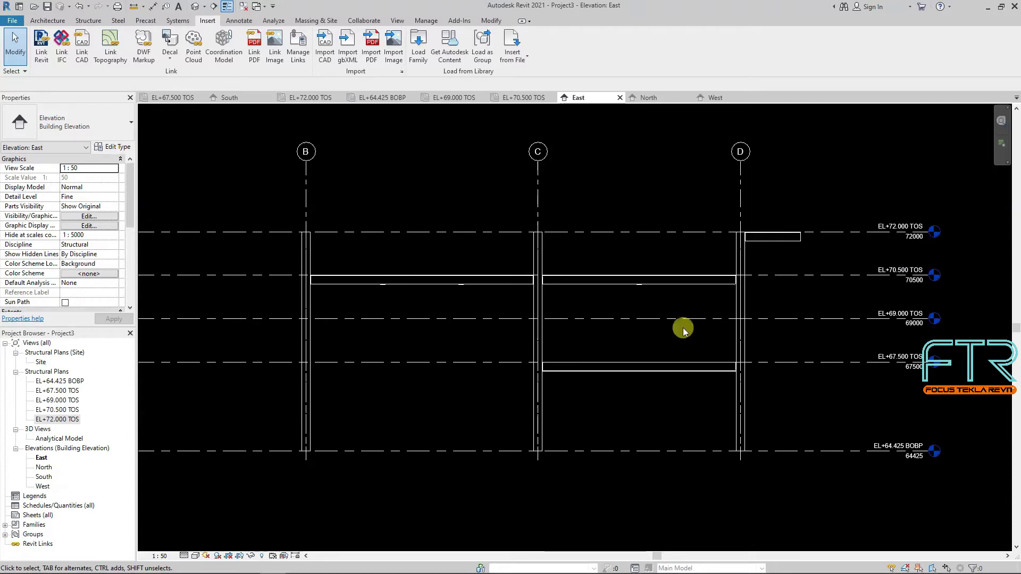
{"action": "scroll", "coordinate": [691, 343], "scroll_direction": "up", "scroll_amount": 1}
{"action": "scroll", "coordinate": [550, 298], "scroll_direction": "down", "scroll_amount": 1}
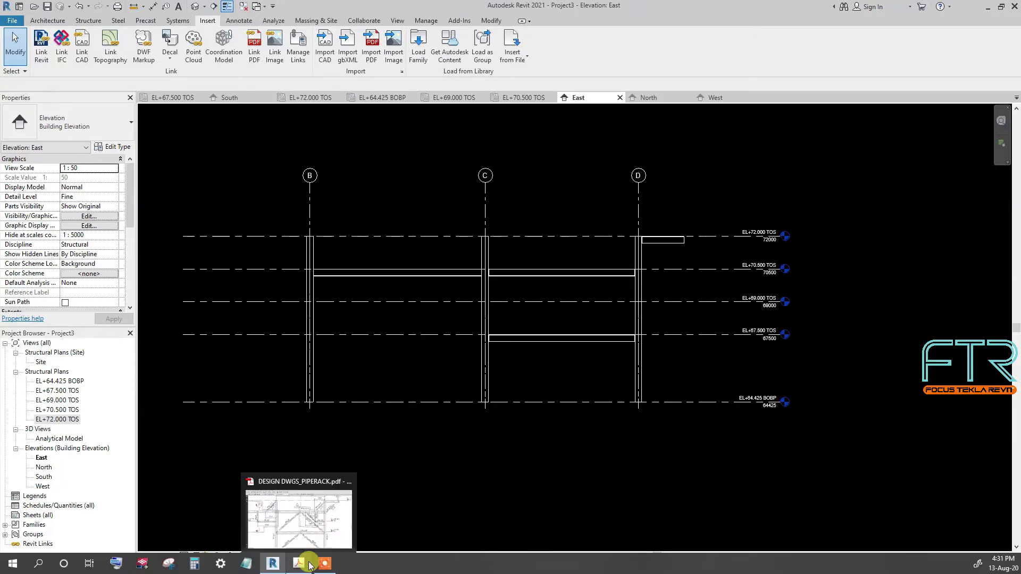
Zoom the PDF to 300% on the grid B–C bay with WT4x10.5 braces and W6x20 beams.
{"action": "left_click", "coordinate": [302, 563]}
{"action": "scroll", "coordinate": [541, 281], "scroll_direction": "down", "scroll_amount": 3, "text": "ctrl"}
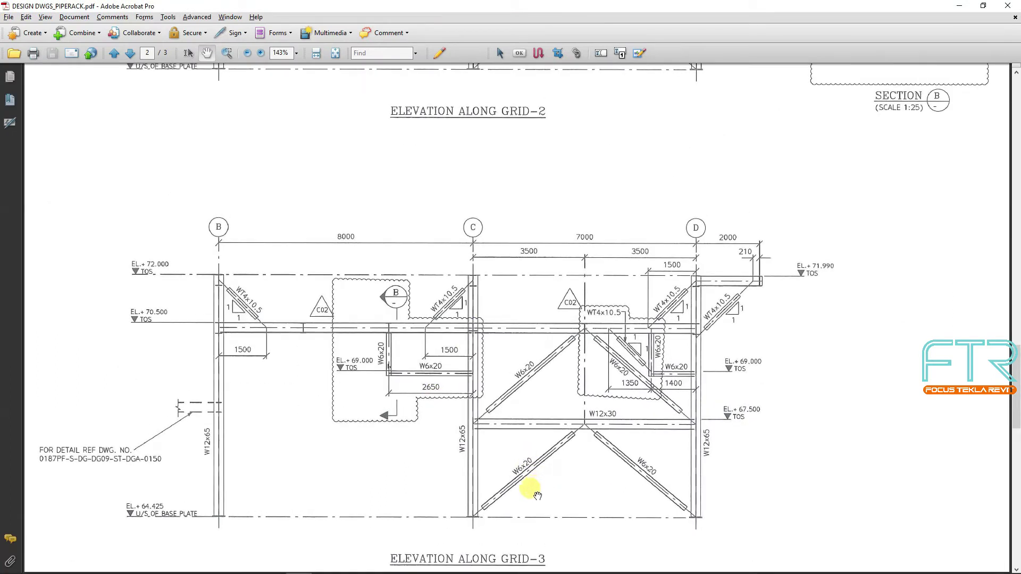
{"action": "scroll", "coordinate": [532, 495], "scroll_direction": "up", "scroll_amount": 1, "text": "ctrl"}
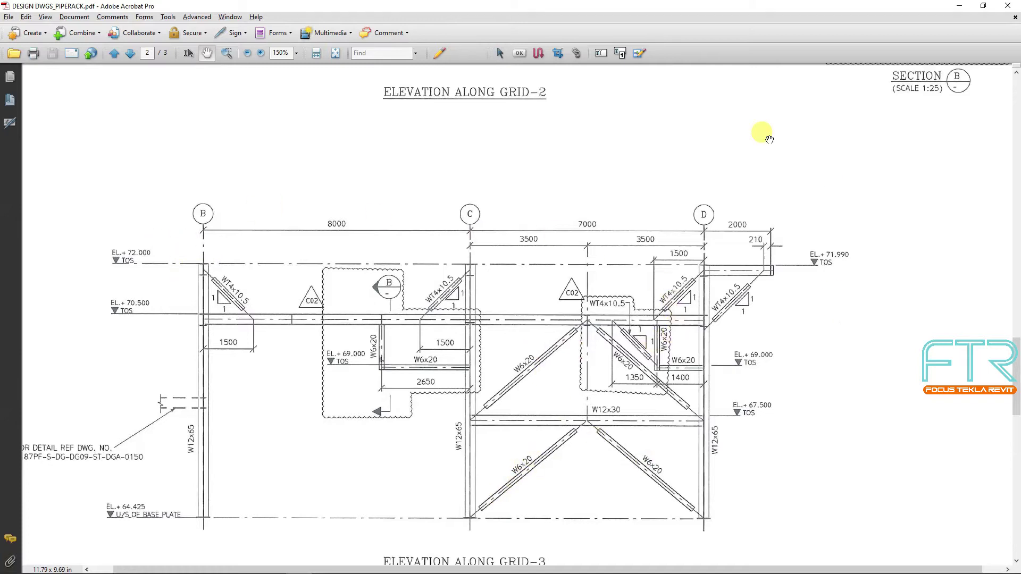
{"action": "scroll", "coordinate": [187, 210], "scroll_direction": "up", "scroll_amount": 2, "text": "ctrl"}
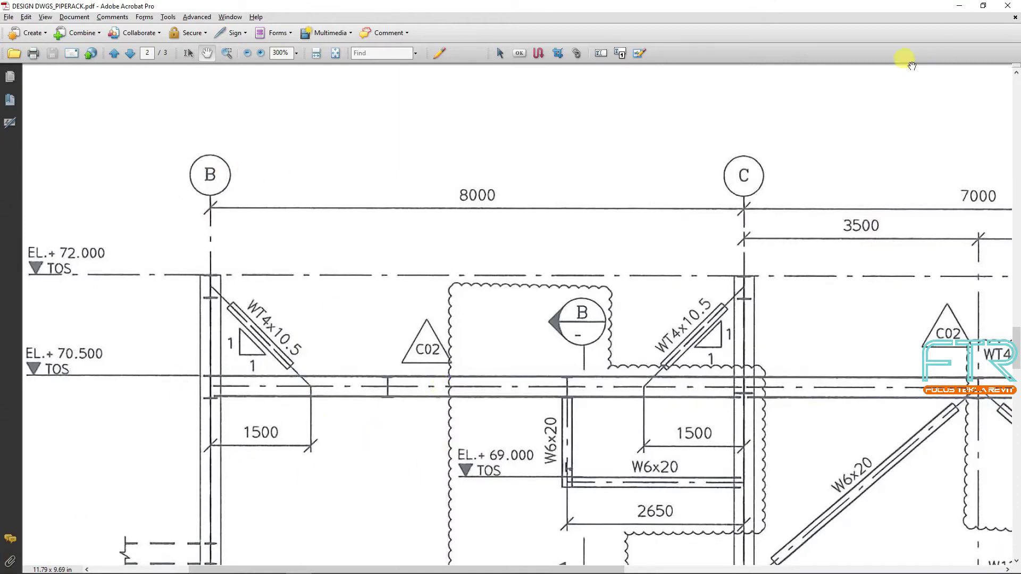
Switch the East elevation's visual style to Wireframe.
{"action": "left_click", "coordinate": [965, 10]}
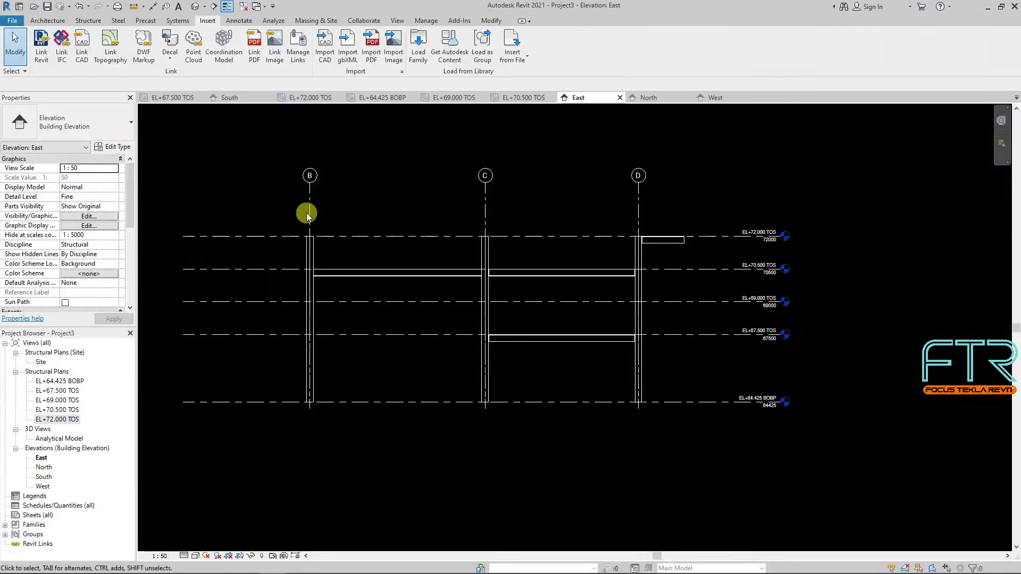
{"action": "scroll", "coordinate": [300, 239], "scroll_direction": "up", "scroll_amount": 4}
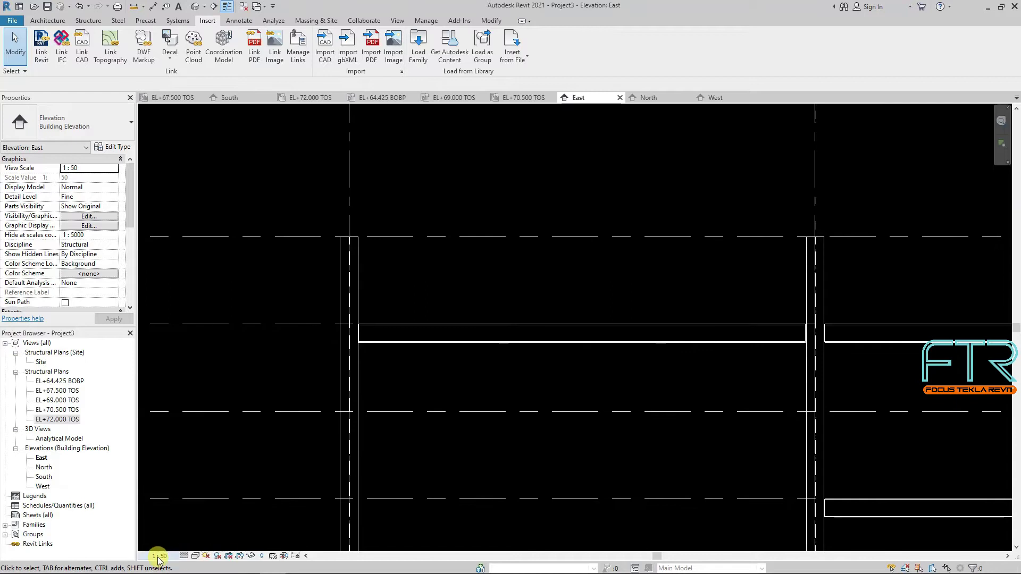
{"action": "left_click", "coordinate": [195, 556]}
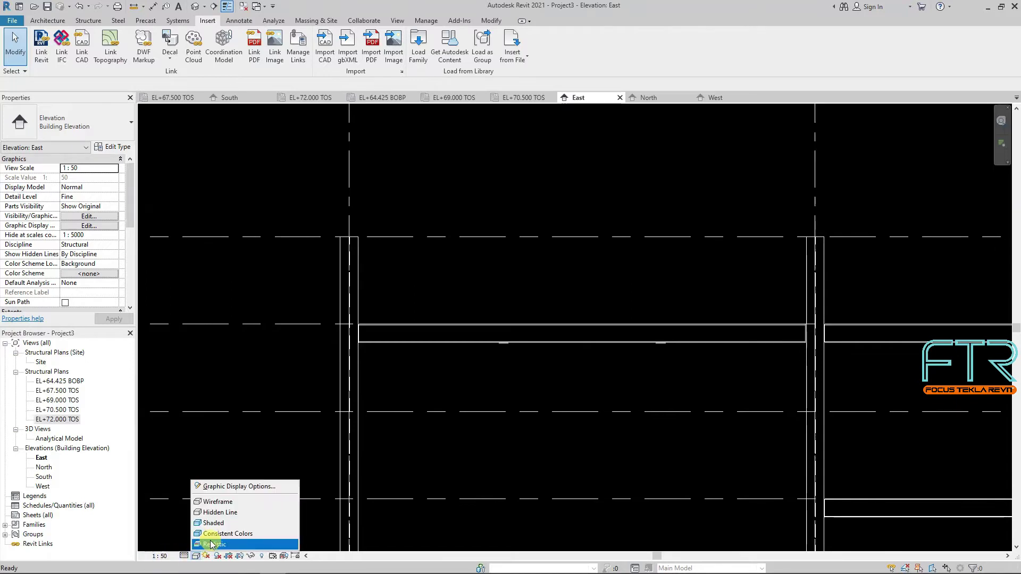
{"action": "left_click", "coordinate": [217, 505]}
Start a model line with LI and choose Grid : 3 as its work plane.
{"action": "scroll", "coordinate": [436, 263], "scroll_direction": "up", "scroll_amount": 2}
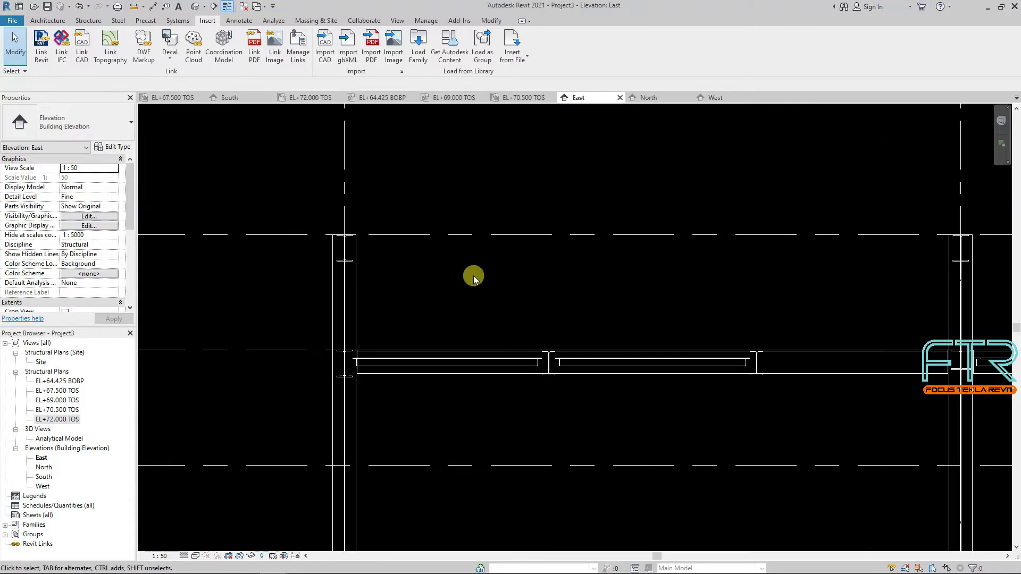
{"action": "scroll", "coordinate": [423, 269], "scroll_direction": "up", "scroll_amount": 1}
{"action": "key", "text": "l"}
{"action": "key", "text": "i"}
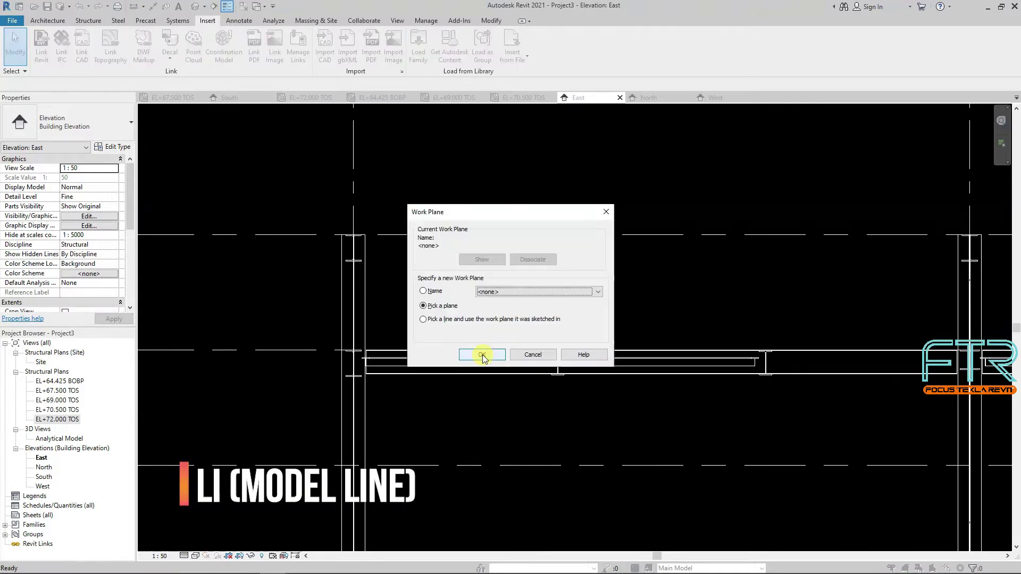
{"action": "left_click", "coordinate": [500, 292]}
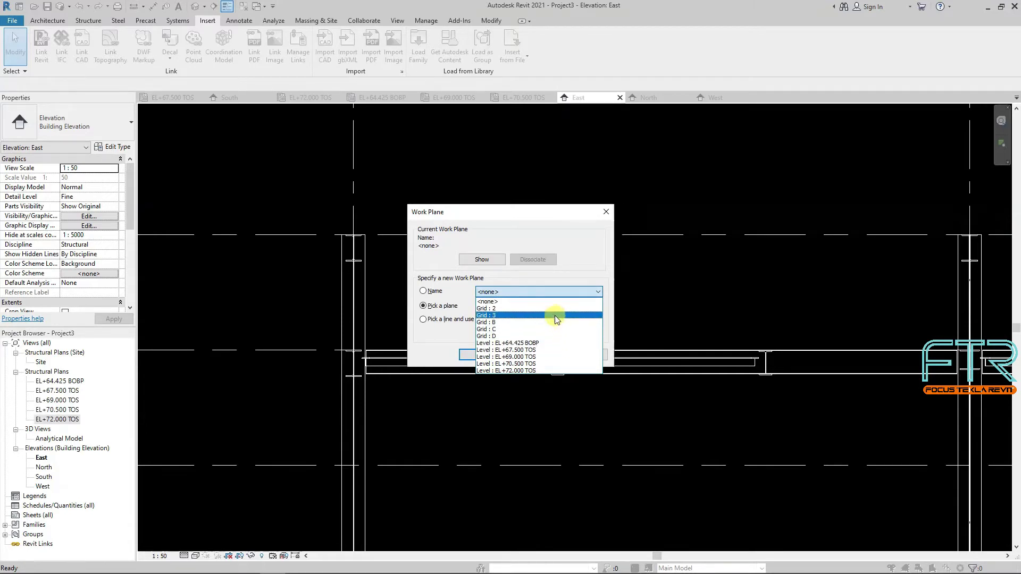
{"action": "left_click", "coordinate": [524, 316]}
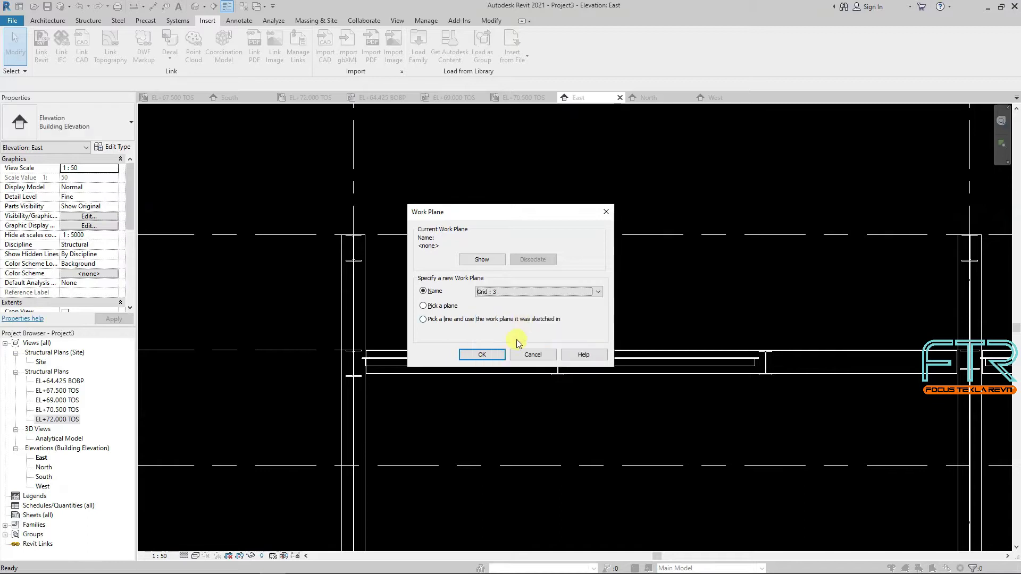
Using Pick Lines with offset 1500, place a vertical model line beside the grid.
{"action": "left_click", "coordinate": [482, 355]}
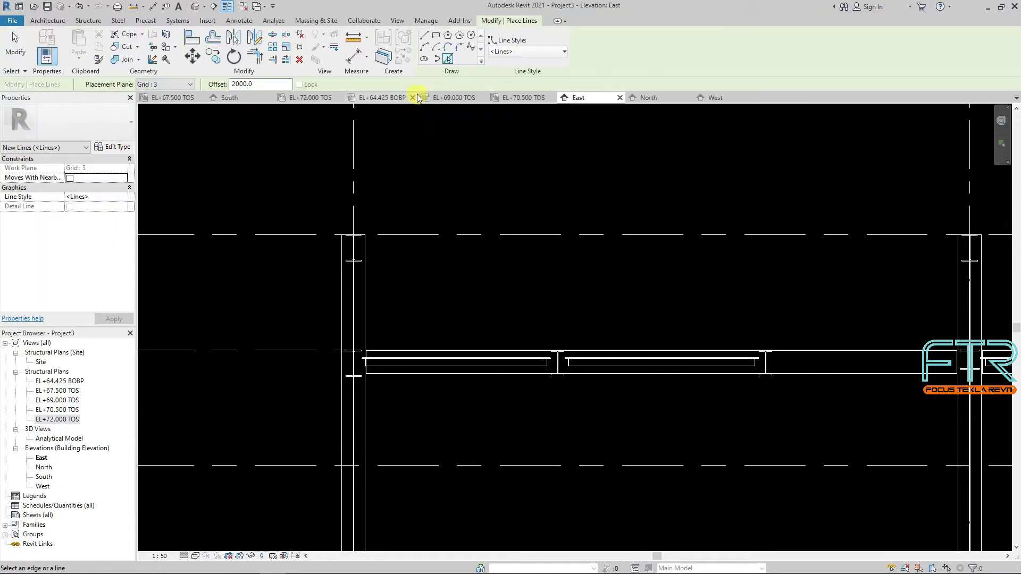
{"action": "left_click", "coordinate": [449, 59]}
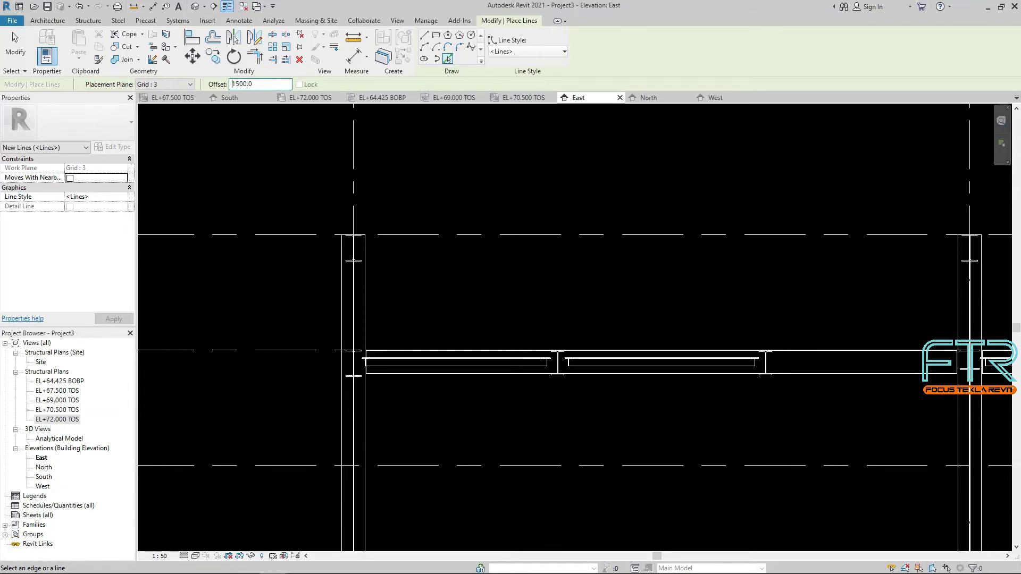
{"action": "left_click", "coordinate": [358, 159]}
{"action": "right_click", "coordinate": [608, 155]}
{"action": "left_click", "coordinate": [630, 161]}
{"action": "scroll", "coordinate": [423, 191], "scroll_direction": "up", "scroll_amount": 1}
Draw a WT4X10.5 brace from the reference line/beam intersection to the left column top.
{"action": "key", "text": "b"}
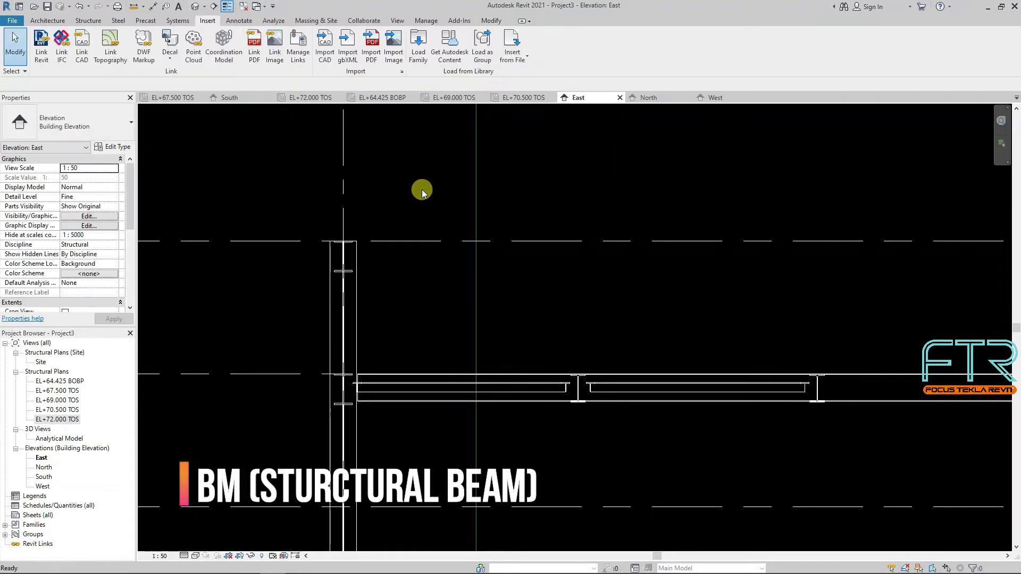
{"action": "key", "text": "m"}
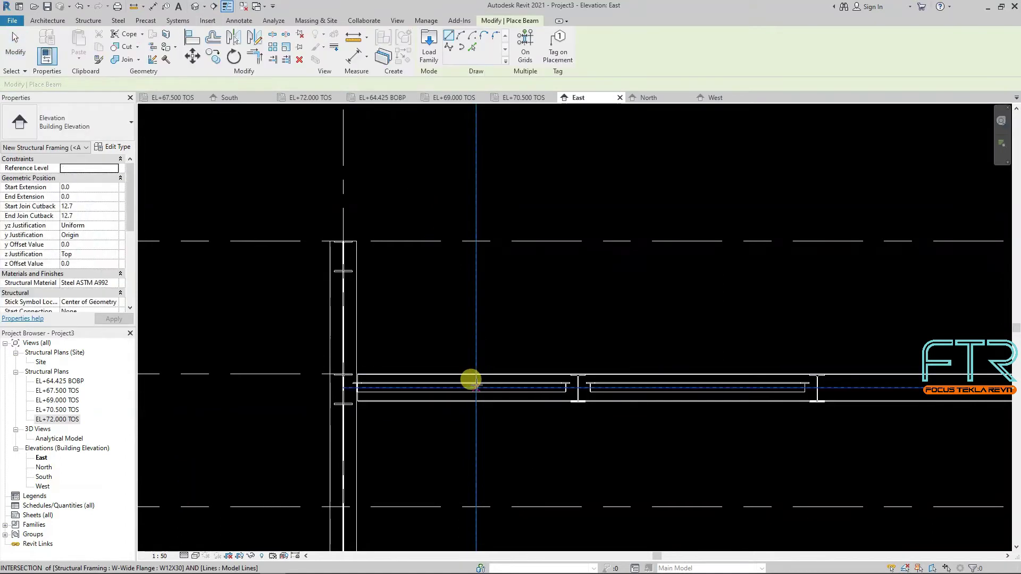
{"action": "left_click", "coordinate": [476, 387]}
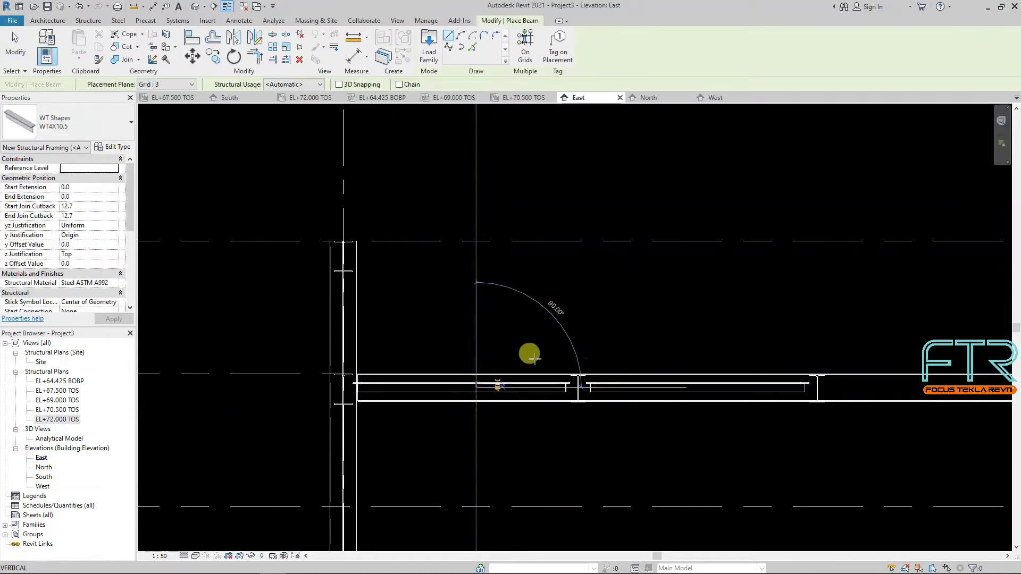
{"action": "left_click", "coordinate": [343, 256]}
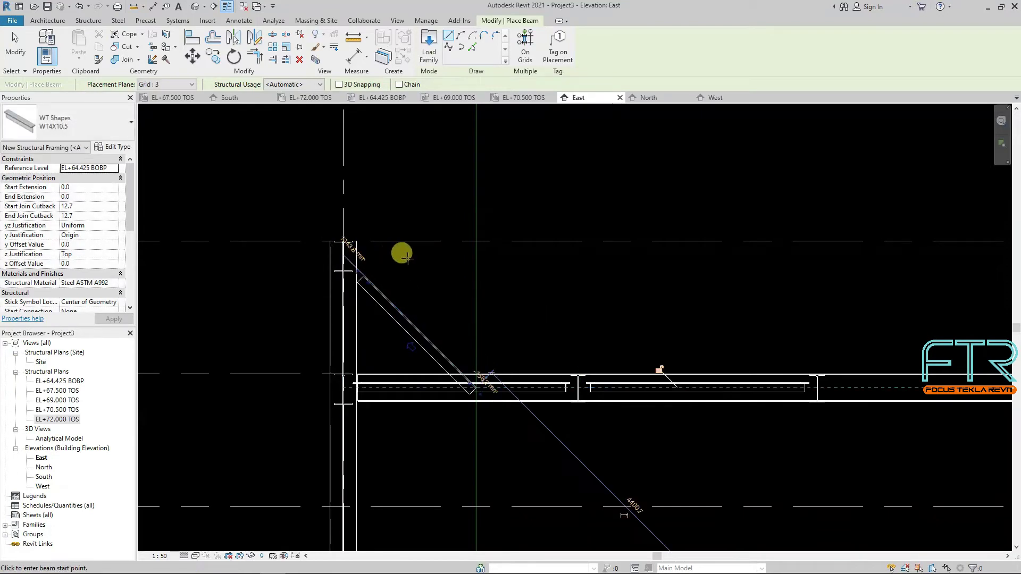
{"action": "key", "text": "Escape"}
{"action": "key", "text": "Escape"}
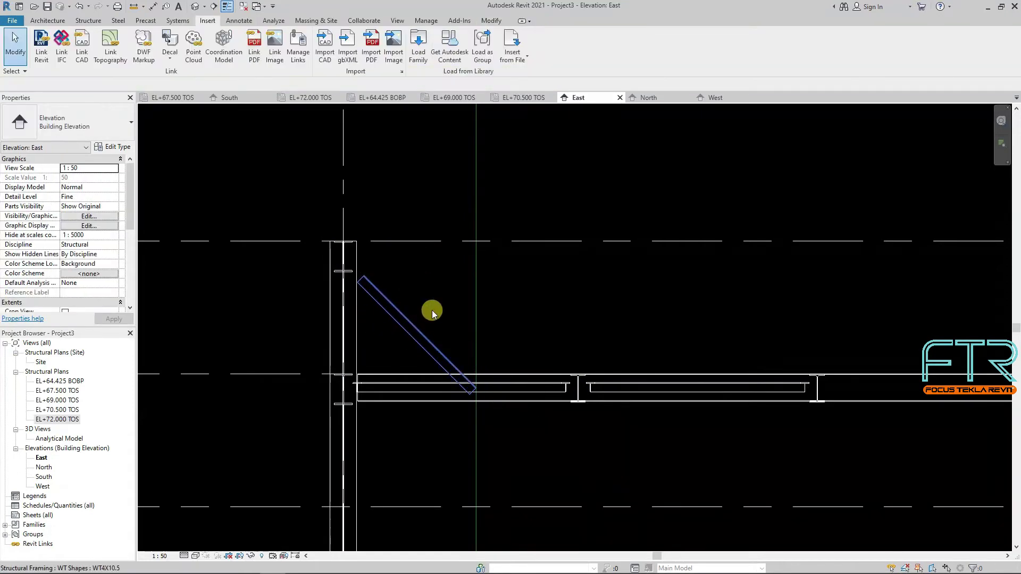
{"action": "left_click", "coordinate": [550, 302]}
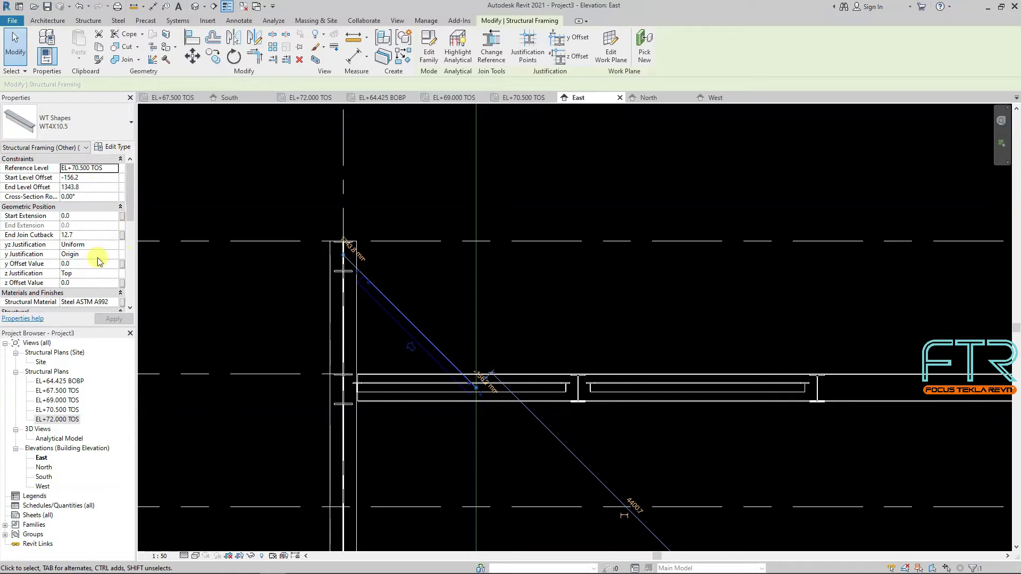
Change the selected brace's z Justification from Top to Center.
{"action": "left_click", "coordinate": [90, 273]}
{"action": "left_click", "coordinate": [107, 277]}
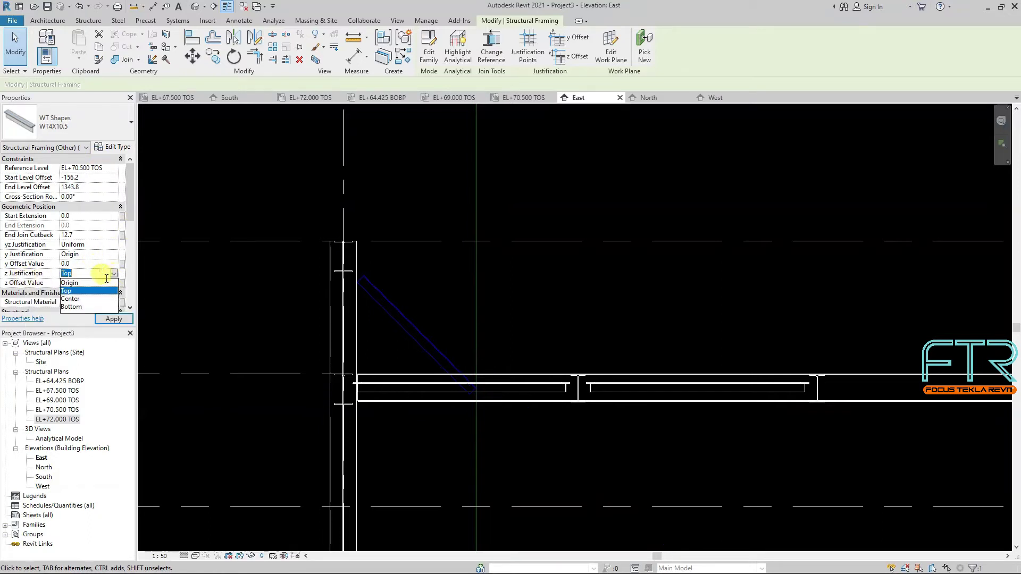
{"action": "left_click", "coordinate": [75, 301]}
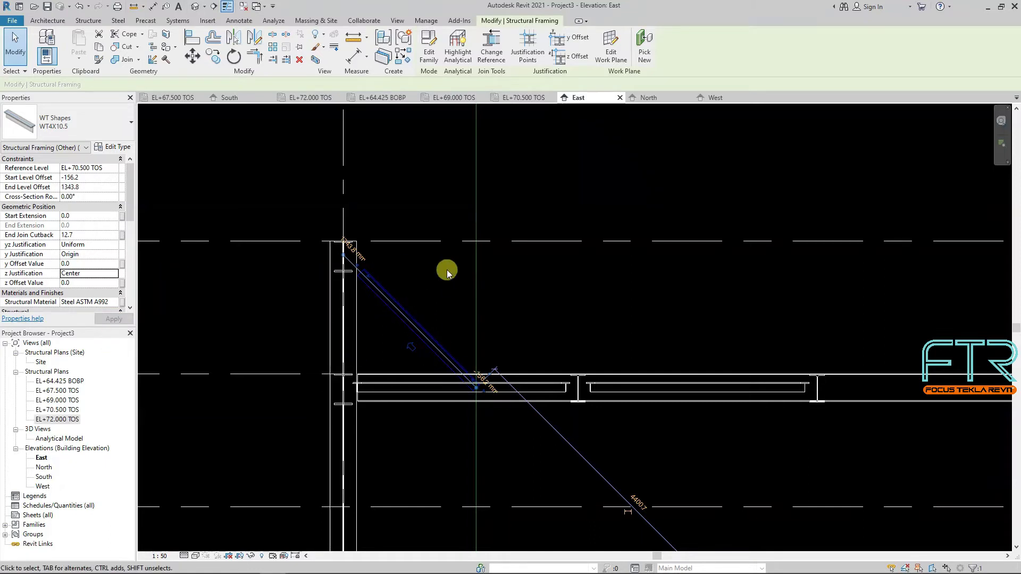
{"action": "scroll", "coordinate": [447, 272], "scroll_direction": "up", "scroll_amount": 2}
{"action": "scroll", "coordinate": [396, 260], "scroll_direction": "down", "scroll_amount": 1}
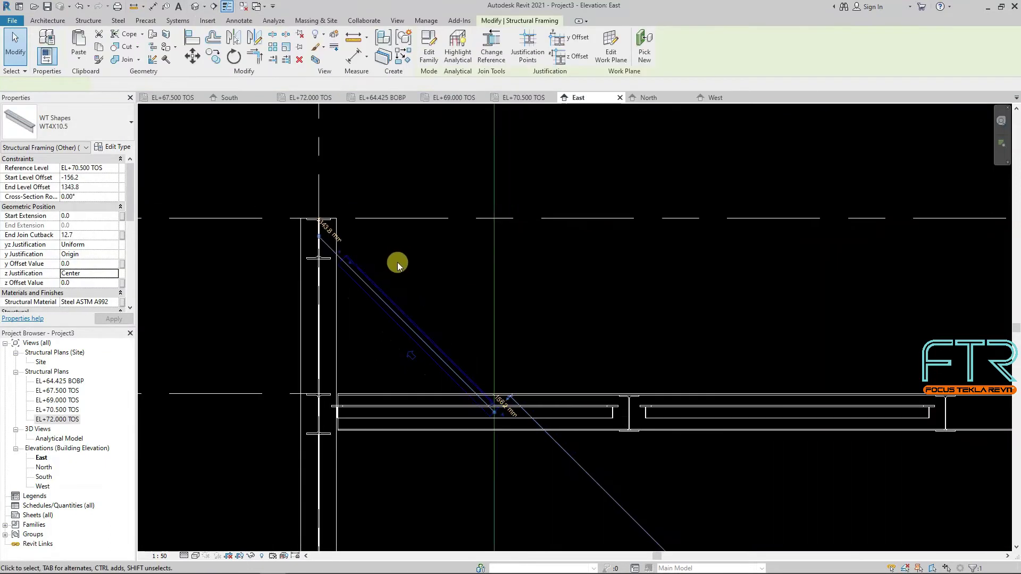
{"action": "scroll", "coordinate": [398, 264], "scroll_direction": "down", "scroll_amount": 1}
{"action": "scroll", "coordinate": [410, 257], "scroll_direction": "up", "scroll_amount": 1}
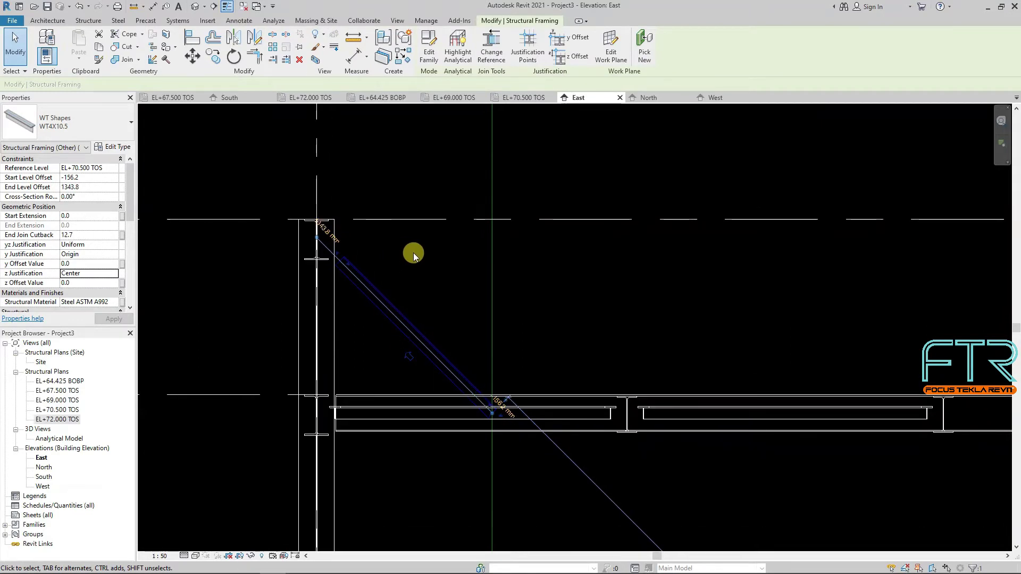
{"action": "left_click", "coordinate": [412, 257]}
{"action": "scroll", "coordinate": [416, 287], "scroll_direction": "down", "scroll_amount": 4}
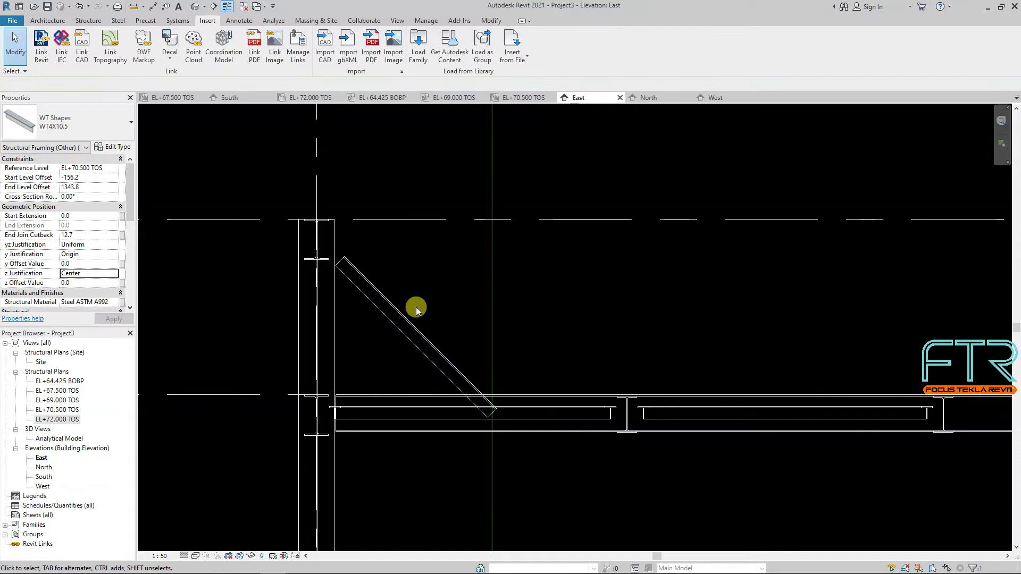
{"action": "scroll", "coordinate": [378, 302], "scroll_direction": "up", "scroll_amount": 2}
{"action": "scroll", "coordinate": [742, 250], "scroll_direction": "up", "scroll_amount": 1}
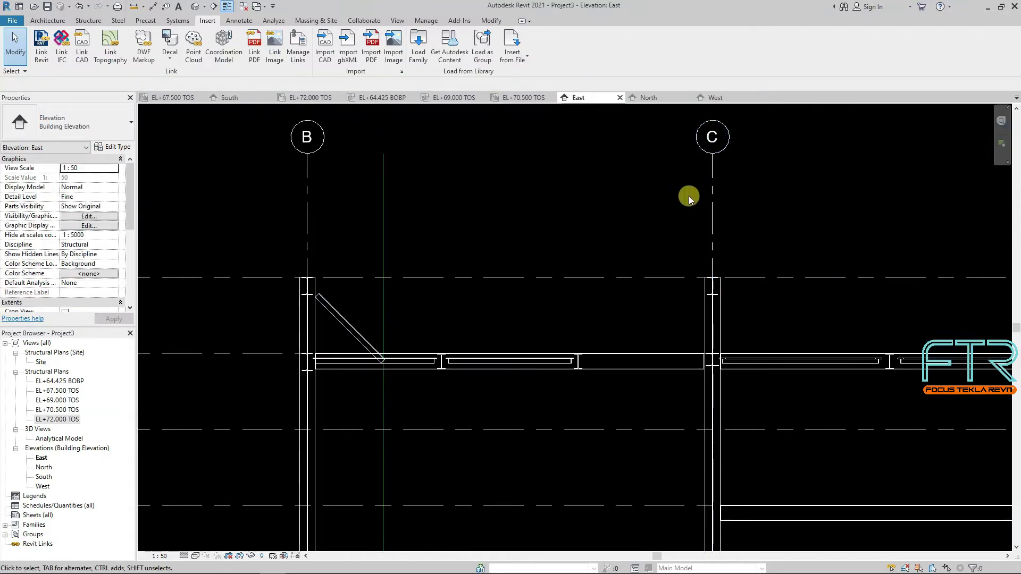
Add a model line offset 1500 from grid C using Pick Lines.
{"action": "key", "text": "l"}
{"action": "key", "text": "i"}
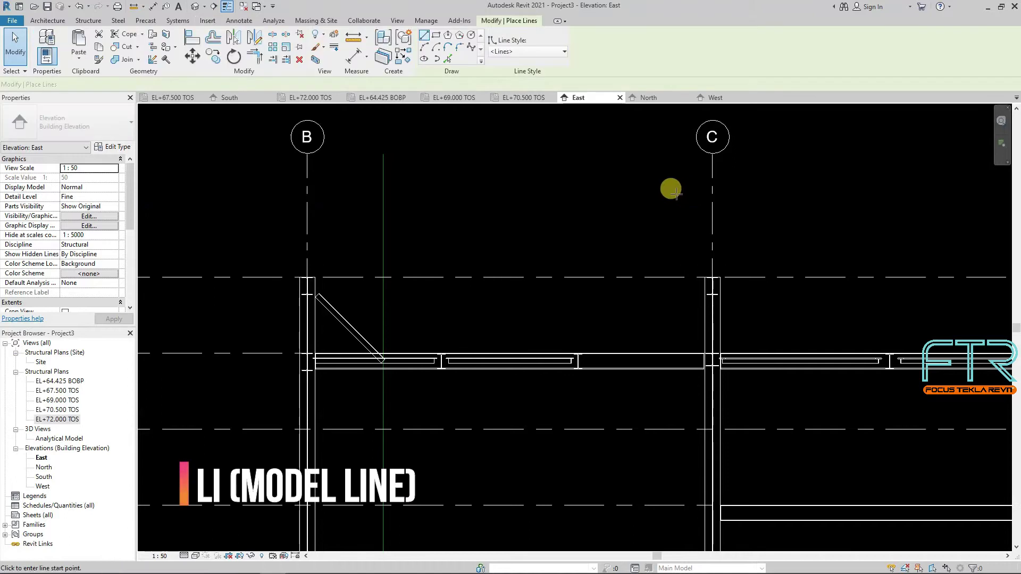
{"action": "left_click", "coordinate": [448, 60]}
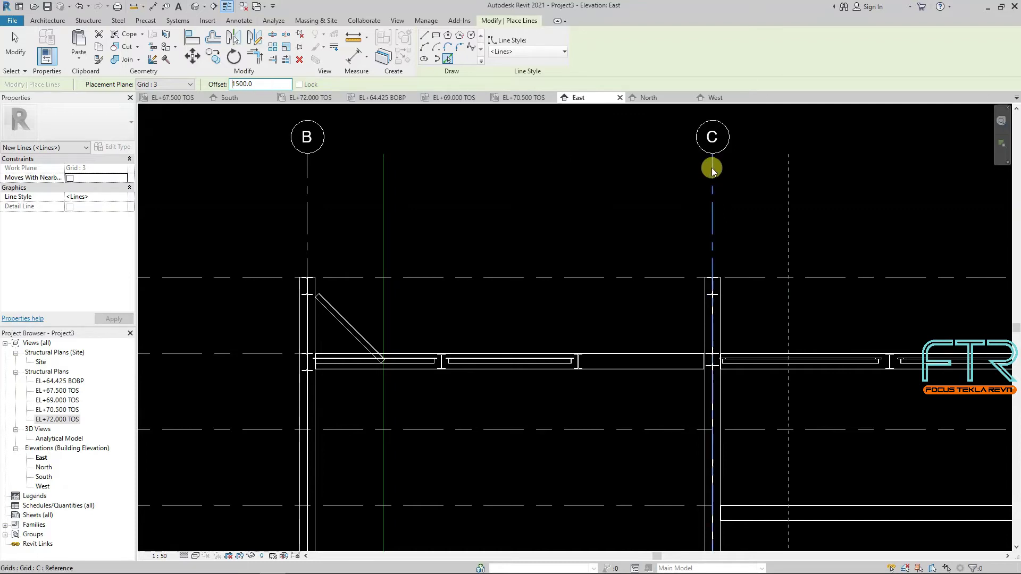
{"action": "left_click", "coordinate": [646, 230]}
{"action": "key", "text": "Escape"}
{"action": "scroll", "coordinate": [692, 269], "scroll_direction": "up", "scroll_amount": 1}
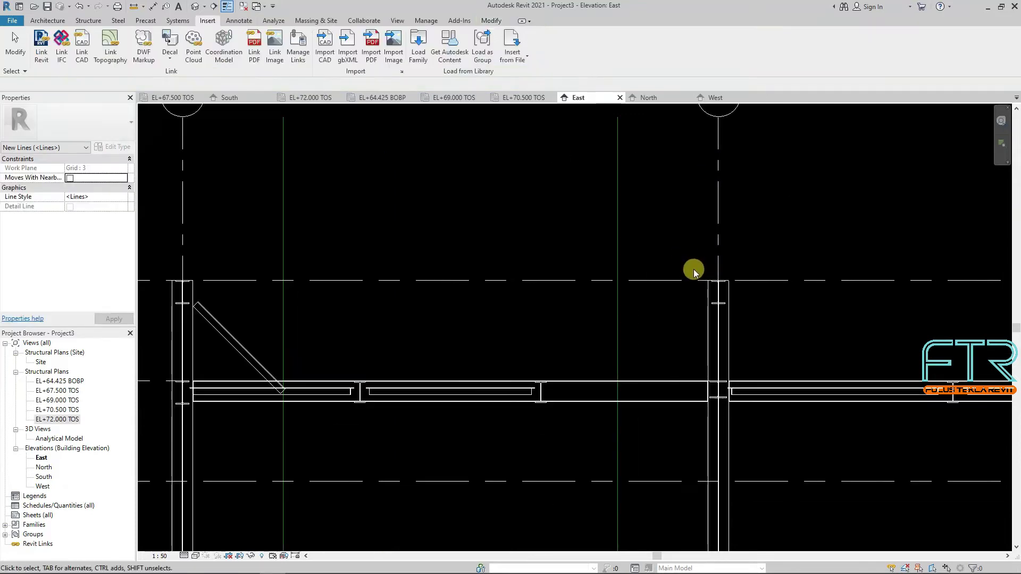
Draw a WT4X10.5 brace from the new line/beam intersection to the grid C column top.
{"action": "key", "text": "m"}
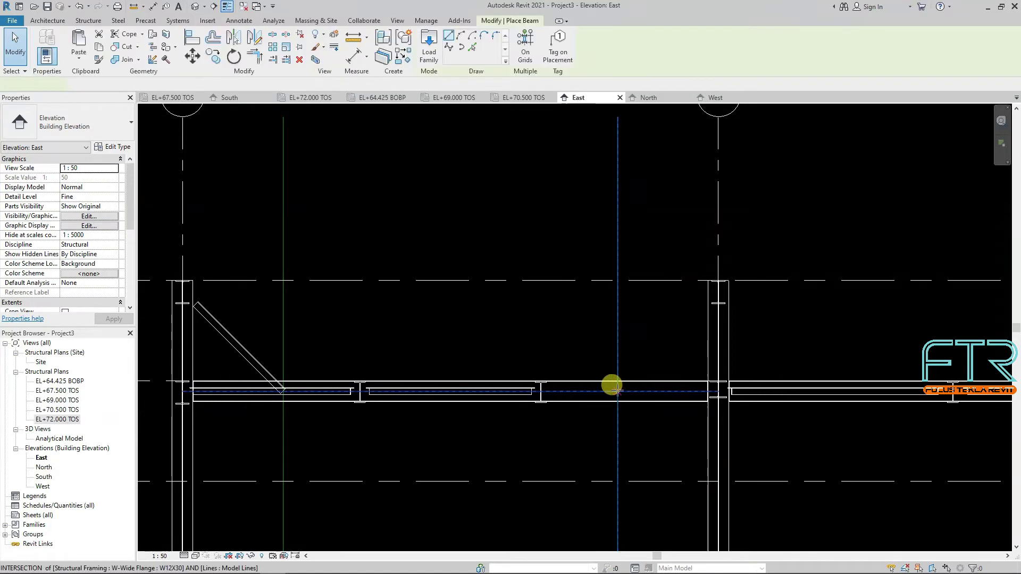
{"action": "left_click", "coordinate": [617, 391]}
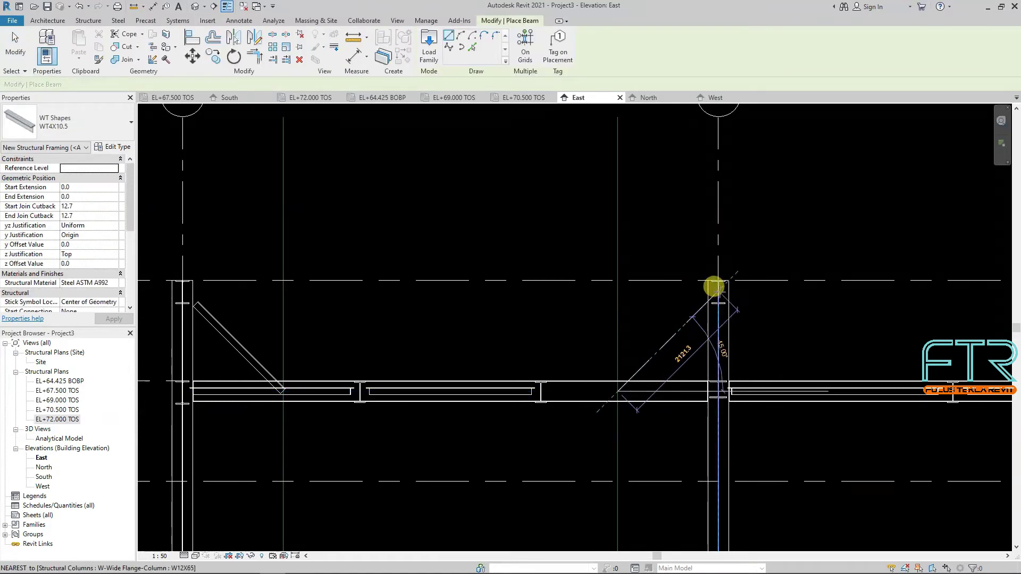
{"action": "left_click", "coordinate": [807, 317]}
{"action": "key", "text": "Escape"}
{"action": "key", "text": "Escape"}
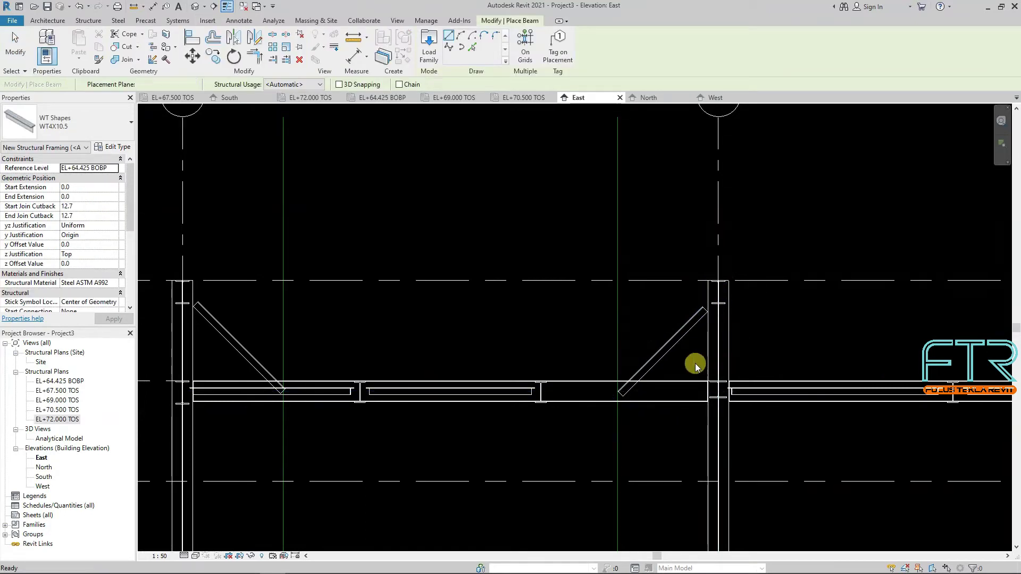
Set the new brace's z Justification to Center.
{"action": "left_click", "coordinate": [681, 341]}
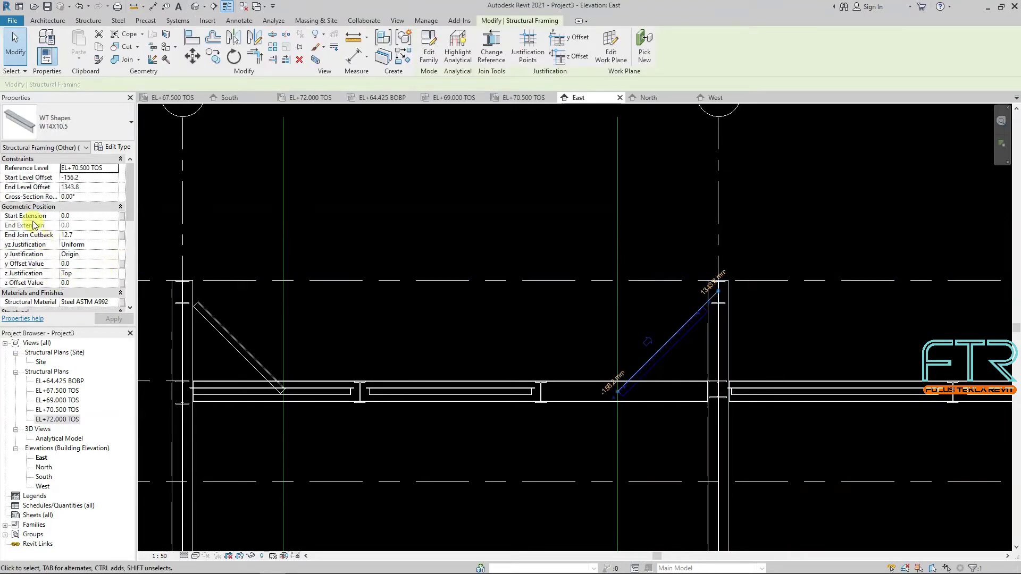
{"action": "left_click", "coordinate": [82, 275]}
{"action": "left_click", "coordinate": [114, 274]}
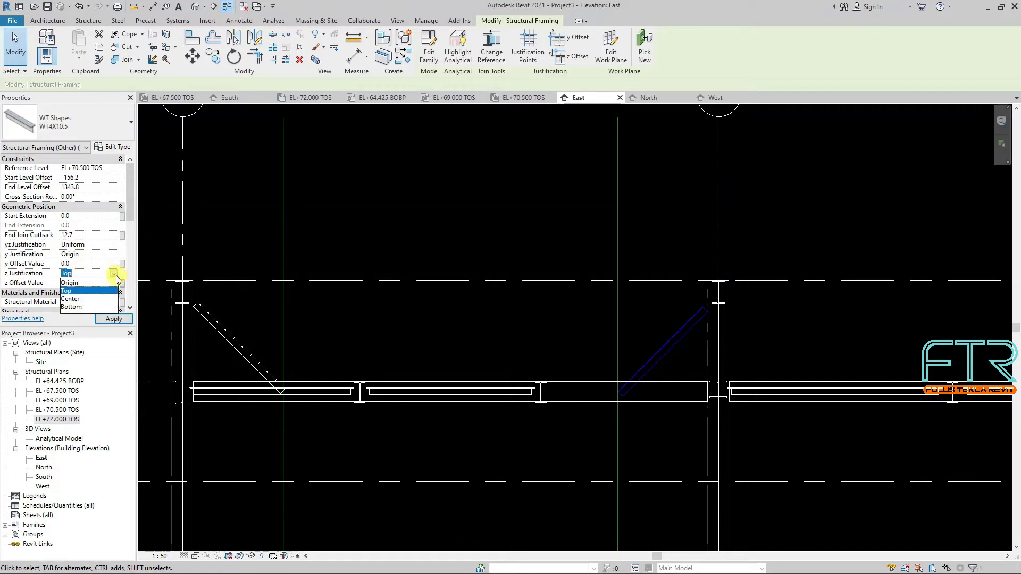
{"action": "left_click", "coordinate": [75, 299]}
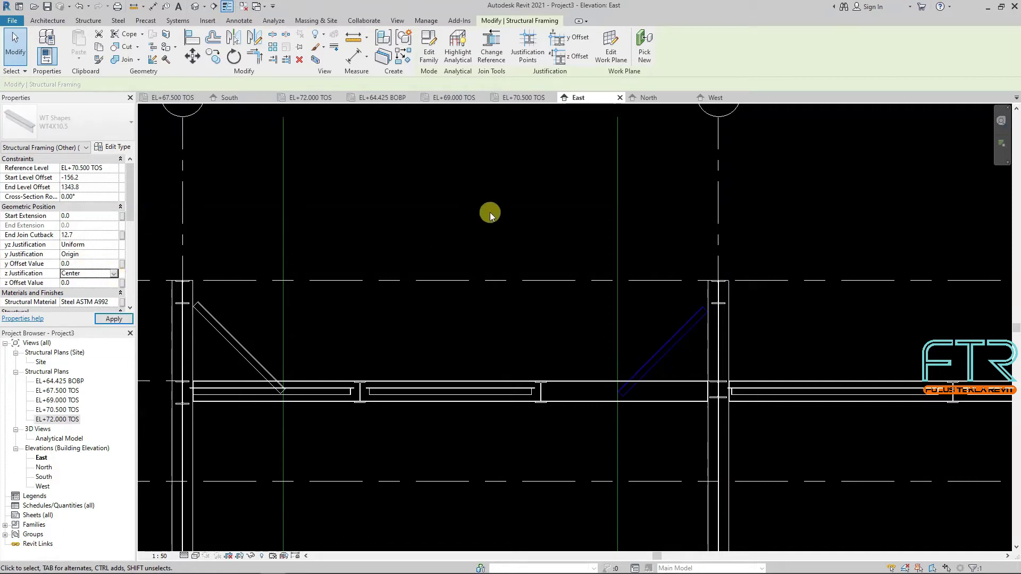
{"action": "left_click", "coordinate": [654, 209]}
{"action": "scroll", "coordinate": [415, 285], "scroll_direction": "down", "scroll_amount": 5}
Copy the WT4X10.5 brace at grid C 7000 across to grid D with CO.
{"action": "scroll", "coordinate": [715, 314], "scroll_direction": "up", "scroll_amount": 2}
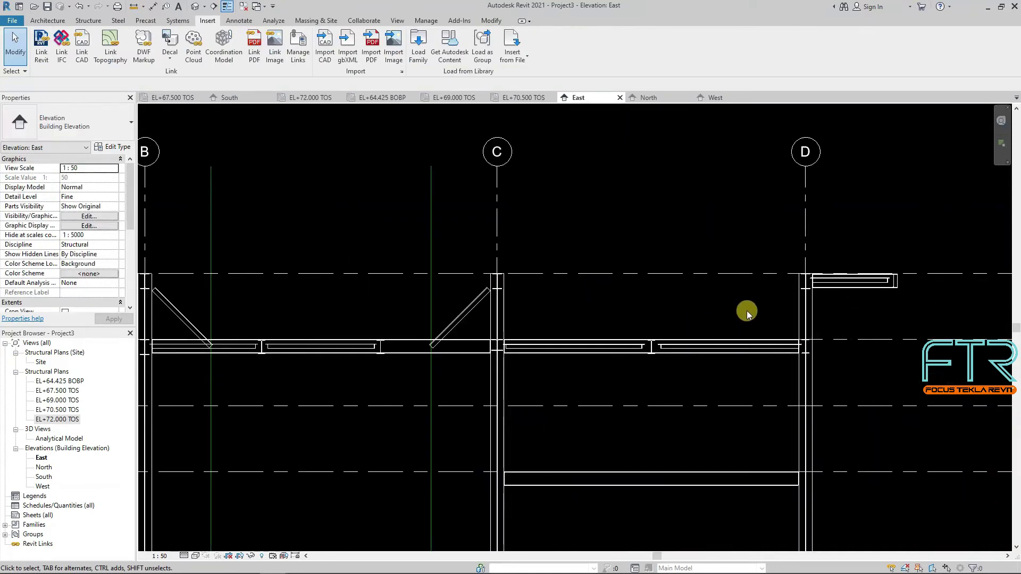
{"action": "scroll", "coordinate": [483, 303], "scroll_direction": "up", "scroll_amount": 1}
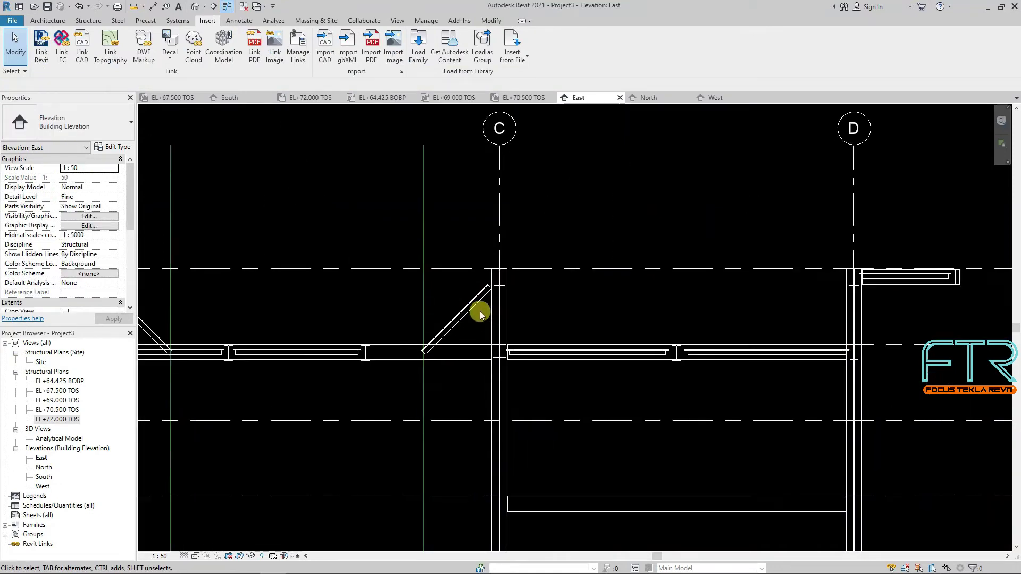
{"action": "left_click", "coordinate": [630, 291]}
{"action": "key", "text": "c"}
{"action": "key", "text": "o"}
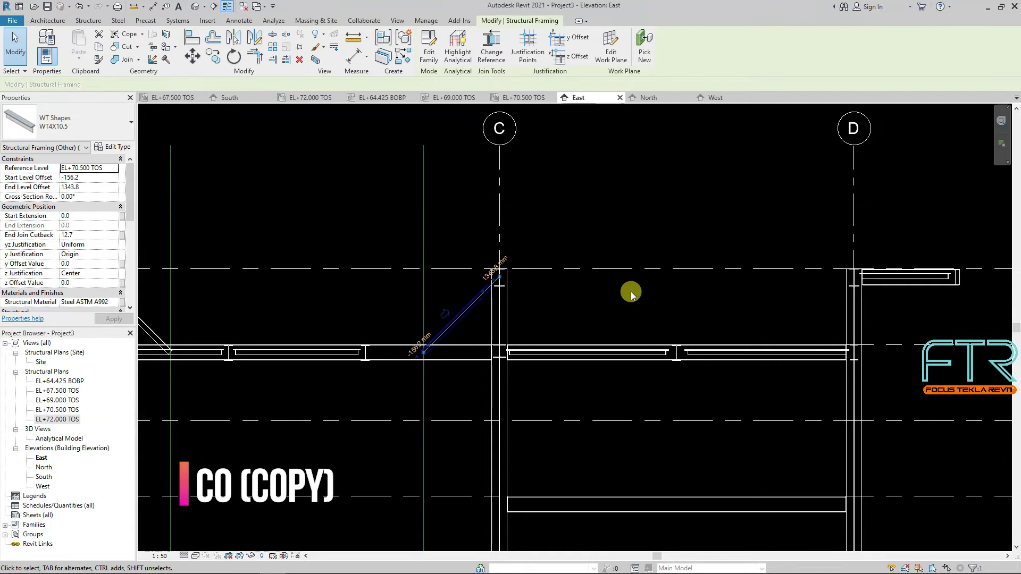
{"action": "left_click", "coordinate": [497, 201]}
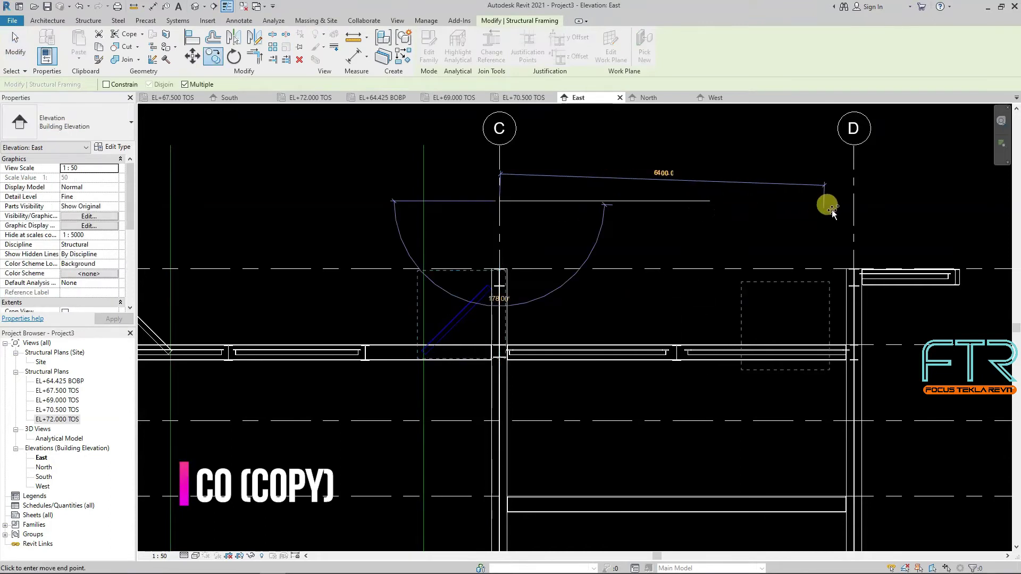
{"action": "left_click", "coordinate": [853, 201]}
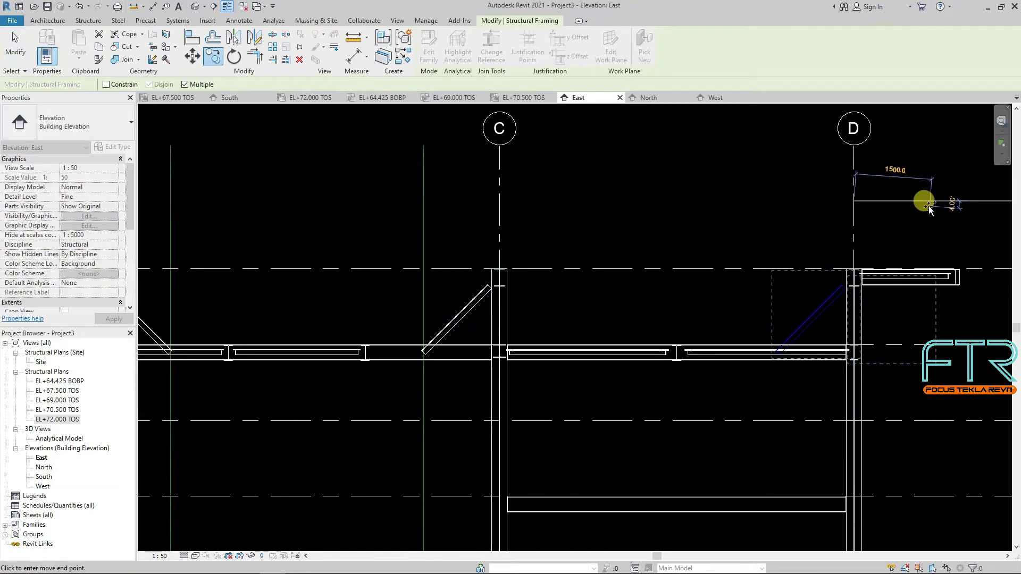
{"action": "key", "text": "Escape"}
{"action": "key", "text": "Escape"}
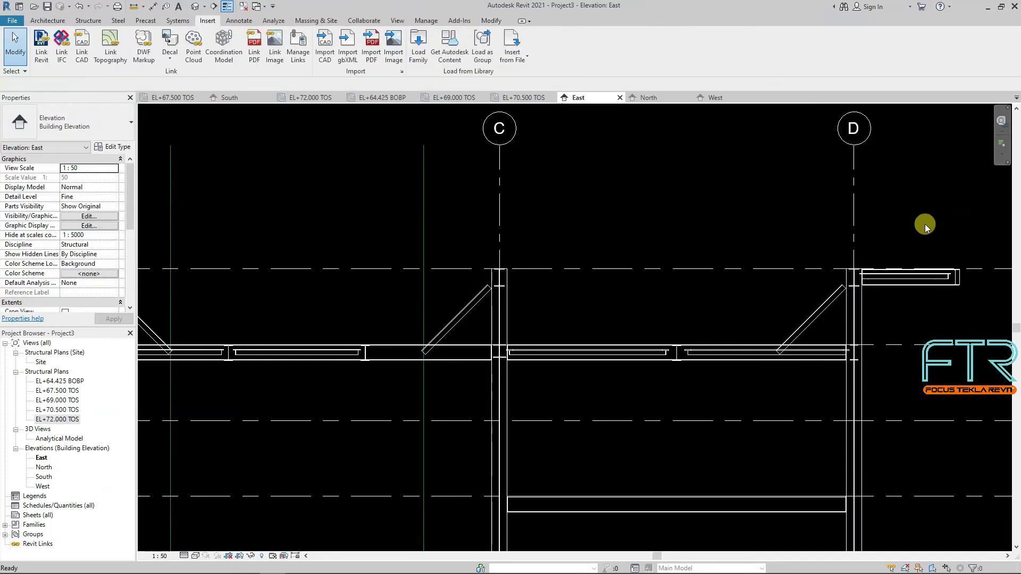
{"action": "middle_click_drag", "start_coordinate": [923, 223], "coordinate": [515, 321]}
{"action": "scroll", "coordinate": [868, 301], "scroll_direction": "up", "scroll_amount": 1}
{"action": "scroll", "coordinate": [611, 257], "scroll_direction": "up", "scroll_amount": 5}
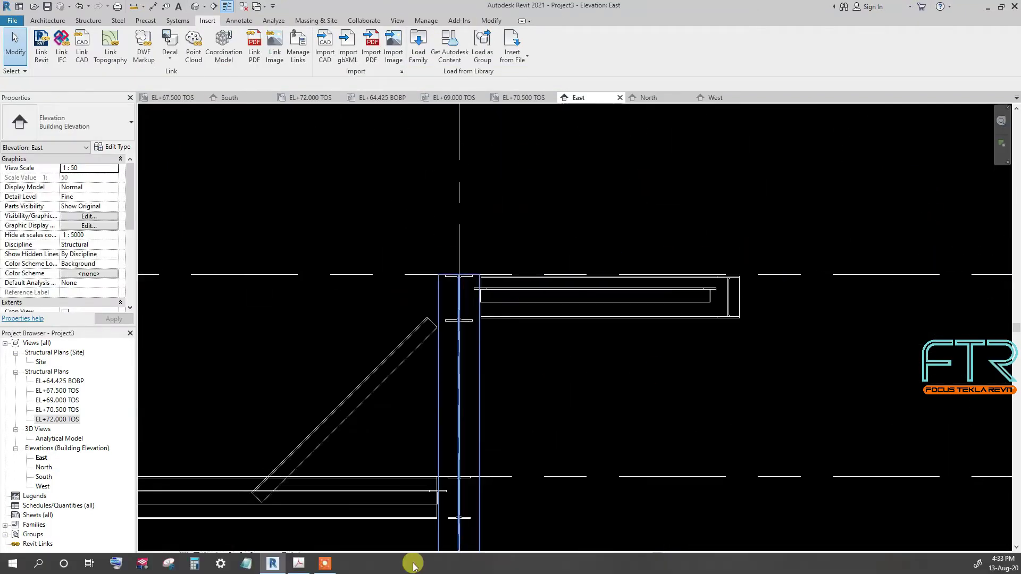
Pan the piperack PDF to the cantilever beyond grid D and enlarge its 210 dimension.
{"action": "left_click", "coordinate": [303, 562]}
{"action": "left_click_drag", "start_coordinate": [780, 301], "coordinate": [447, 296]}
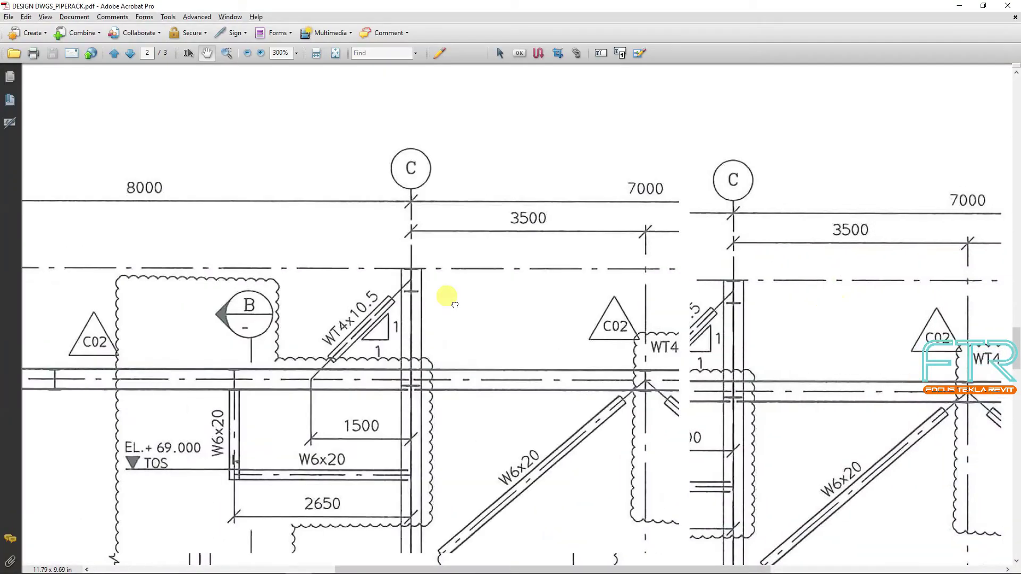
{"action": "left_click_drag", "start_coordinate": [775, 303], "coordinate": [563, 309]}
{"action": "scroll", "coordinate": [781, 292], "scroll_direction": "up", "scroll_amount": 2, "text": "ctrl"}
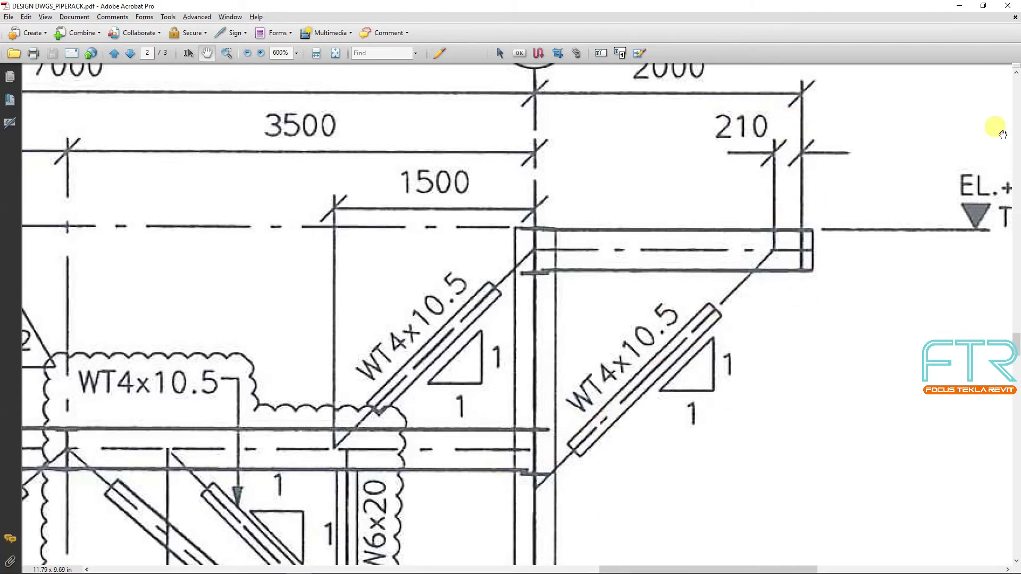
Draw a vertical model line from the cantilever beam bottom up past the beam.
{"action": "left_click", "coordinate": [963, 5]}
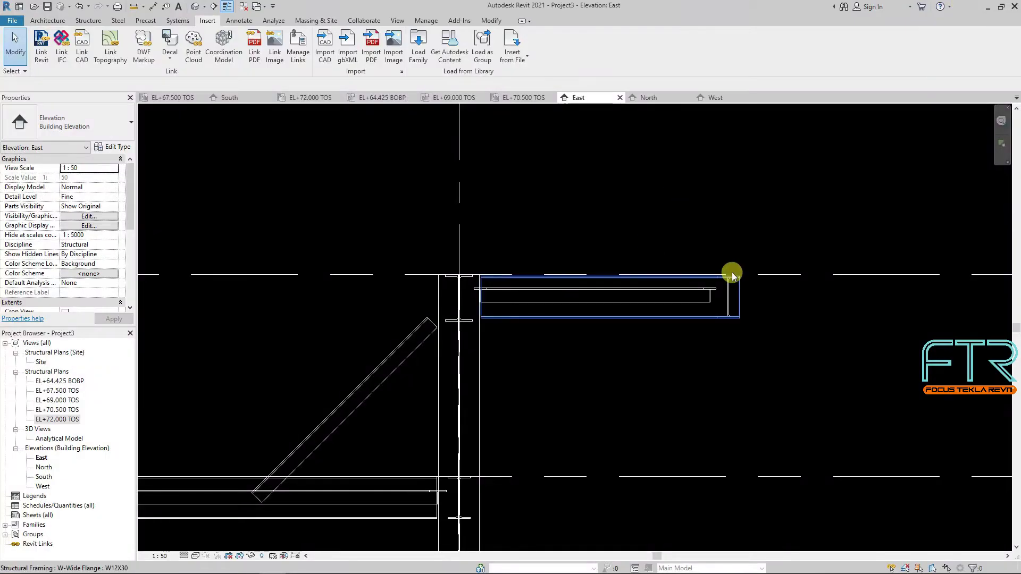
{"action": "key", "text": "l"}
{"action": "key", "text": "i"}
{"action": "scroll", "coordinate": [725, 298], "scroll_direction": "up", "scroll_amount": 4}
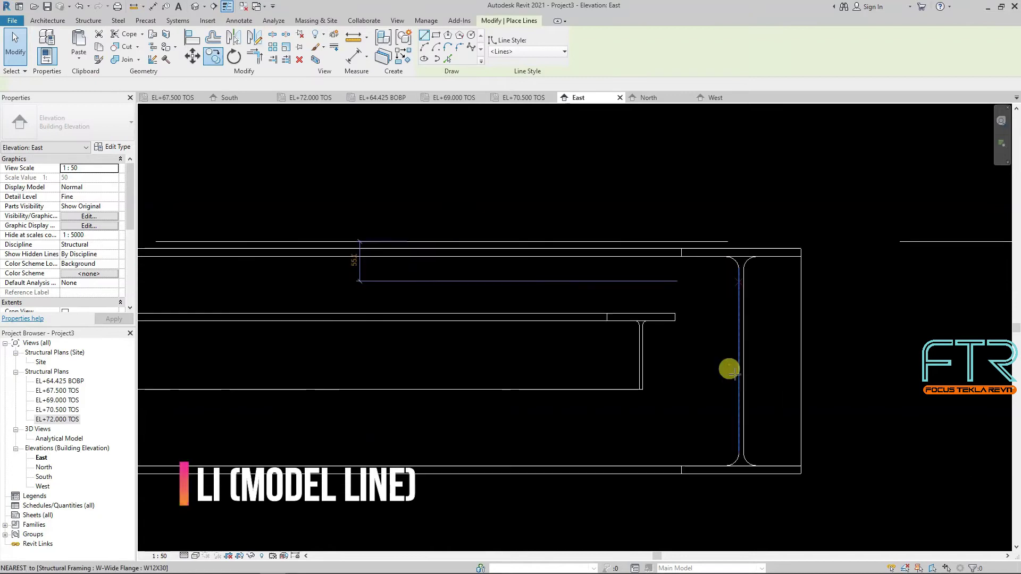
{"action": "left_click", "coordinate": [742, 466]}
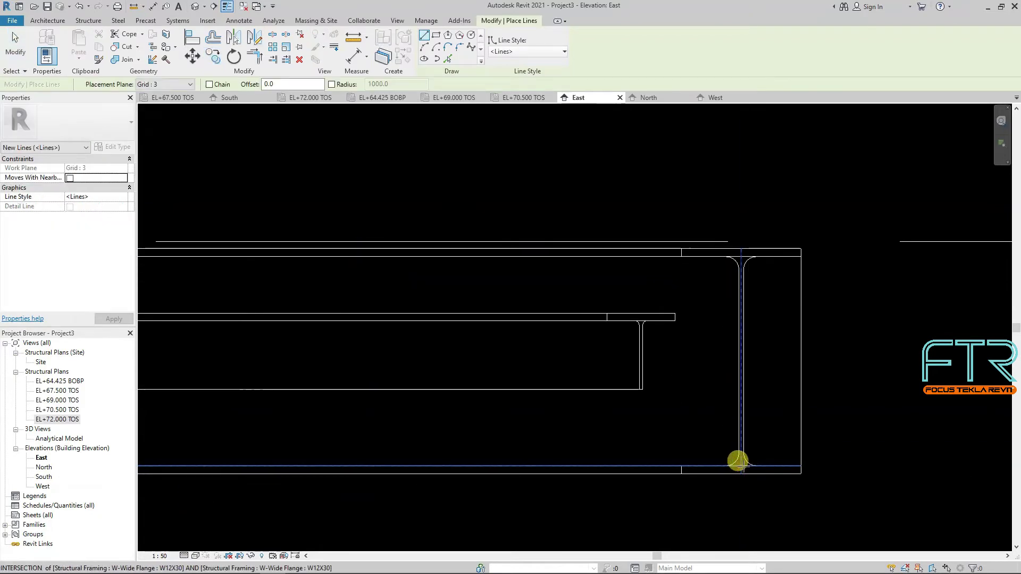
{"action": "scroll", "coordinate": [742, 375], "scroll_direction": "down", "scroll_amount": 3}
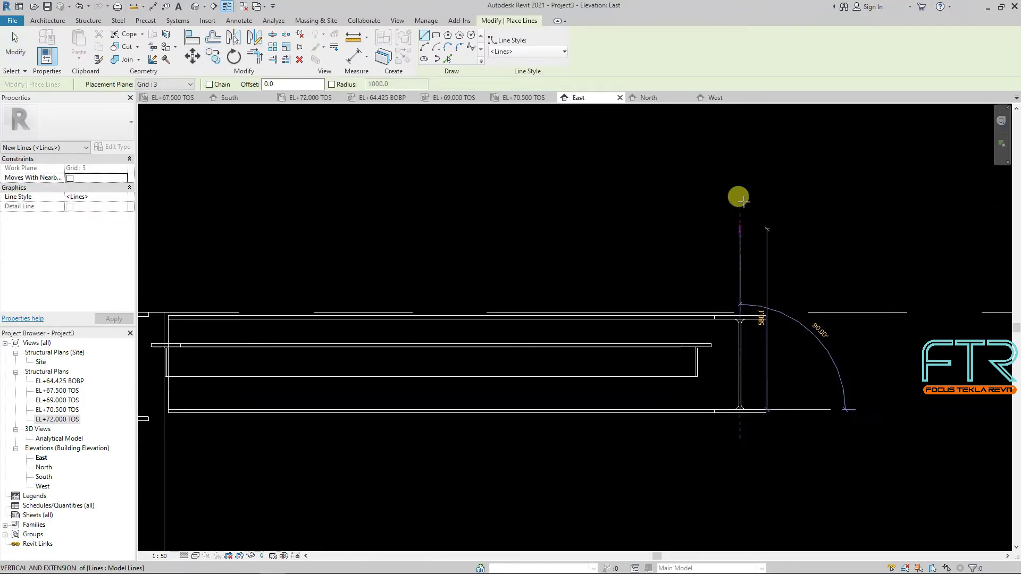
{"action": "left_click", "coordinate": [740, 159]}
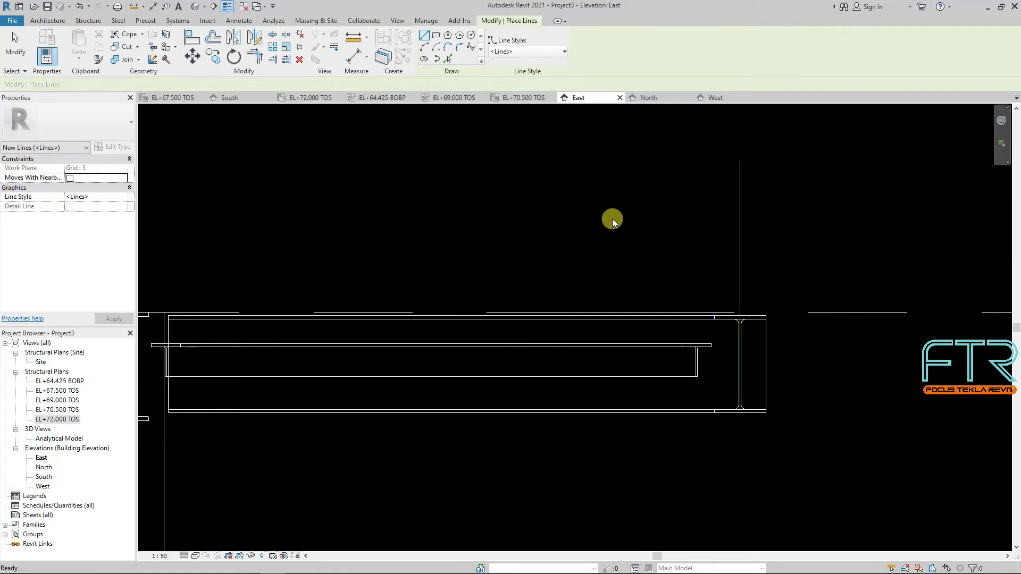
{"action": "key", "text": "Escape"}
{"action": "key", "text": "Escape"}
Copy that vertical line with Pick Lines at a 210 offset.
{"action": "key", "text": "l"}
{"action": "key", "text": "i"}
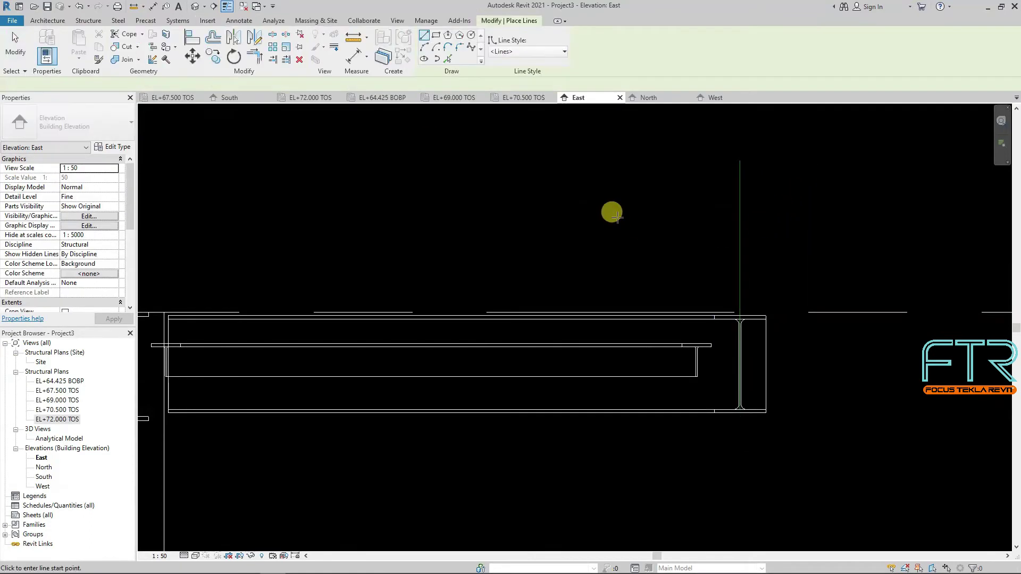
{"action": "left_click", "coordinate": [448, 58]}
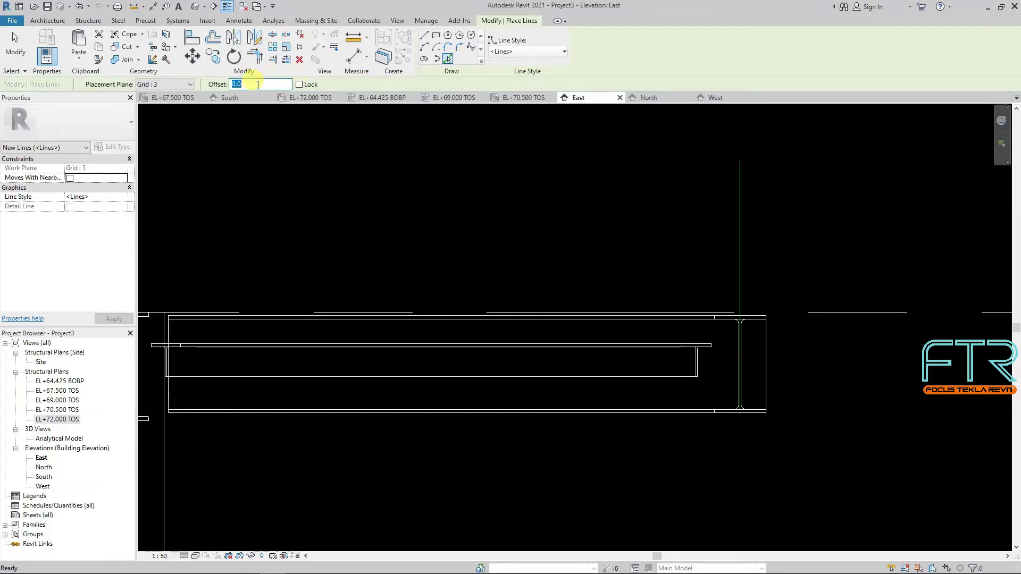
{"action": "type", "text": "2"}
{"action": "left_click", "coordinate": [733, 221]}
{"action": "key", "text": "Escape"}
{"action": "key", "text": "Escape"}
{"action": "scroll", "coordinate": [706, 228], "scroll_direction": "down", "scroll_amount": 2}
{"action": "scroll", "coordinate": [706, 228], "scroll_direction": "down", "scroll_amount": 1}
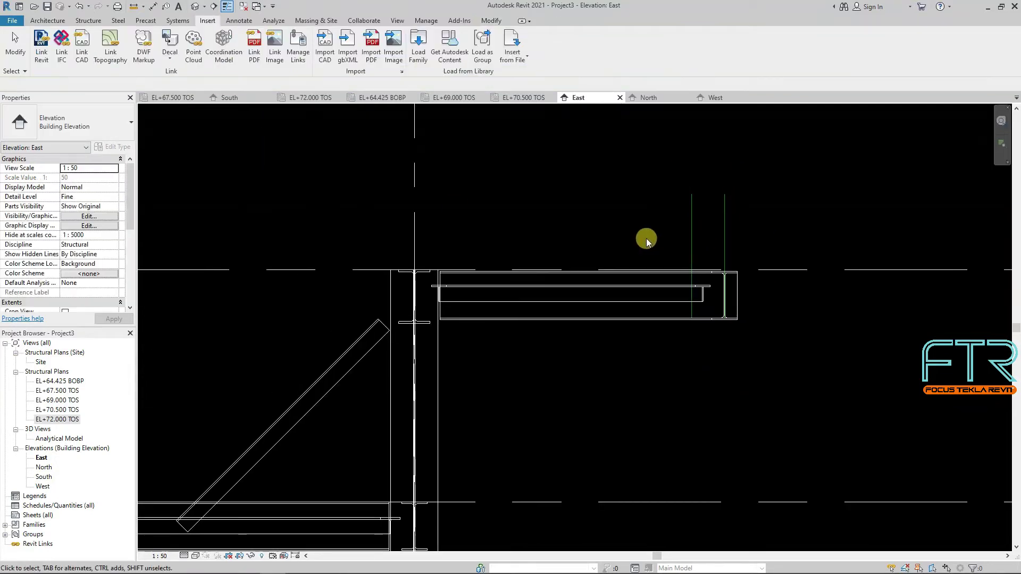
Draw a WT4X10.5 brace from the cantilever beam end down to the grid D column.
{"action": "key", "text": "b"}
{"action": "key", "text": "m"}
{"action": "left_click", "coordinate": [686, 287]}
{"action": "scroll", "coordinate": [612, 379], "scroll_direction": "down", "scroll_amount": 2}
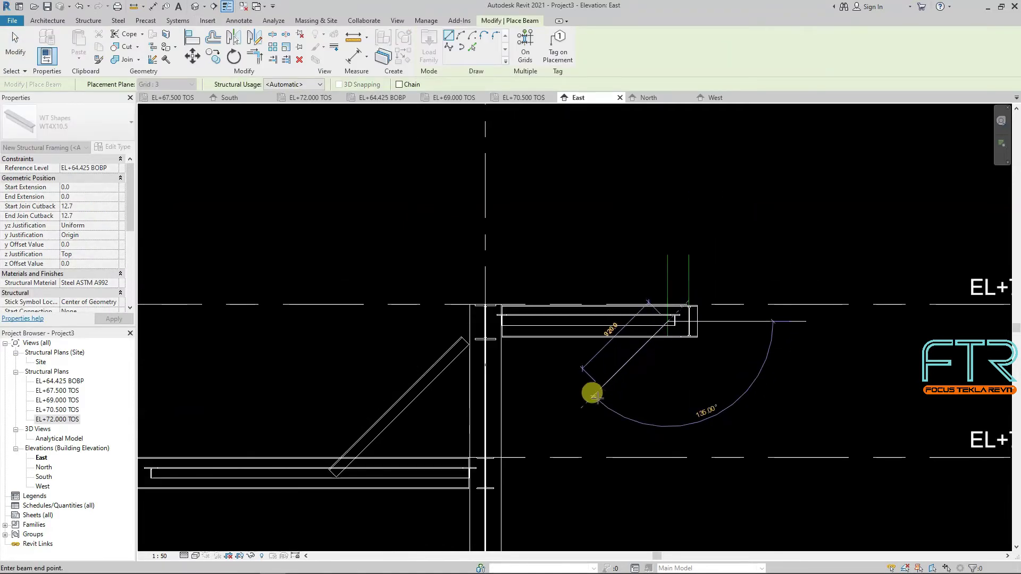
{"action": "left_click", "coordinate": [481, 497]}
{"action": "scroll", "coordinate": [668, 345], "scroll_direction": "down", "scroll_amount": 1}
{"action": "key", "text": "Escape"}
{"action": "key", "text": "Escape"}
Set the new brace's z Justification to Center.
{"action": "left_click", "coordinate": [650, 354]}
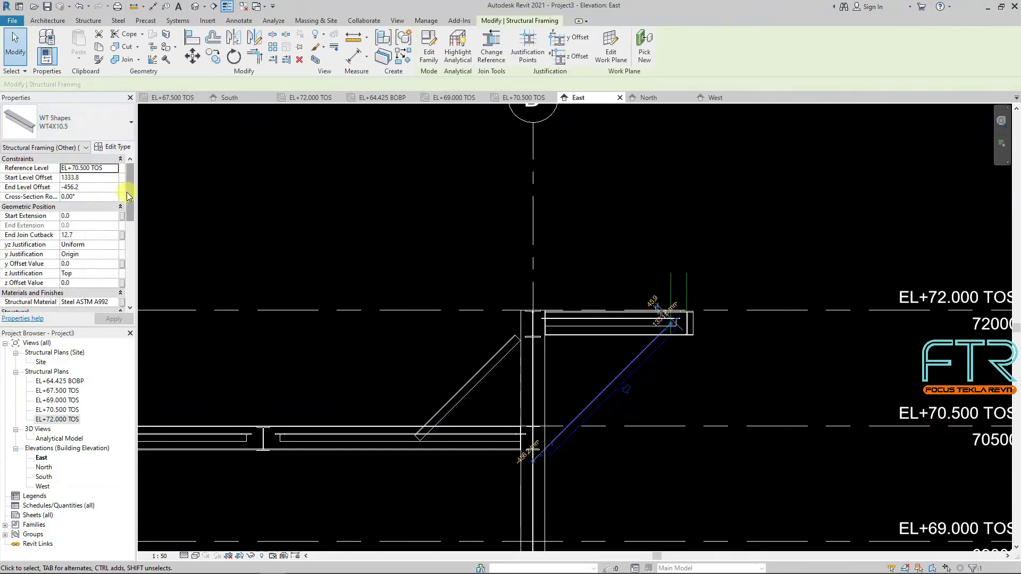
{"action": "scroll", "coordinate": [131, 207], "scroll_direction": "down", "scroll_amount": 2}
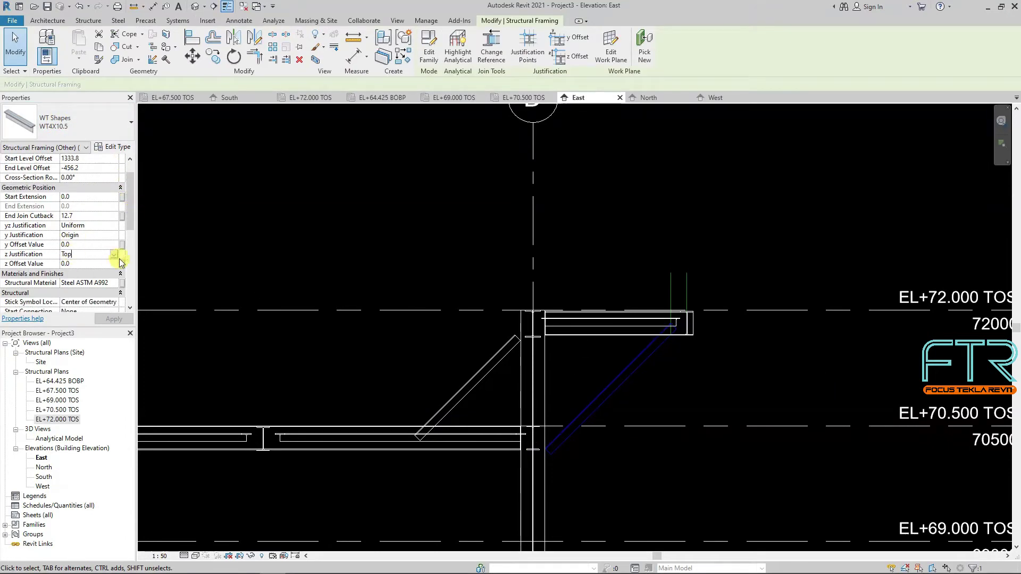
{"action": "left_click", "coordinate": [115, 256]}
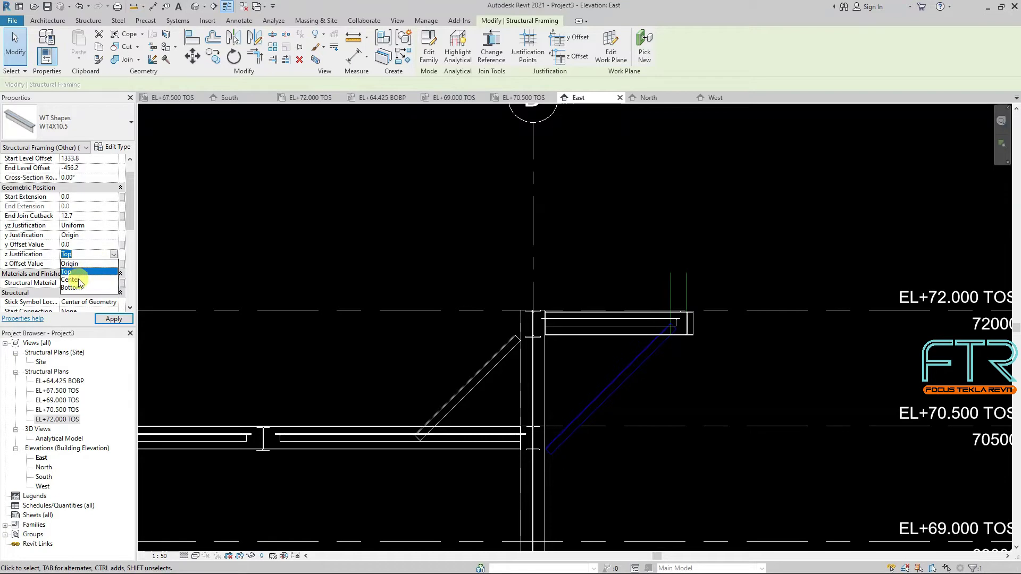
{"action": "left_click", "coordinate": [79, 280]}
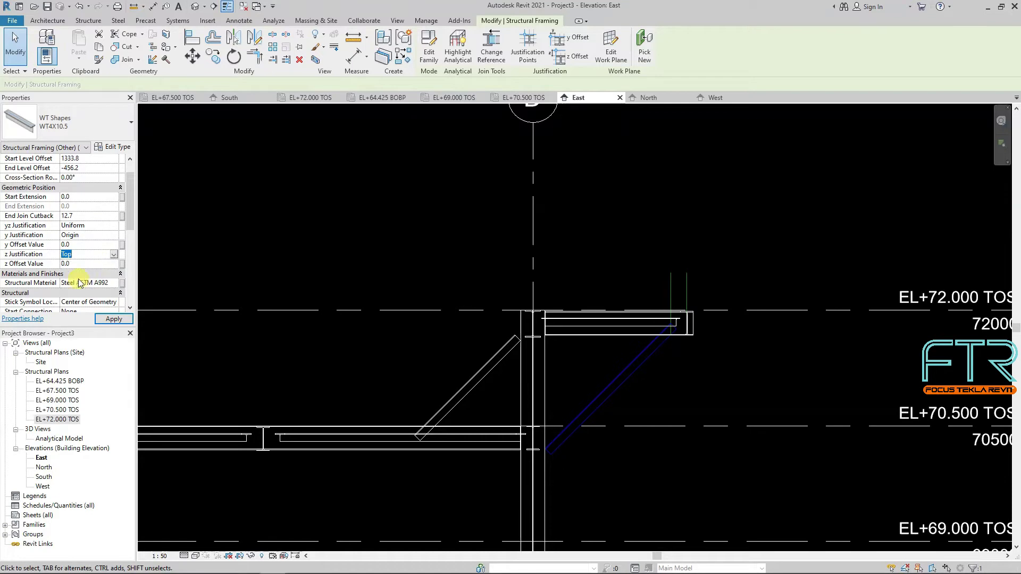
{"action": "left_click", "coordinate": [623, 218]}
Recheck the brace and bring grids B through D into view.
{"action": "scroll", "coordinate": [637, 317], "scroll_direction": "up", "scroll_amount": 3}
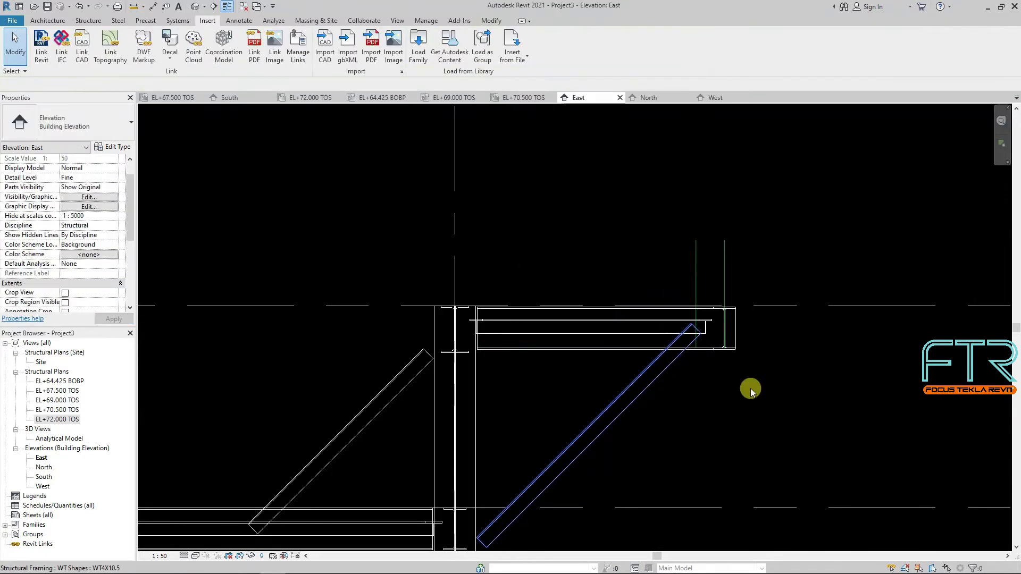
{"action": "left_click", "coordinate": [685, 340]}
{"action": "scroll", "coordinate": [640, 256], "scroll_direction": "down", "scroll_amount": 2}
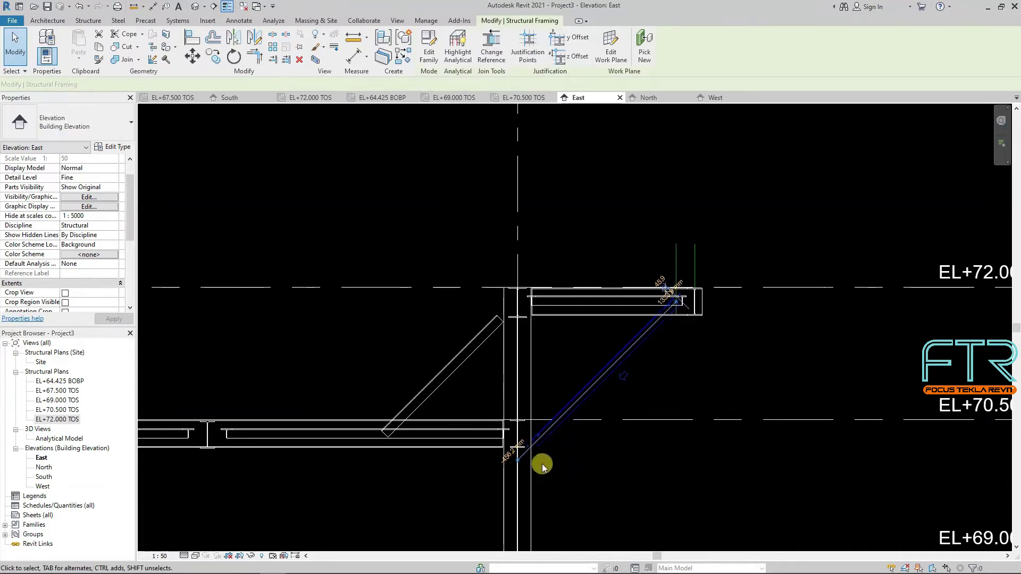
{"action": "scroll", "coordinate": [542, 467], "scroll_direction": "down", "scroll_amount": 4}
{"action": "left_click", "coordinate": [596, 228]}
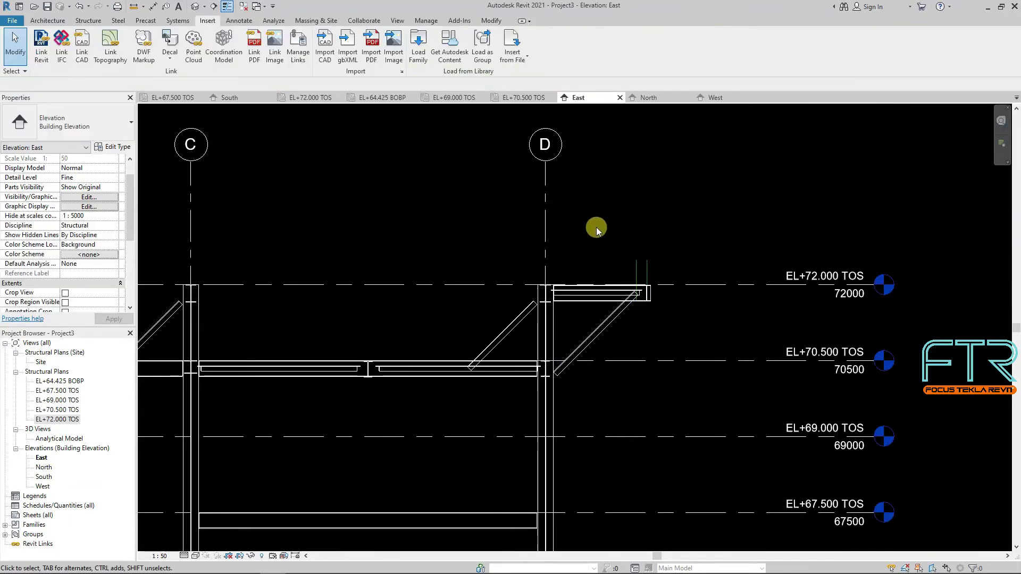
{"action": "scroll", "coordinate": [595, 228], "scroll_direction": "down", "scroll_amount": 2}
{"action": "scroll", "coordinate": [493, 229], "scroll_direction": "down", "scroll_amount": 1}
{"action": "middle_click_drag", "start_coordinate": [470, 233], "coordinate": [541, 248]}
{"action": "scroll", "coordinate": [538, 246], "scroll_direction": "up", "scroll_amount": 1}
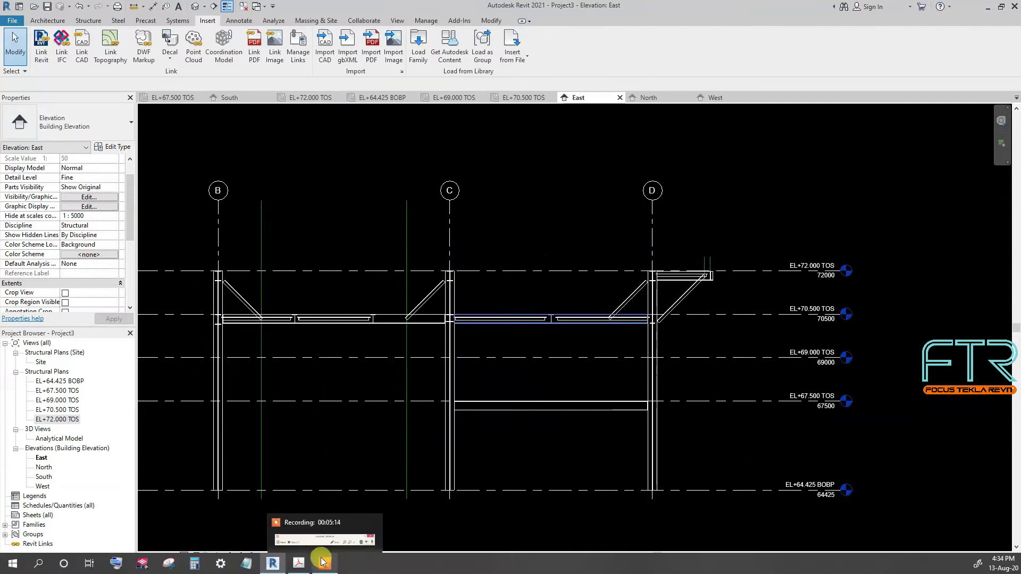
Zoom the PDF onto the W6x20 brace and post detail with 1350 and 1400 dimensions.
{"action": "left_click", "coordinate": [300, 563]}
{"action": "scroll", "coordinate": [597, 233], "scroll_direction": "down", "scroll_amount": 3, "text": "ctrl"}
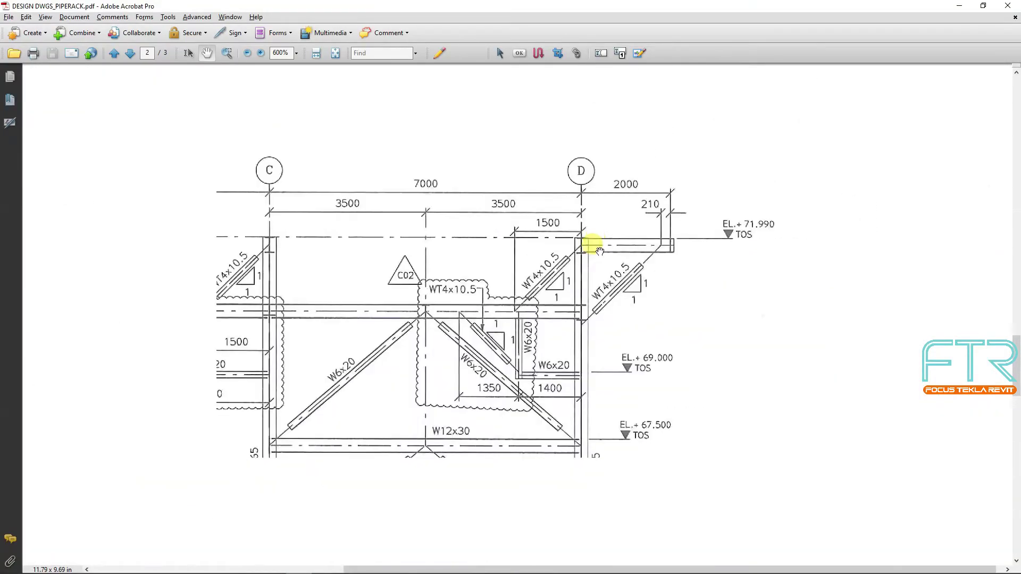
{"action": "scroll", "coordinate": [600, 250], "scroll_direction": "down", "scroll_amount": 4, "text": "ctrl"}
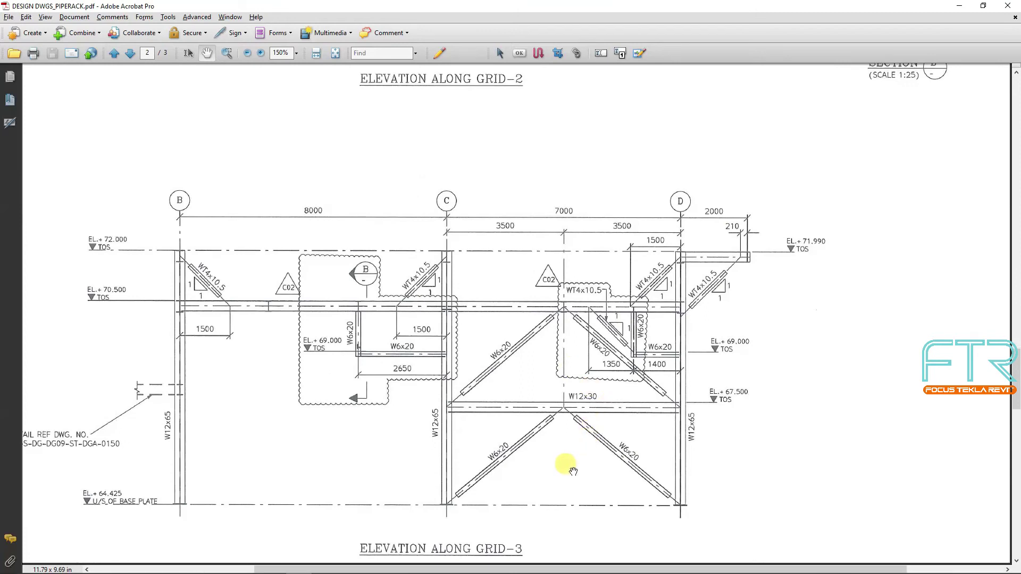
{"action": "scroll", "coordinate": [570, 468], "scroll_direction": "up", "scroll_amount": 1, "text": "ctrl"}
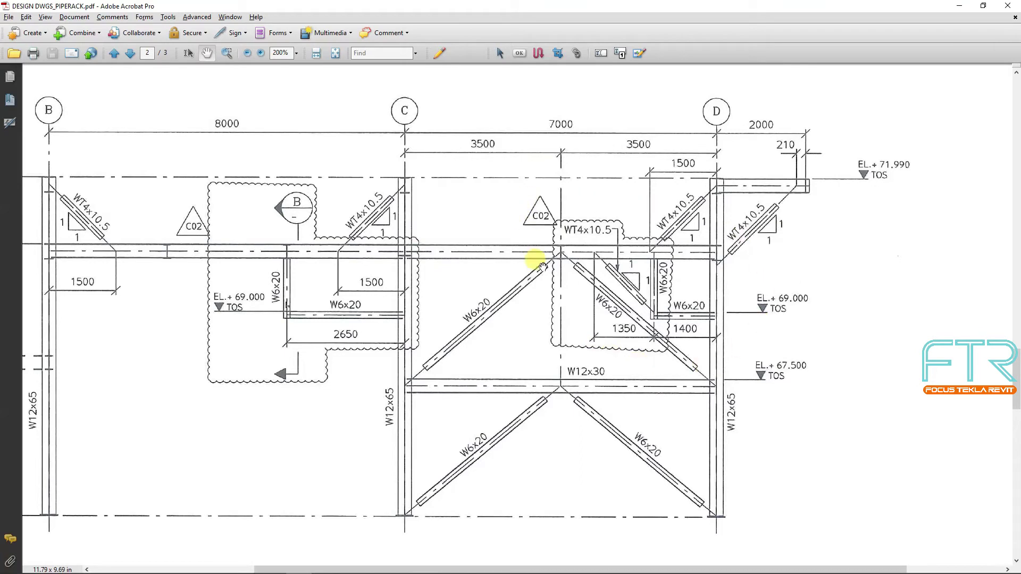
{"action": "scroll", "coordinate": [694, 306], "scroll_direction": "up", "scroll_amount": 3, "text": "ctrl"}
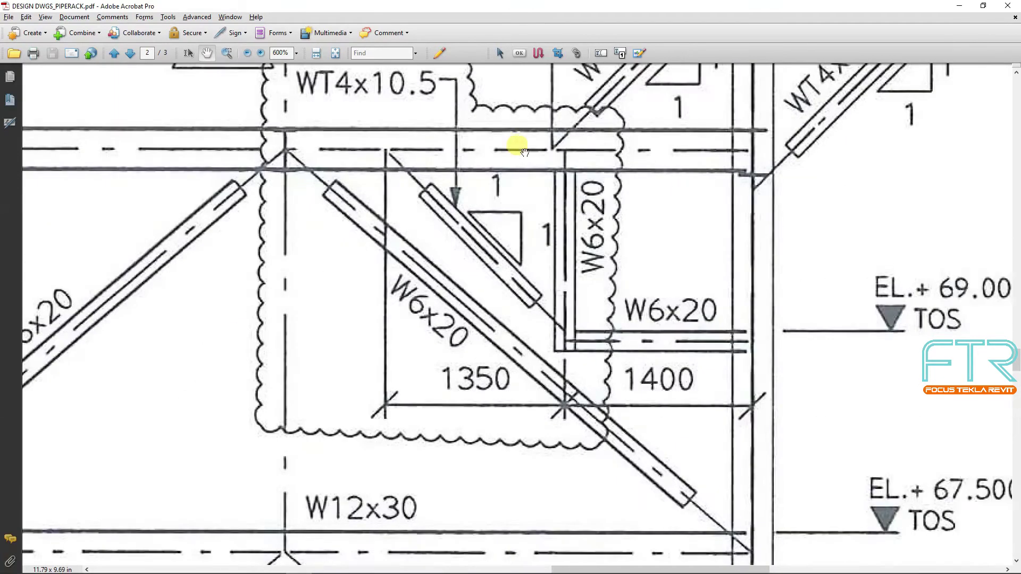
Add a Pick Lines model line offset 1400 from the column grid in the C–D bay.
{"action": "left_click", "coordinate": [960, 6]}
{"action": "scroll", "coordinate": [644, 292], "scroll_direction": "up", "scroll_amount": 5}
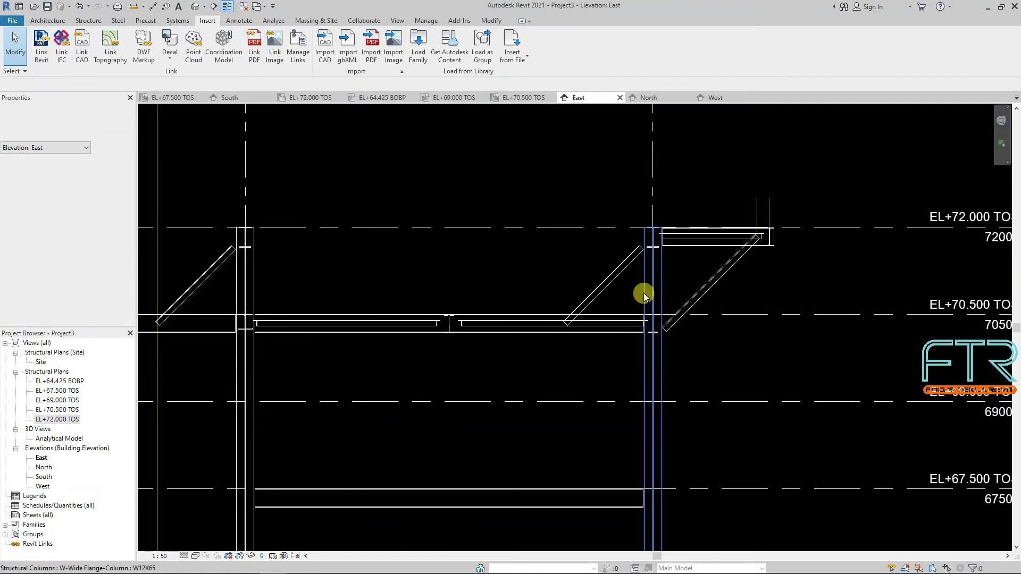
{"action": "key", "text": "l"}
{"action": "key", "text": "i"}
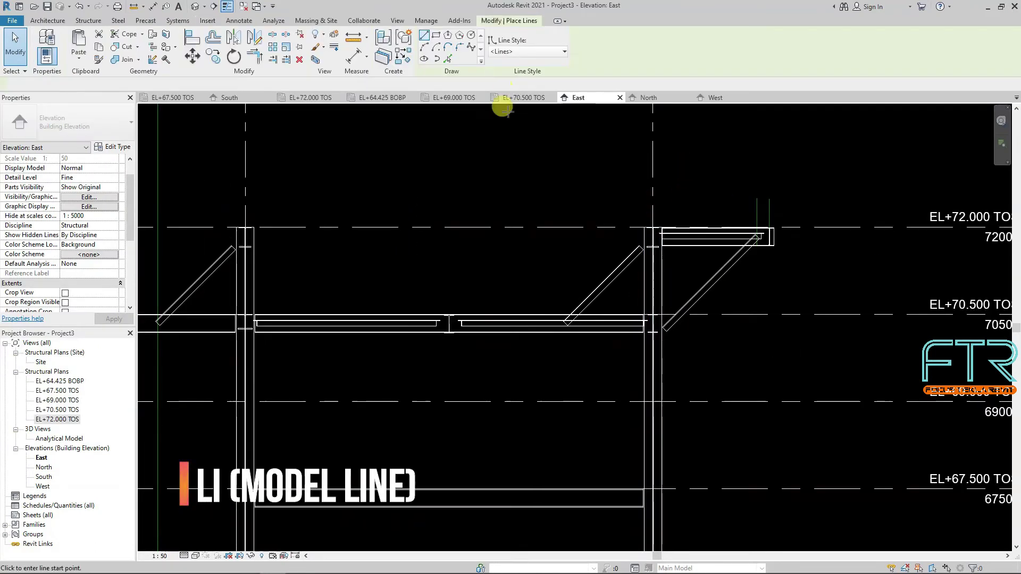
{"action": "left_click", "coordinate": [448, 58]}
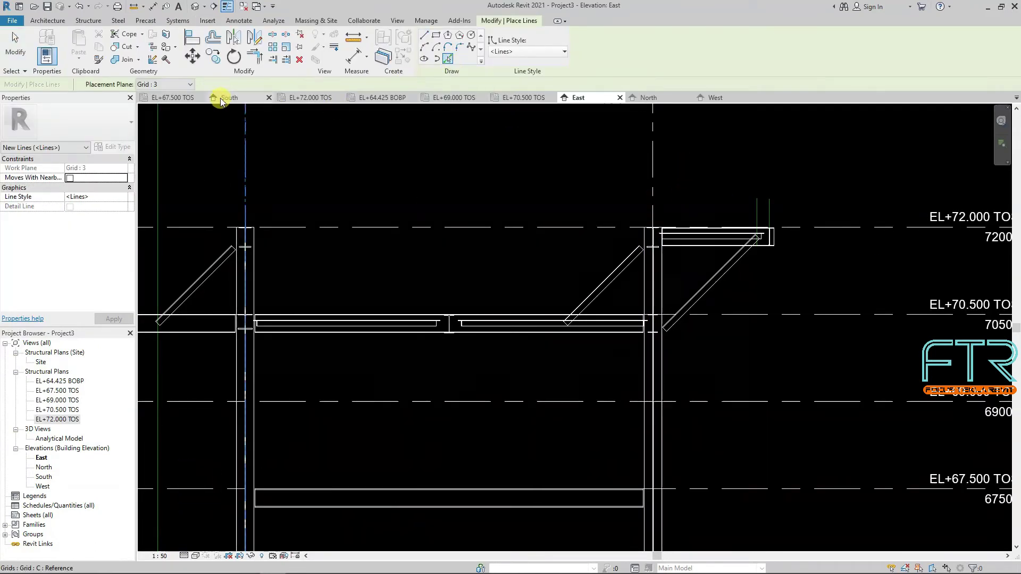
{"action": "left_click", "coordinate": [258, 84]}
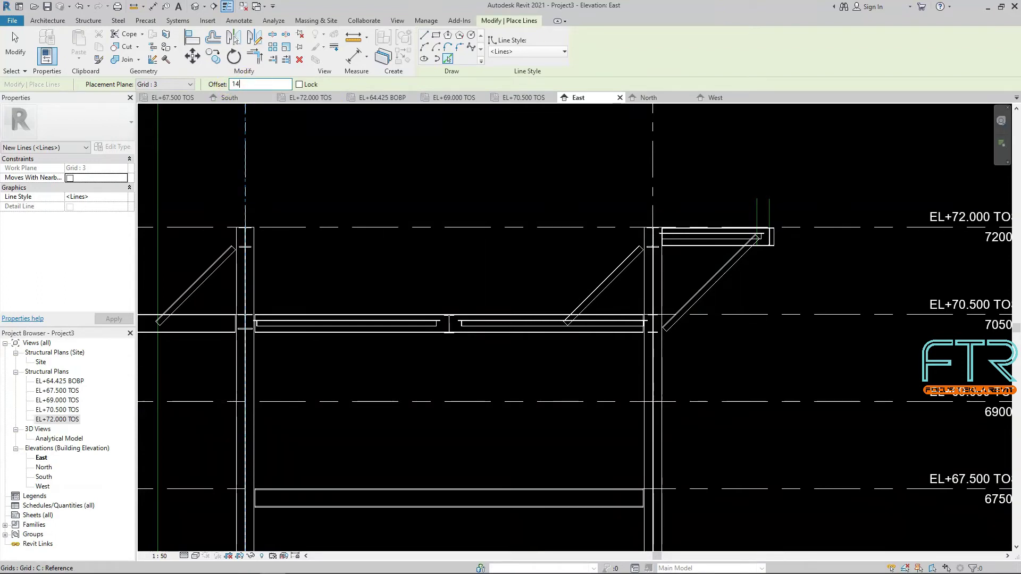
{"action": "left_click", "coordinate": [651, 173]}
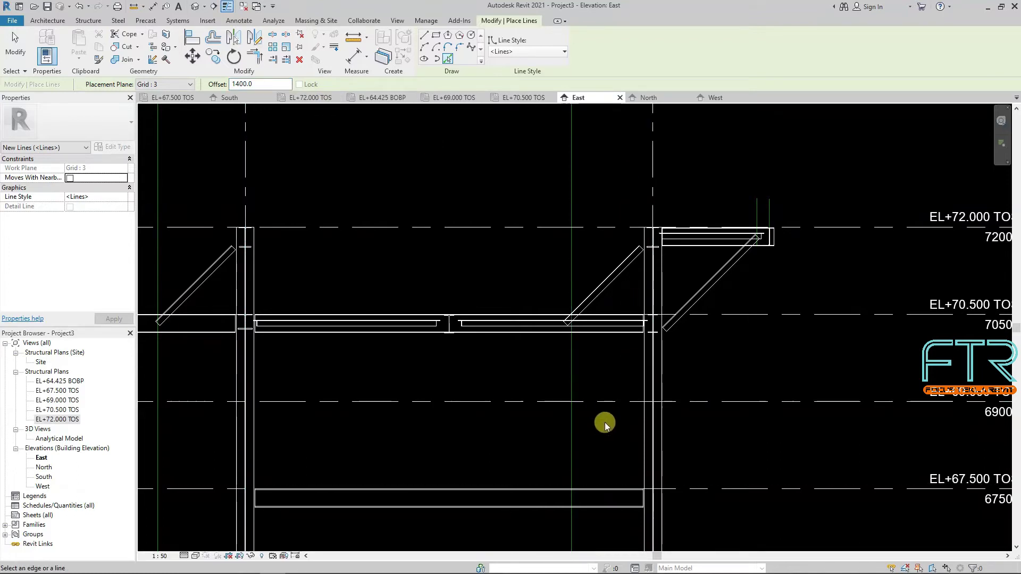
{"action": "scroll", "coordinate": [604, 422], "scroll_direction": "up", "scroll_amount": 2}
{"action": "key", "text": "Escape"}
{"action": "key", "text": "Escape"}
{"action": "scroll", "coordinate": [580, 344], "scroll_direction": "down", "scroll_amount": 2}
{"action": "scroll", "coordinate": [582, 348], "scroll_direction": "up", "scroll_amount": 2}
{"action": "scroll", "coordinate": [589, 364], "scroll_direction": "up", "scroll_amount": 1}
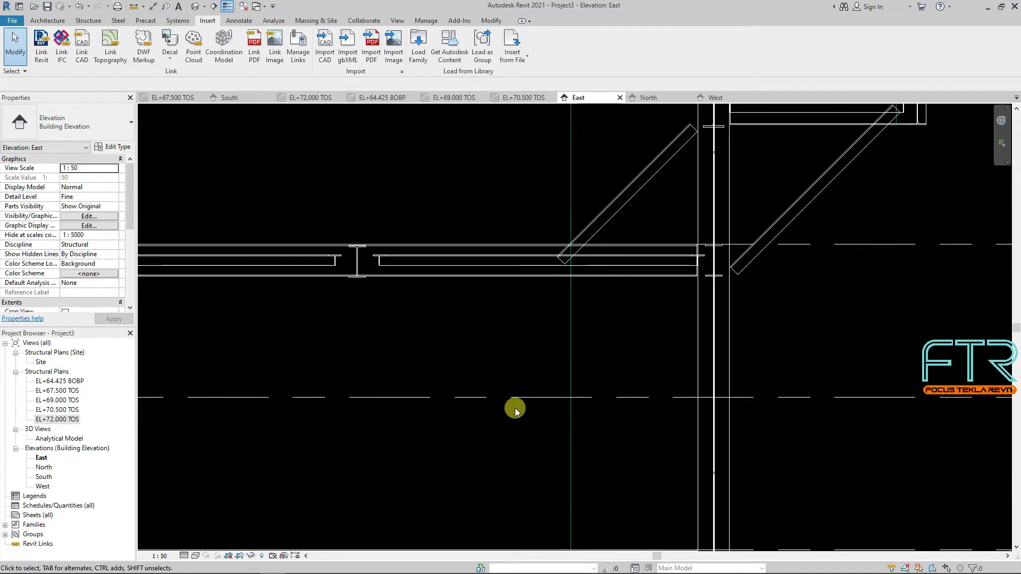
{"action": "scroll", "coordinate": [519, 365], "scroll_direction": "down", "scroll_amount": 2}
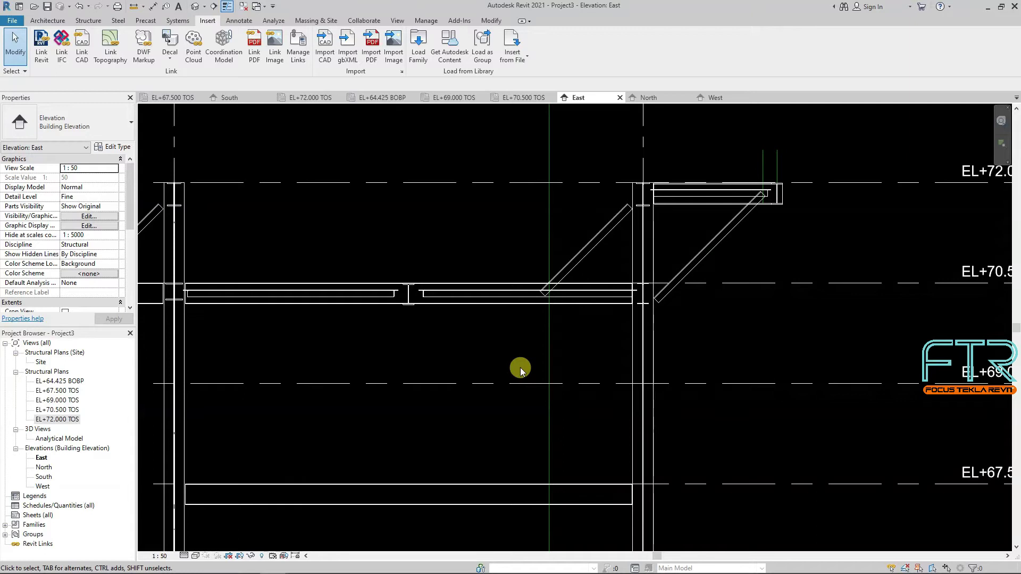
{"action": "scroll", "coordinate": [595, 373], "scroll_direction": "up", "scroll_amount": 2}
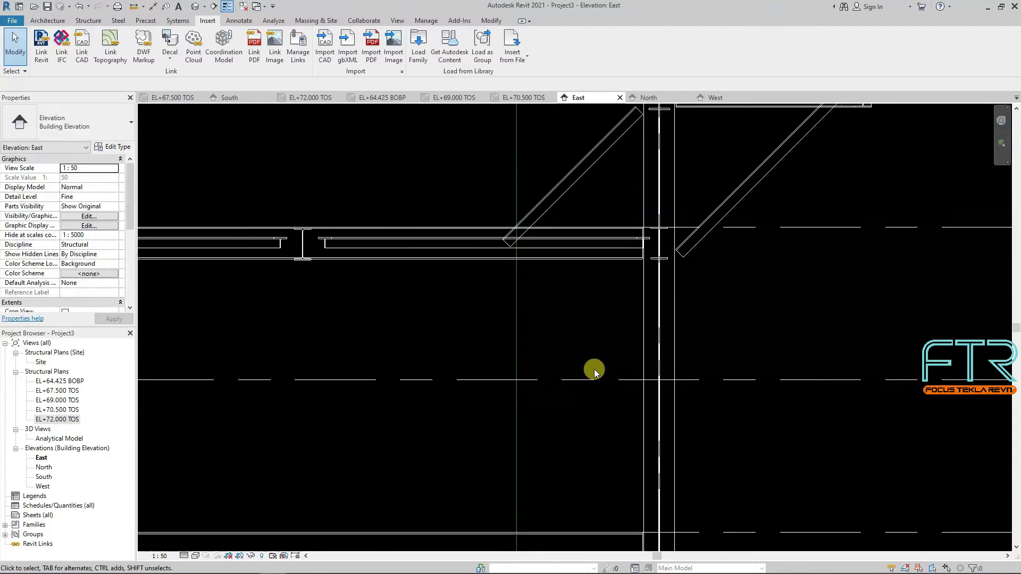
Draw a beam on EL+69.000 from the 1400 guide line to the column grid.
{"action": "key", "text": "b"}
{"action": "key", "text": "m"}
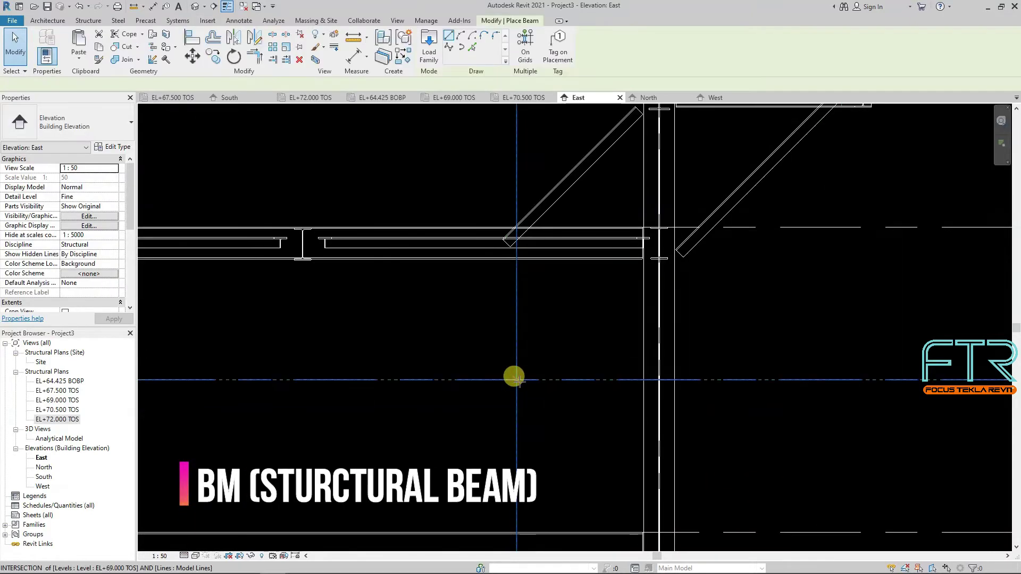
{"action": "left_click", "coordinate": [516, 379]}
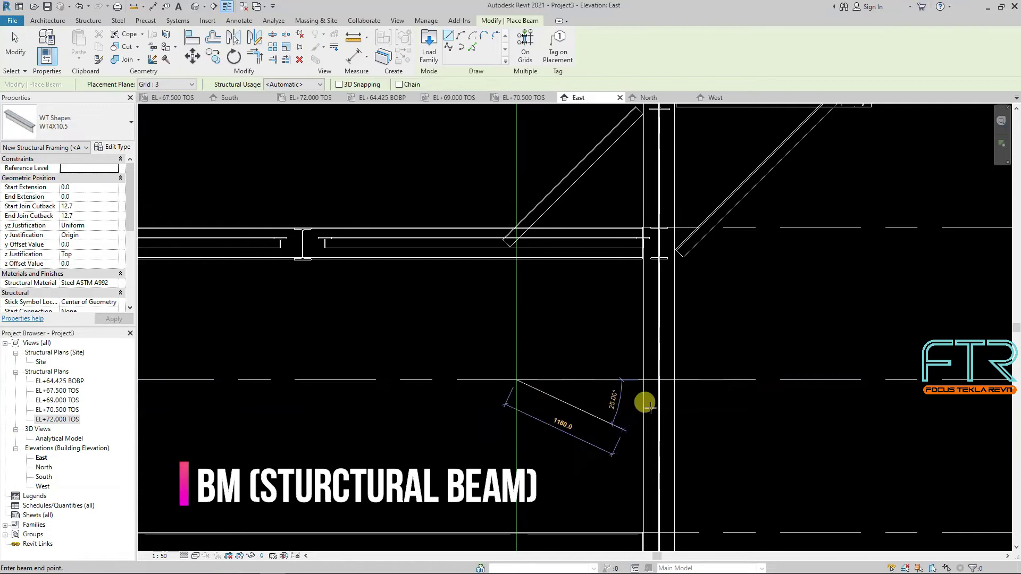
{"action": "left_click", "coordinate": [660, 378]}
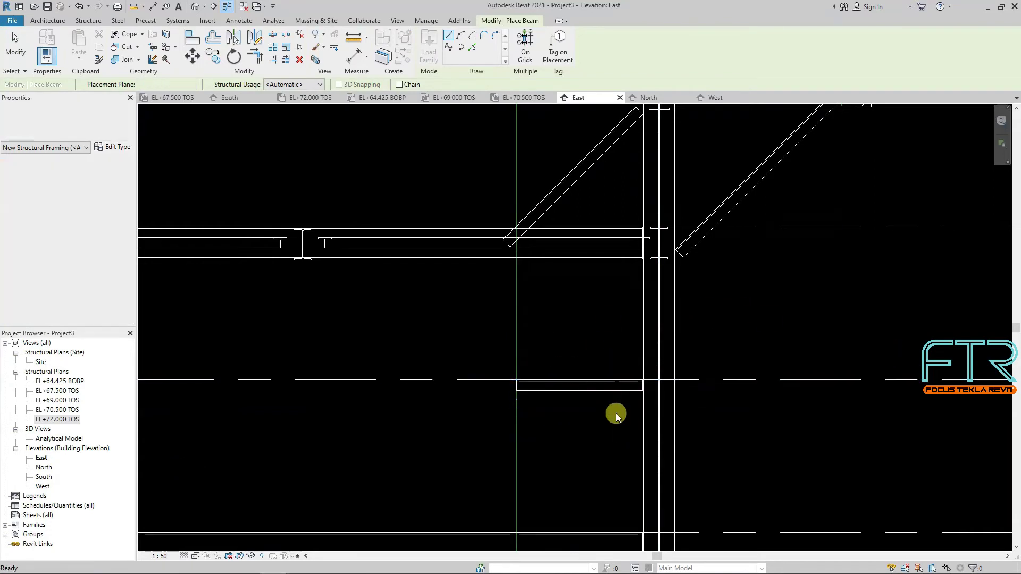
{"action": "scroll", "coordinate": [617, 417], "scroll_direction": "up", "scroll_amount": 2}
{"action": "key", "text": "Escape"}
{"action": "key", "text": "Escape"}
Change the new beam's type to W6X20.
{"action": "left_click", "coordinate": [585, 378]}
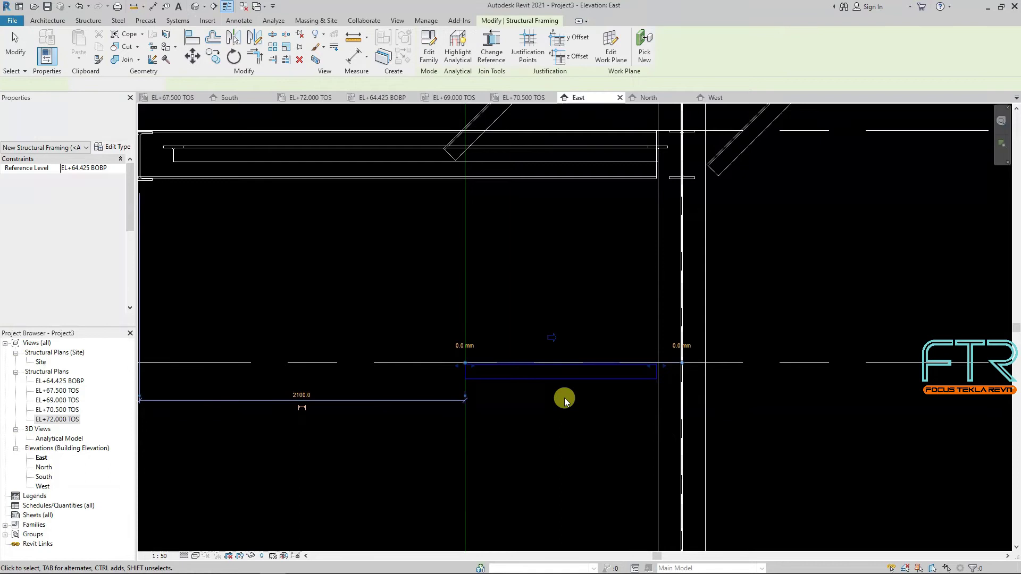
{"action": "left_click", "coordinate": [80, 122]}
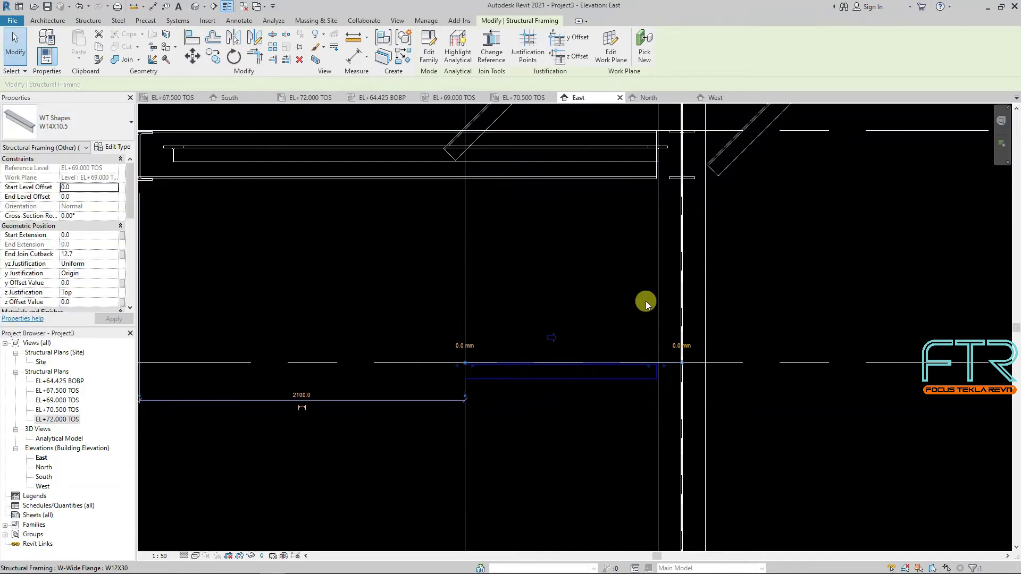
{"action": "left_click", "coordinate": [593, 274]}
{"action": "middle_click_drag", "start_coordinate": [478, 249], "coordinate": [494, 278]}
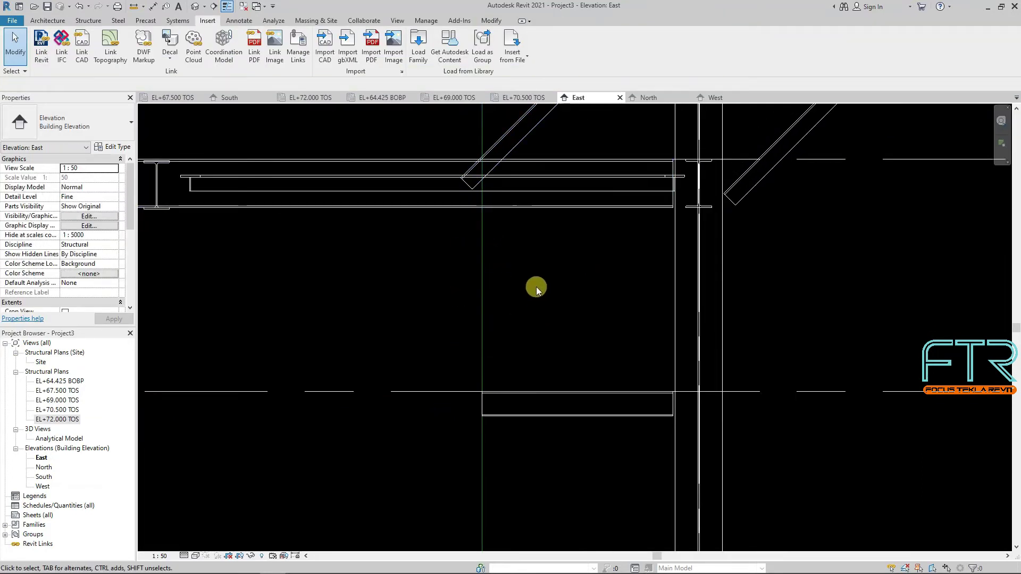
Place a slanted column from the upper beam down to the new EL+69.000 beam.
{"action": "key", "text": "c"}
{"action": "key", "text": "l"}
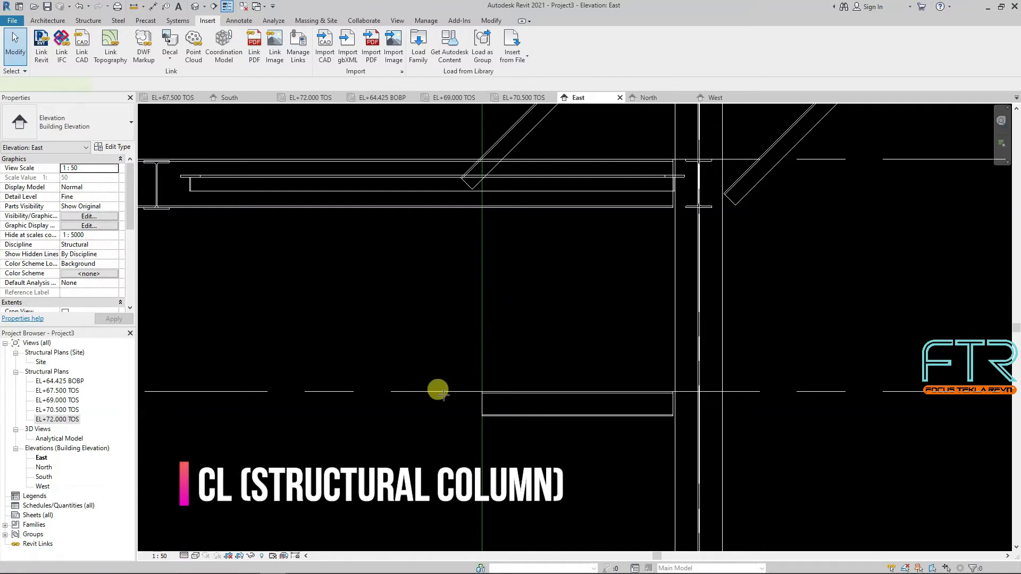
{"action": "left_click", "coordinate": [479, 186]}
{"action": "left_click", "coordinate": [481, 408]}
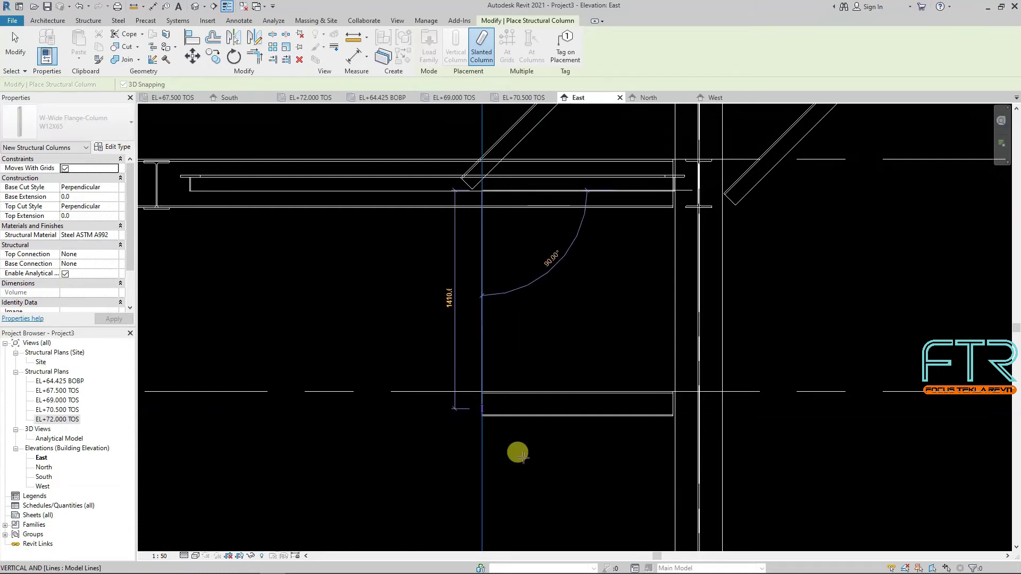
{"action": "key", "text": "Escape"}
{"action": "key", "text": "Escape"}
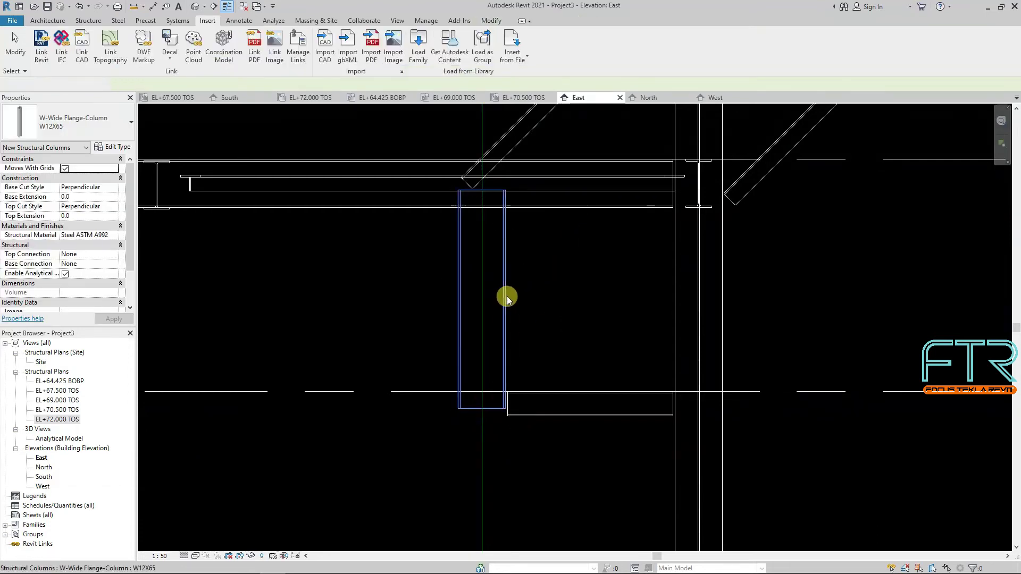
Switch the post to W6X20 and inspect its bottom end.
{"action": "left_click", "coordinate": [506, 296]}
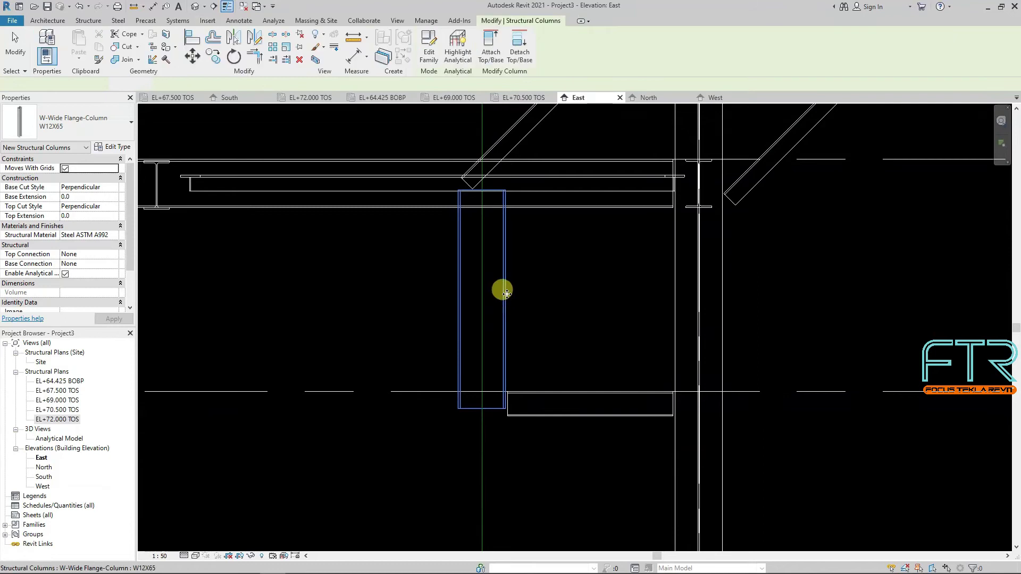
{"action": "left_click", "coordinate": [76, 133]}
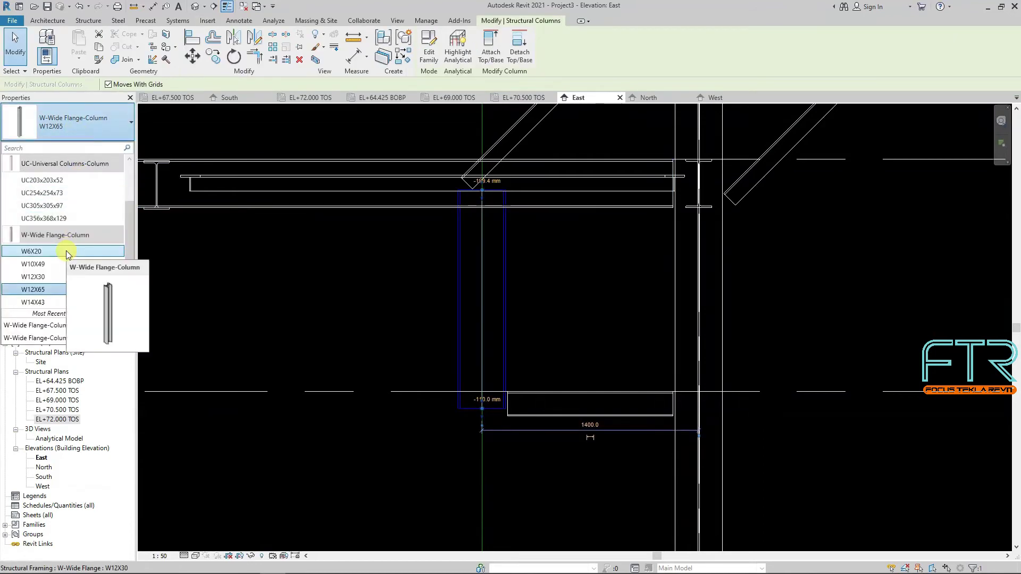
{"action": "left_click", "coordinate": [548, 270]}
{"action": "scroll", "coordinate": [502, 420], "scroll_direction": "up", "scroll_amount": 5}
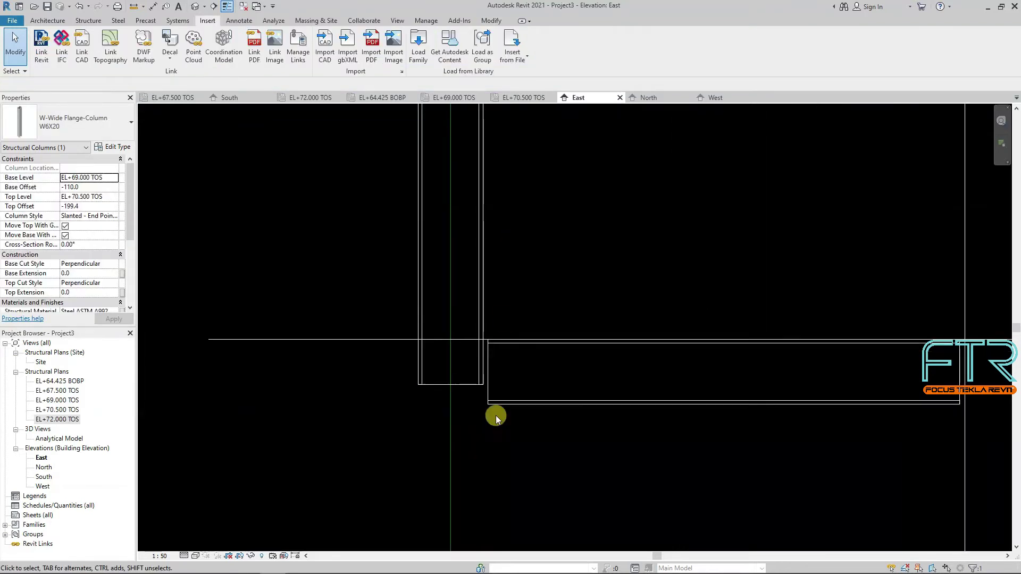
{"action": "scroll", "coordinate": [492, 277], "scroll_direction": "down", "scroll_amount": 3}
{"action": "scroll", "coordinate": [497, 237], "scroll_direction": "up", "scroll_amount": 2}
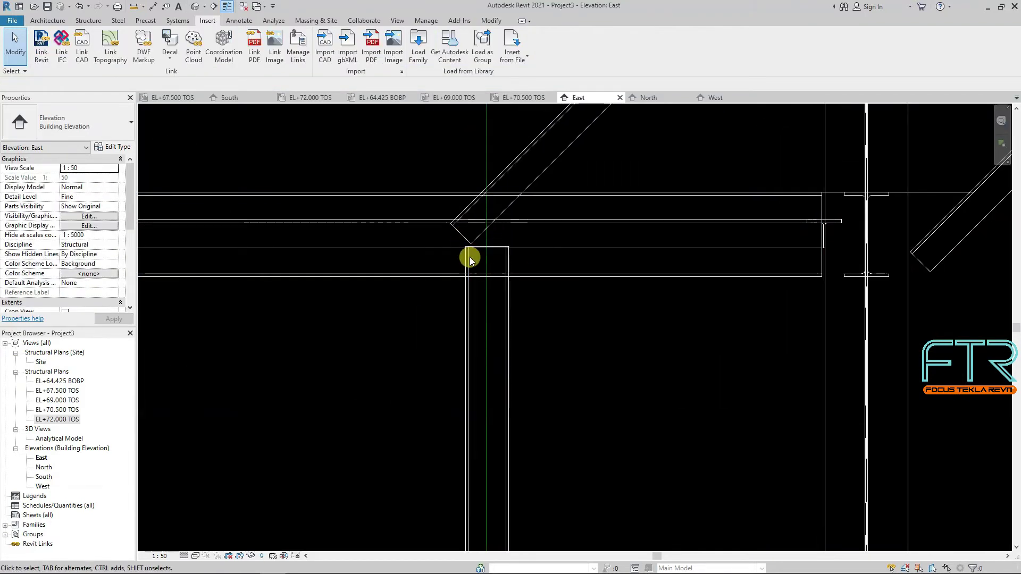
{"action": "scroll", "coordinate": [515, 274], "scroll_direction": "down", "scroll_amount": 2}
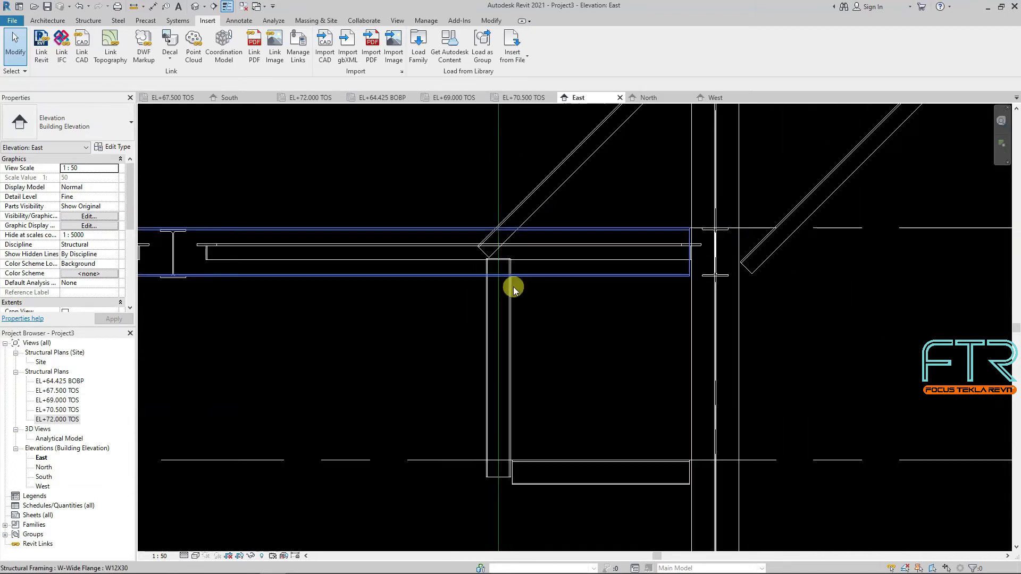
{"action": "scroll", "coordinate": [513, 276], "scroll_direction": "up", "scroll_amount": 5}
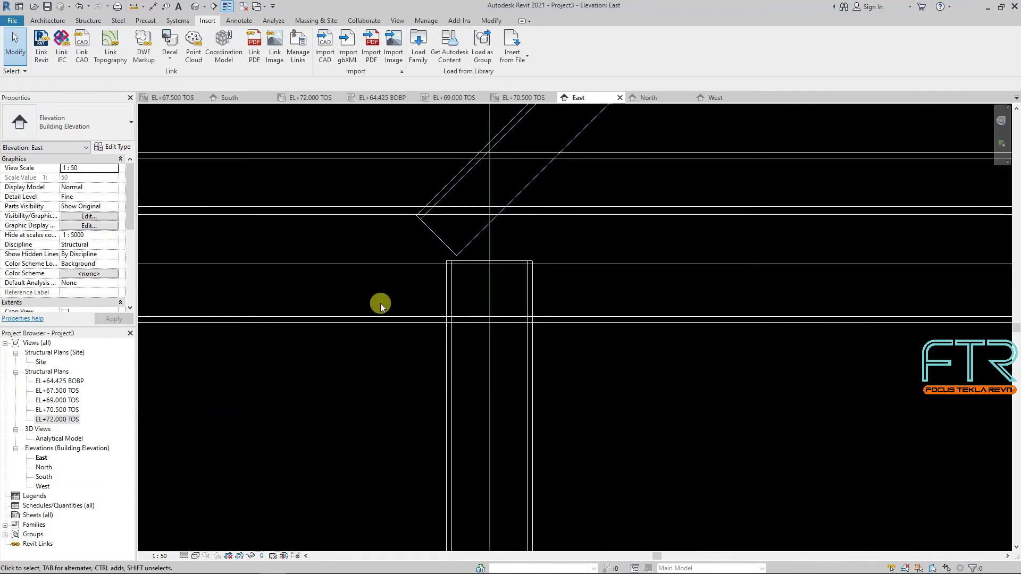
{"action": "scroll", "coordinate": [519, 301], "scroll_direction": "down", "scroll_amount": 3}
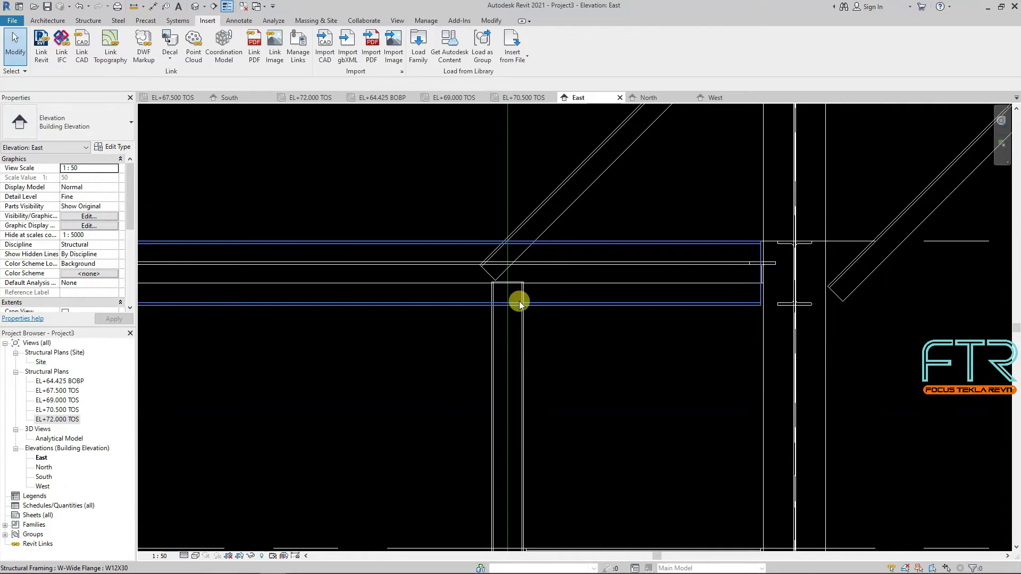
{"action": "scroll", "coordinate": [518, 299], "scroll_direction": "up", "scroll_amount": 3}
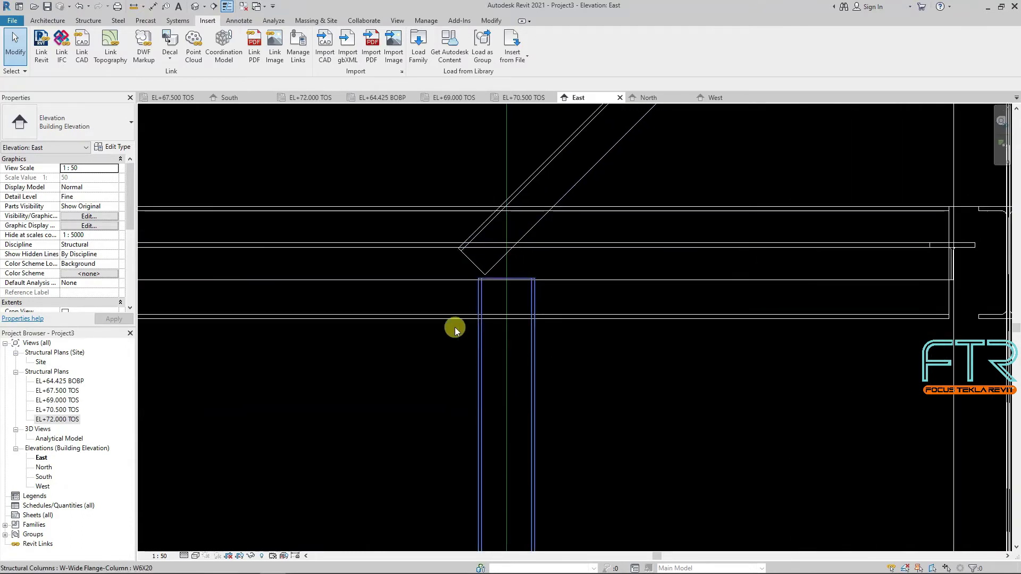
{"action": "scroll", "coordinate": [536, 303], "scroll_direction": "down", "scroll_amount": 3}
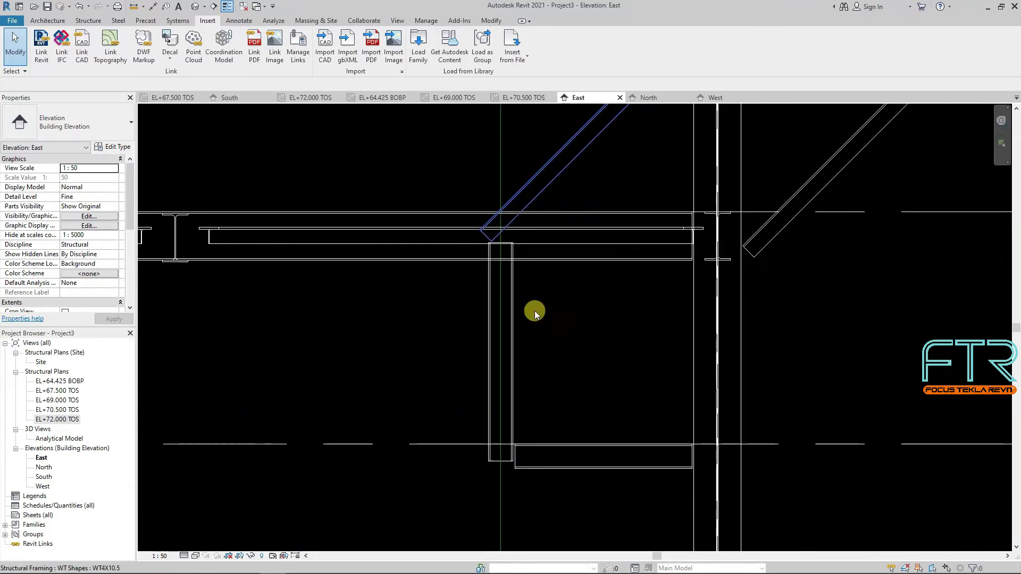
{"action": "scroll", "coordinate": [520, 479], "scroll_direction": "up", "scroll_amount": 5}
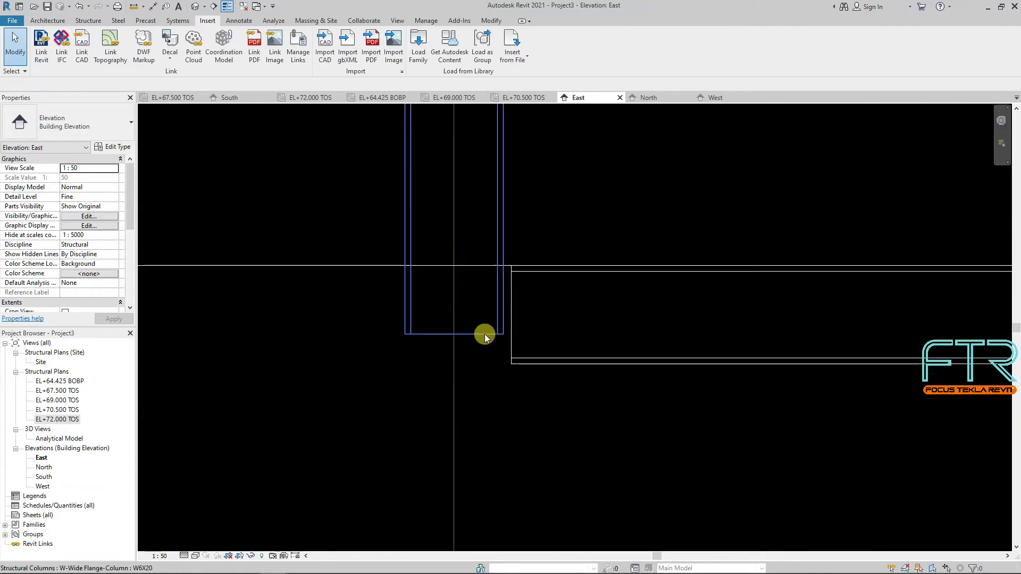
{"action": "left_click", "coordinate": [484, 333]}
{"action": "left_click", "coordinate": [507, 405]}
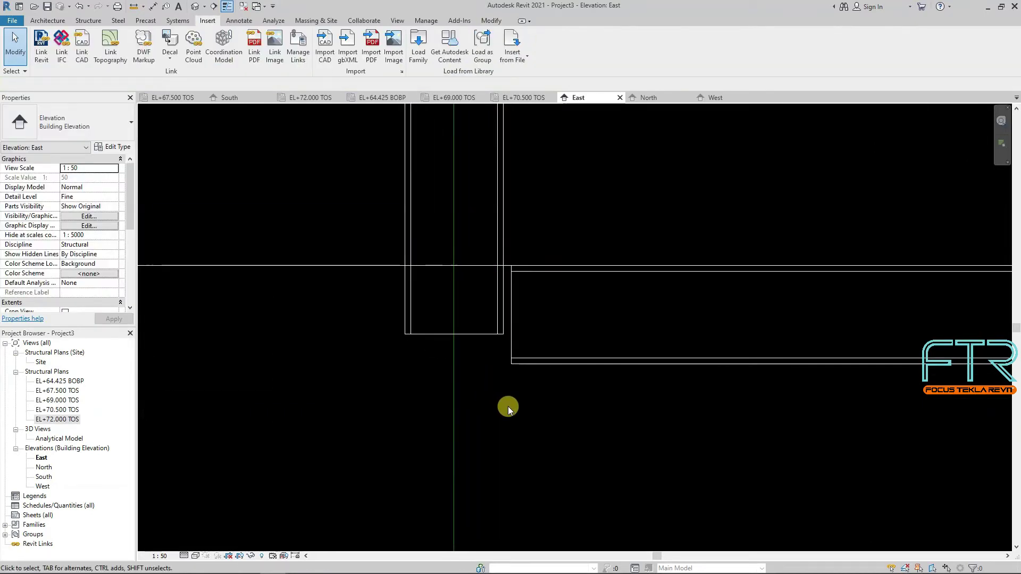
{"action": "scroll", "coordinate": [520, 384], "scroll_direction": "down", "scroll_amount": 1}
Align the W6X20 post's base to the beam underside, unjoining the elements.
{"action": "key", "text": "a"}
{"action": "key", "text": "l"}
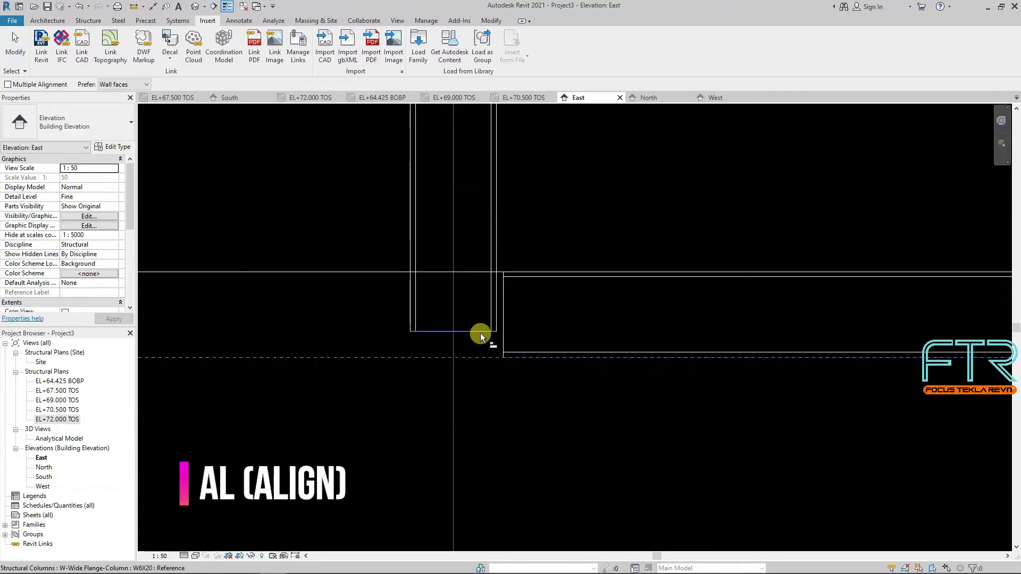
{"action": "left_click", "coordinate": [480, 332]}
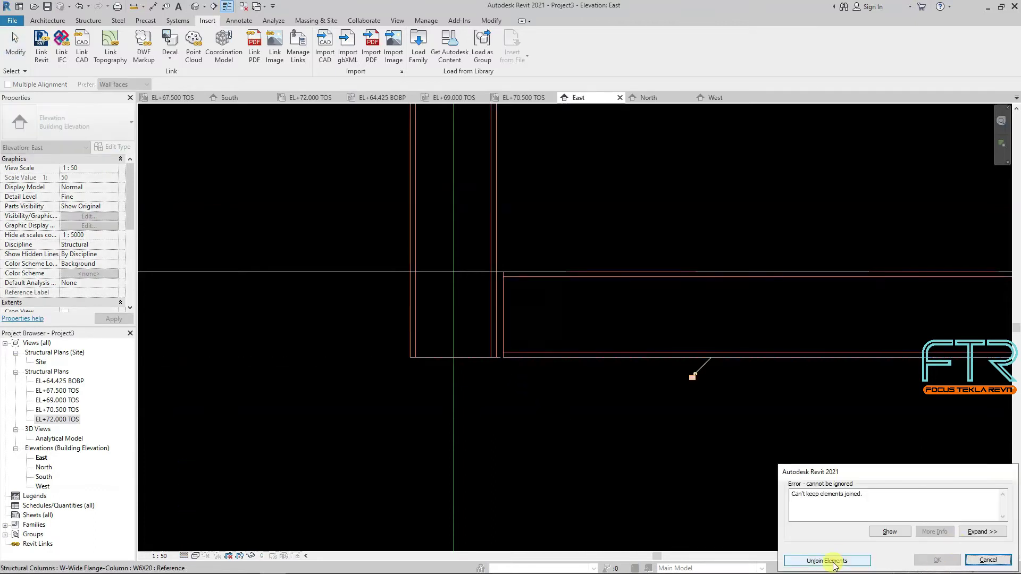
{"action": "left_click", "coordinate": [833, 561]}
{"action": "key", "text": "Escape"}
{"action": "key", "text": "Escape"}
Check the post's dimensions and the new beam's type.
{"action": "scroll", "coordinate": [539, 404], "scroll_direction": "down", "scroll_amount": 3}
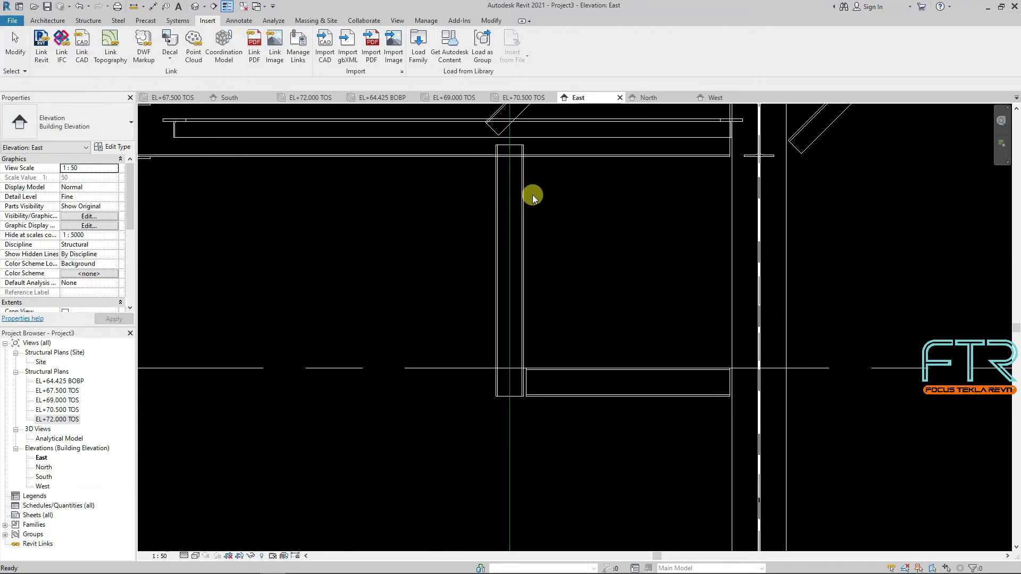
{"action": "scroll", "coordinate": [531, 193], "scroll_direction": "down", "scroll_amount": 3}
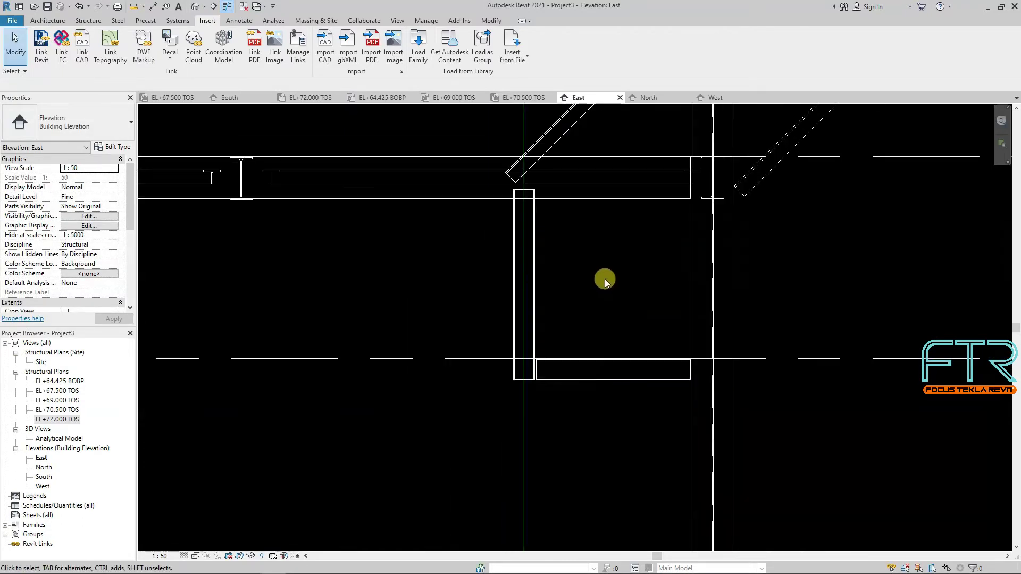
{"action": "scroll", "coordinate": [605, 278], "scroll_direction": "down", "scroll_amount": 3}
{"action": "left_click", "coordinate": [541, 345]}
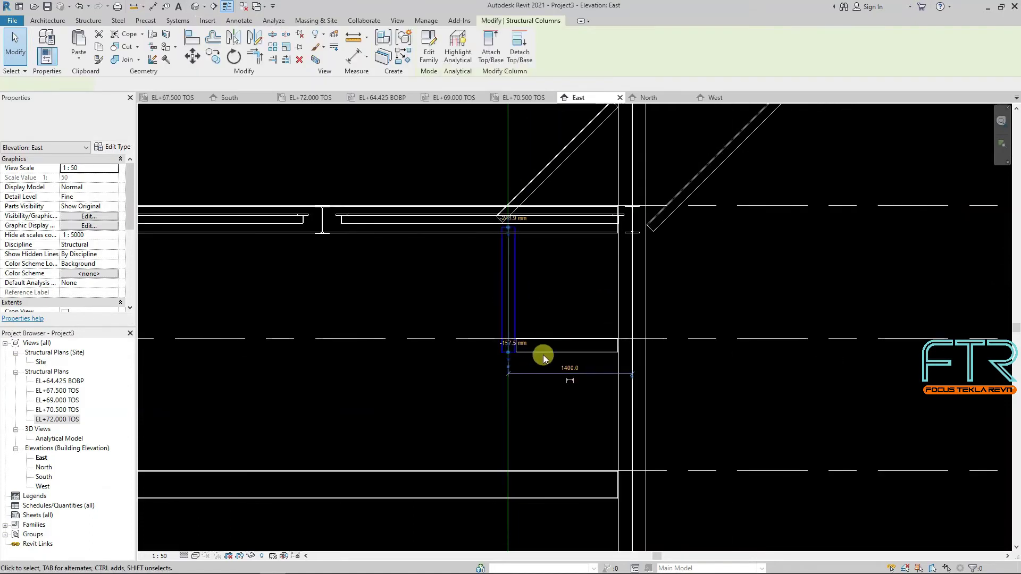
{"action": "left_click", "coordinate": [520, 277]}
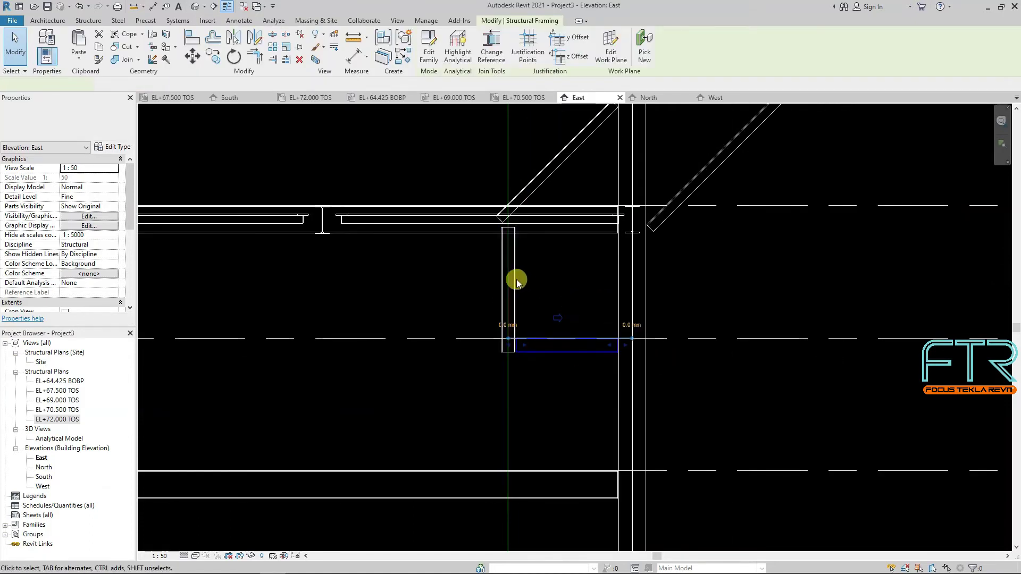
{"action": "left_click", "coordinate": [587, 278]}
{"action": "scroll", "coordinate": [588, 261], "scroll_direction": "up", "scroll_amount": 1}
{"action": "scroll", "coordinate": [586, 278], "scroll_direction": "down", "scroll_amount": 1}
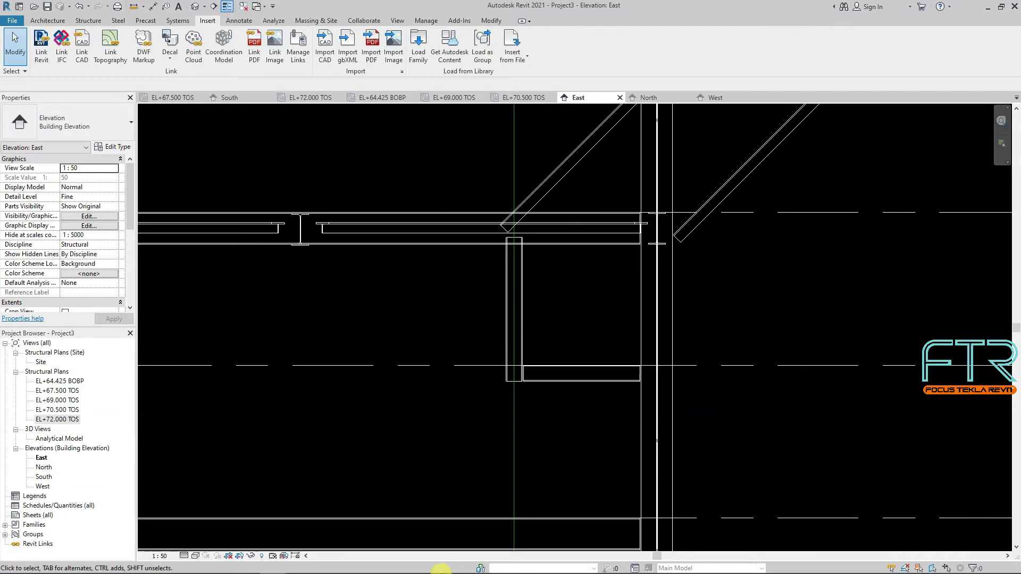
Bring up the PDF's clouded WT4x10.5 detail with its 1350 and 1400 dimensions.
{"action": "left_click", "coordinate": [299, 564]}
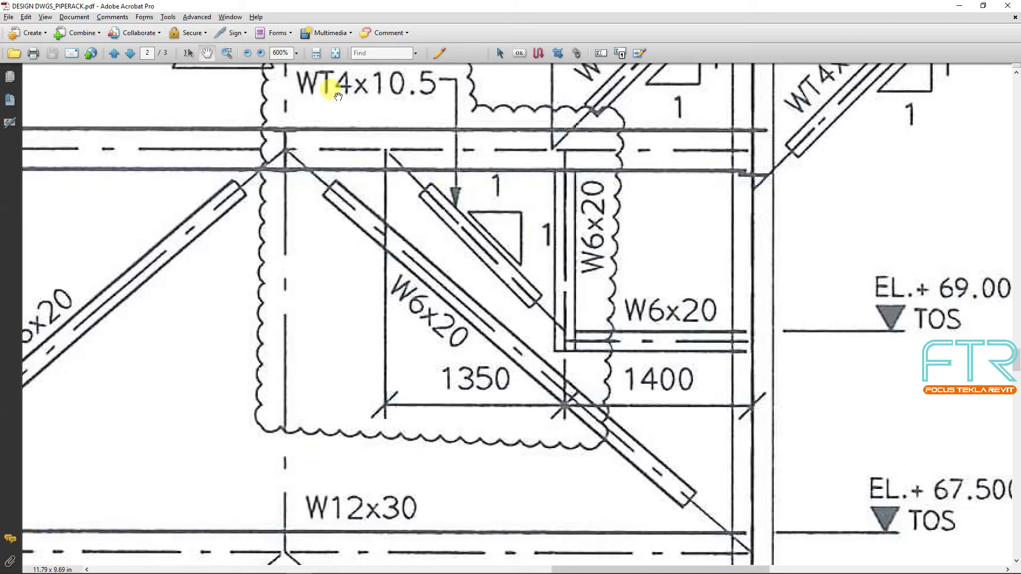
Back in Revit, draw a vertical model line offset 1350 from the grid line beside the short post.
{"action": "left_click", "coordinate": [956, 7]}
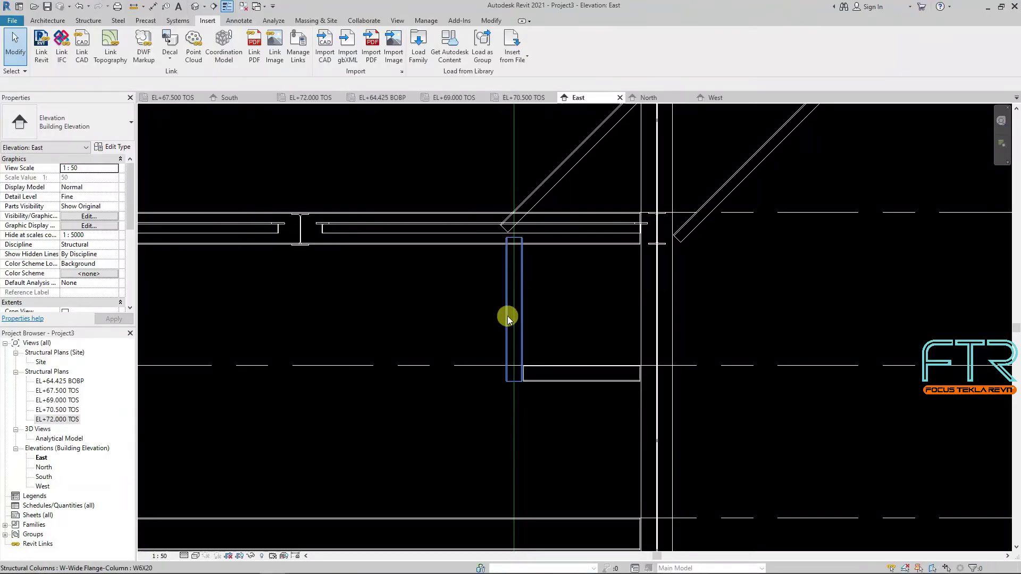
{"action": "key", "text": "l"}
{"action": "key", "text": "i"}
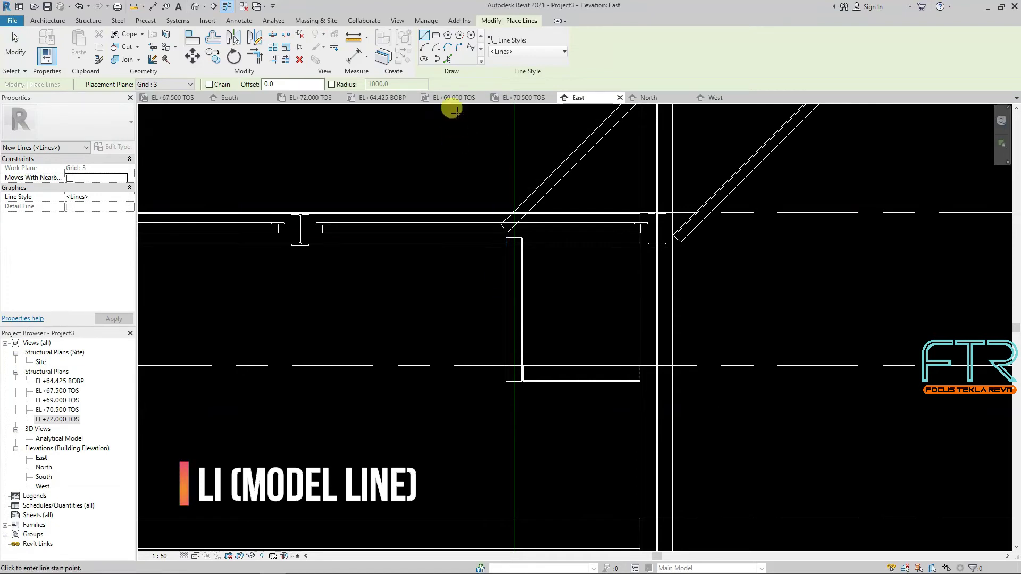
{"action": "left_click", "coordinate": [448, 59]}
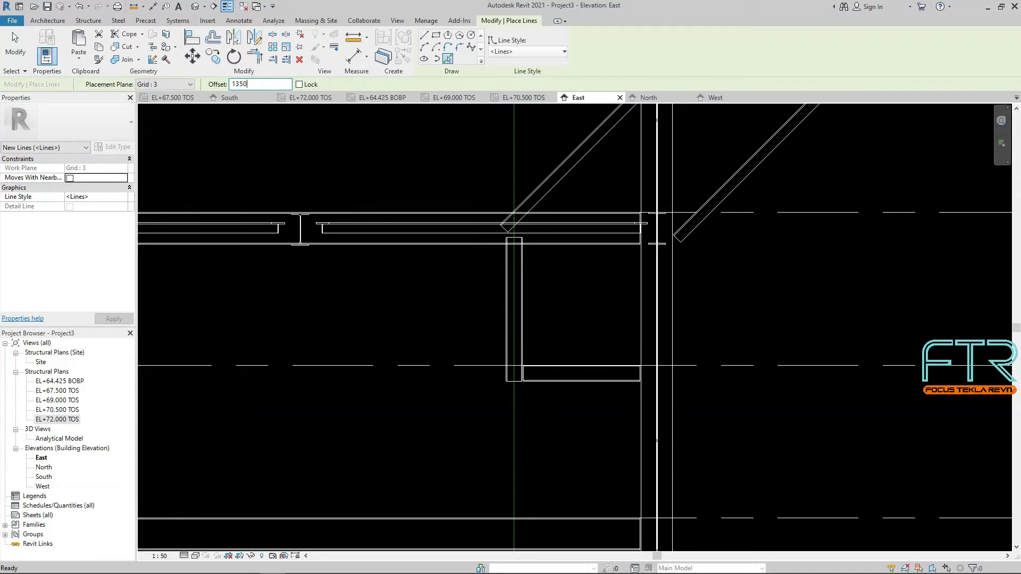
{"action": "left_click", "coordinate": [512, 141]}
{"action": "key", "text": "Escape"}
{"action": "key", "text": "Escape"}
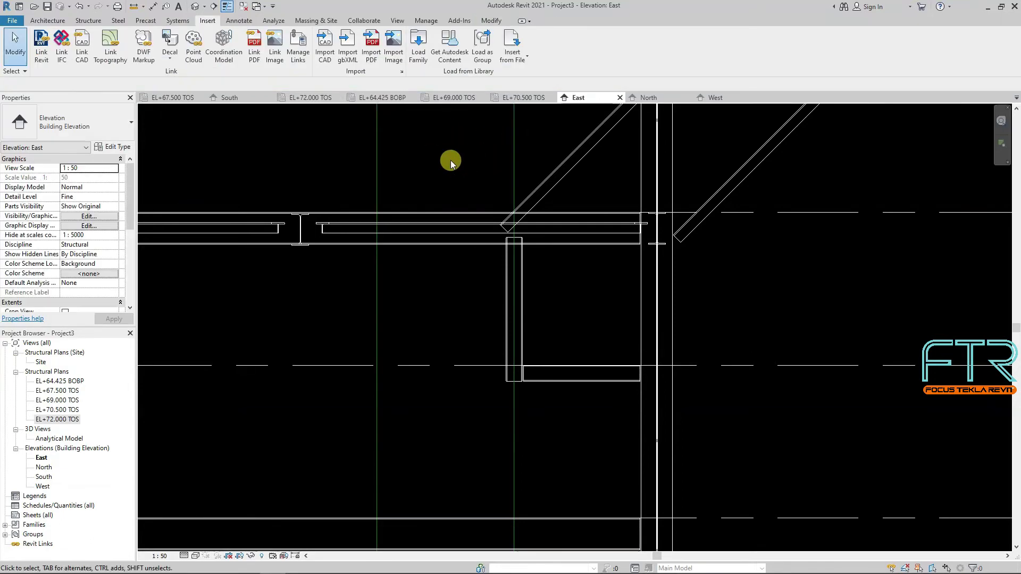
Draw a WT4X10.5 brace from the short post's base up to the reference line at the beam.
{"action": "key", "text": "b"}
{"action": "key", "text": "m"}
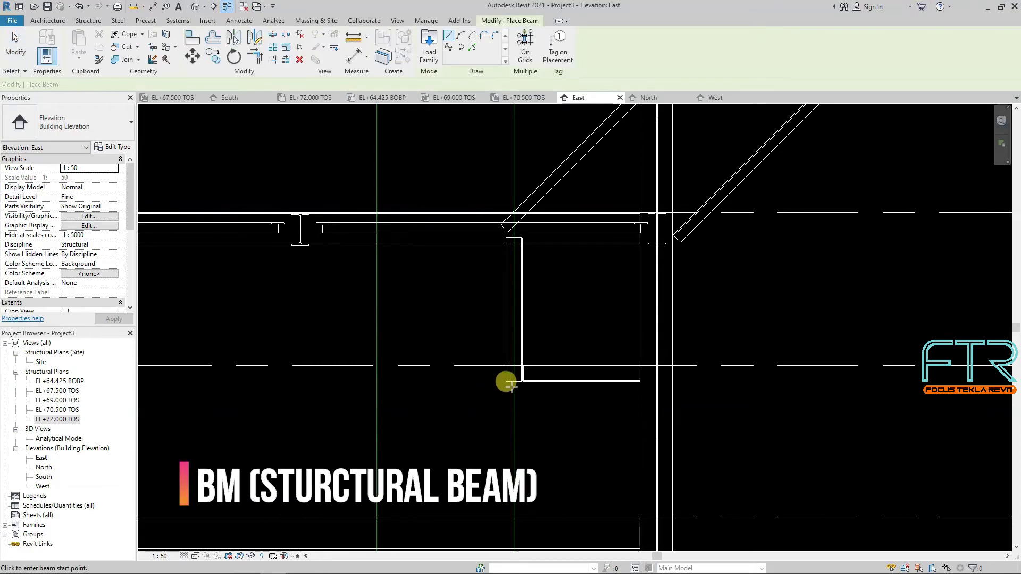
{"action": "left_click", "coordinate": [509, 372]}
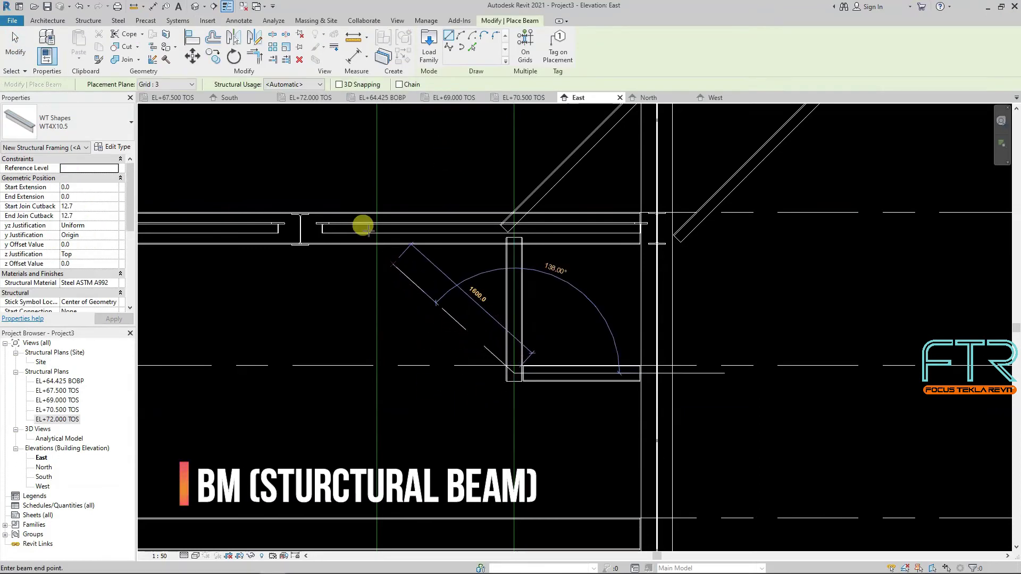
{"action": "scroll", "coordinate": [372, 223], "scroll_direction": "up", "scroll_amount": 4}
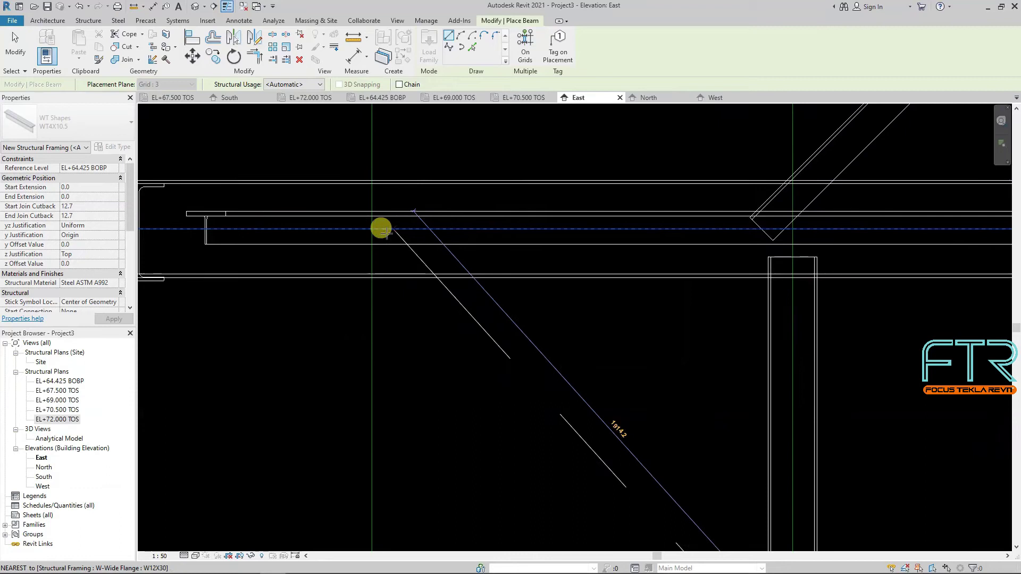
{"action": "left_click", "coordinate": [526, 230]}
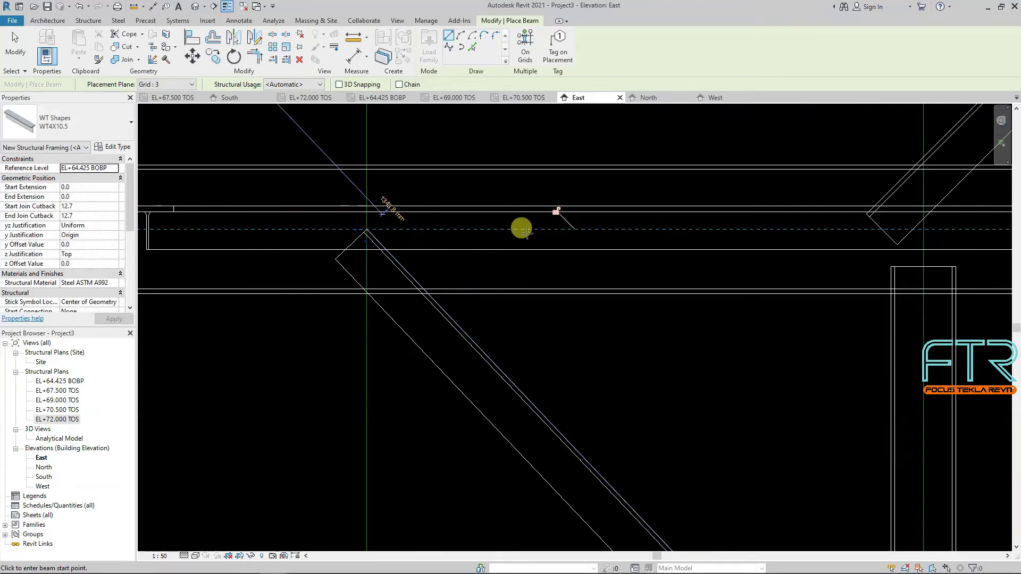
{"action": "scroll", "coordinate": [551, 356], "scroll_direction": "down", "scroll_amount": 3}
{"action": "key", "text": "Escape"}
{"action": "key", "text": "Escape"}
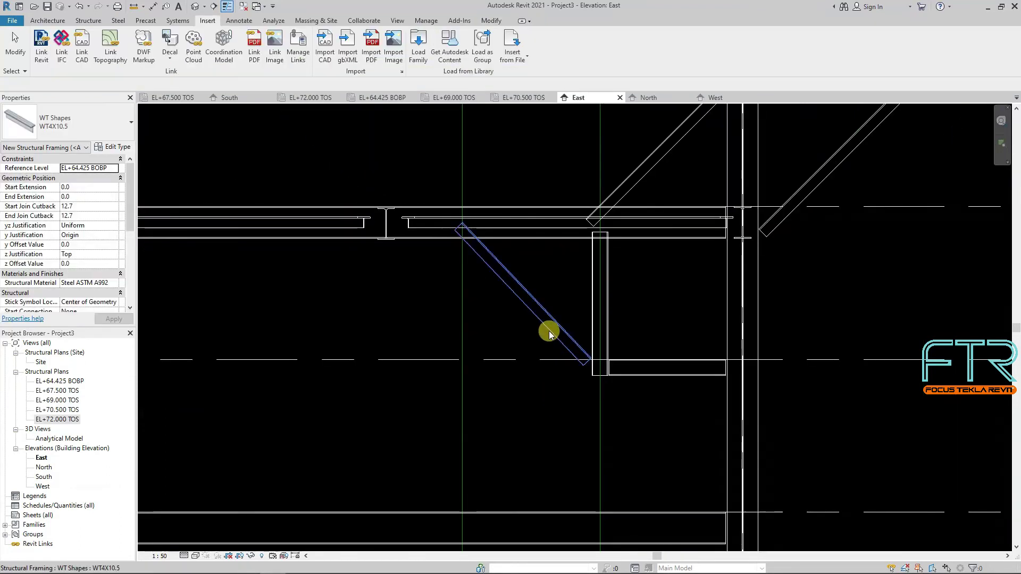
Set the brace's z Justification to Center, check its ends, and return to the PDF drawings.
{"action": "left_click", "coordinate": [541, 330]}
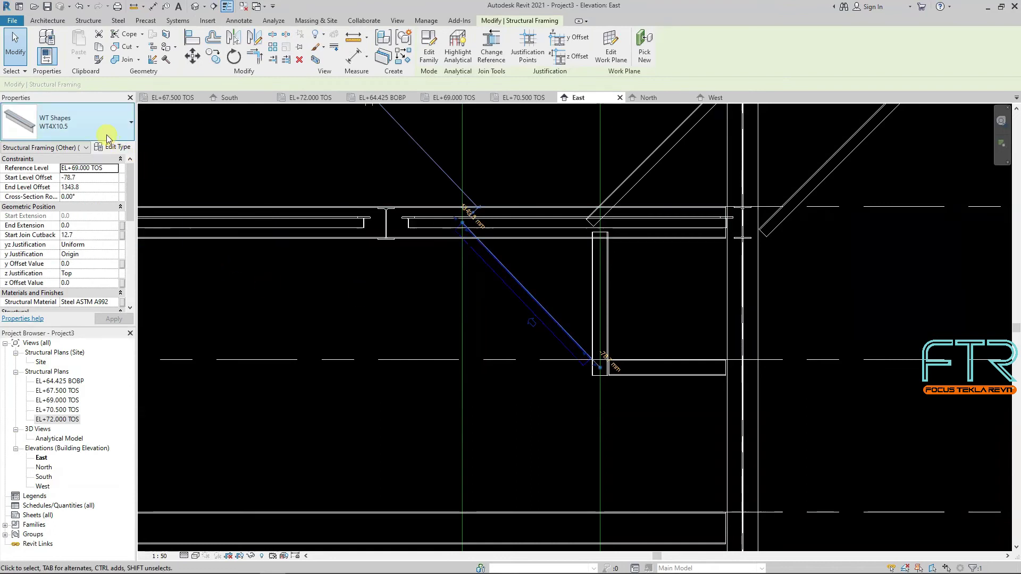
{"action": "left_click", "coordinate": [93, 274]}
{"action": "left_click", "coordinate": [116, 274]}
{"action": "left_click", "coordinate": [80, 299]}
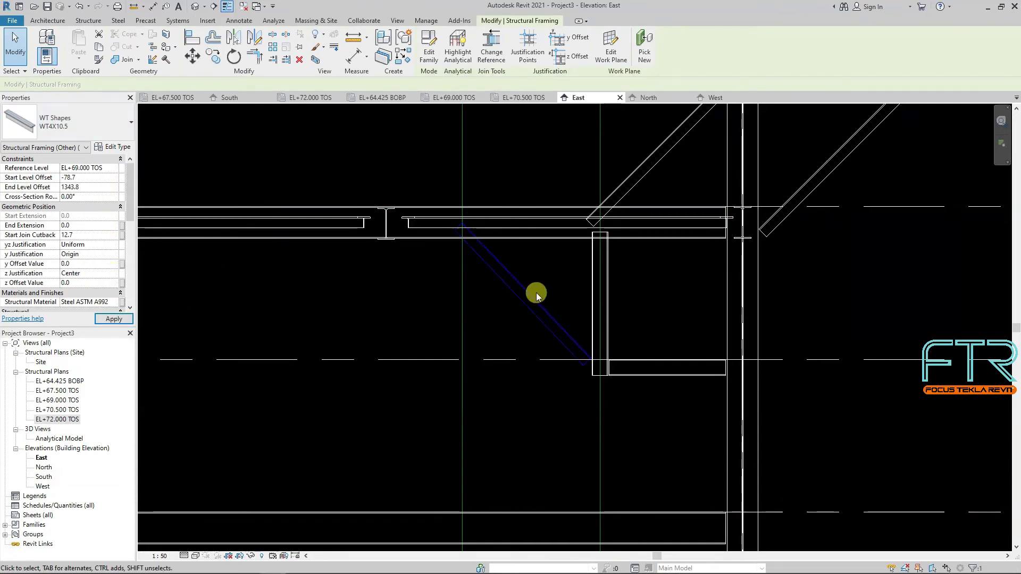
{"action": "left_click", "coordinate": [554, 267]}
{"action": "scroll", "coordinate": [575, 330], "scroll_direction": "up", "scroll_amount": 3}
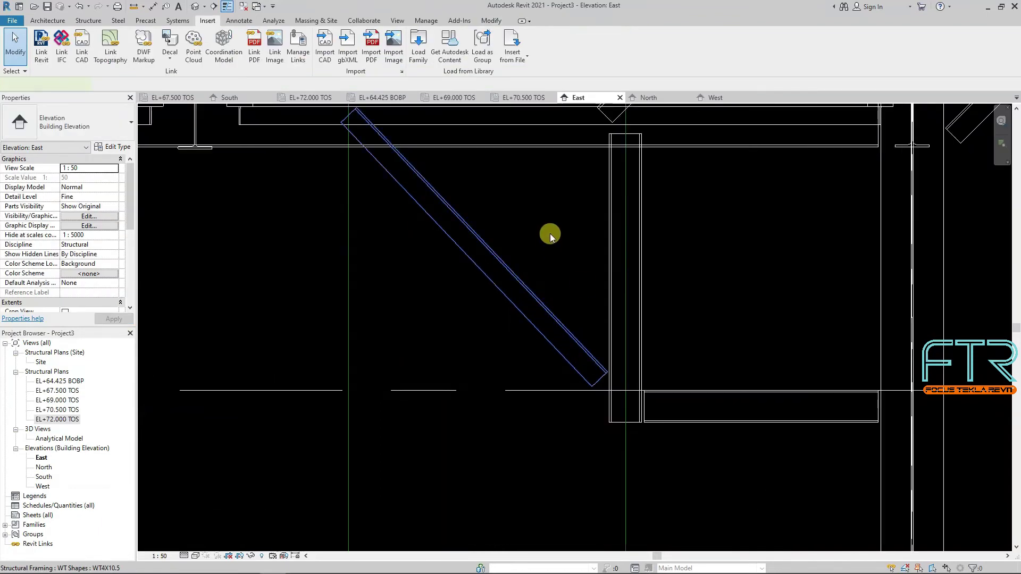
{"action": "left_click", "coordinate": [548, 323]}
{"action": "scroll", "coordinate": [556, 372], "scroll_direction": "down", "scroll_amount": 3}
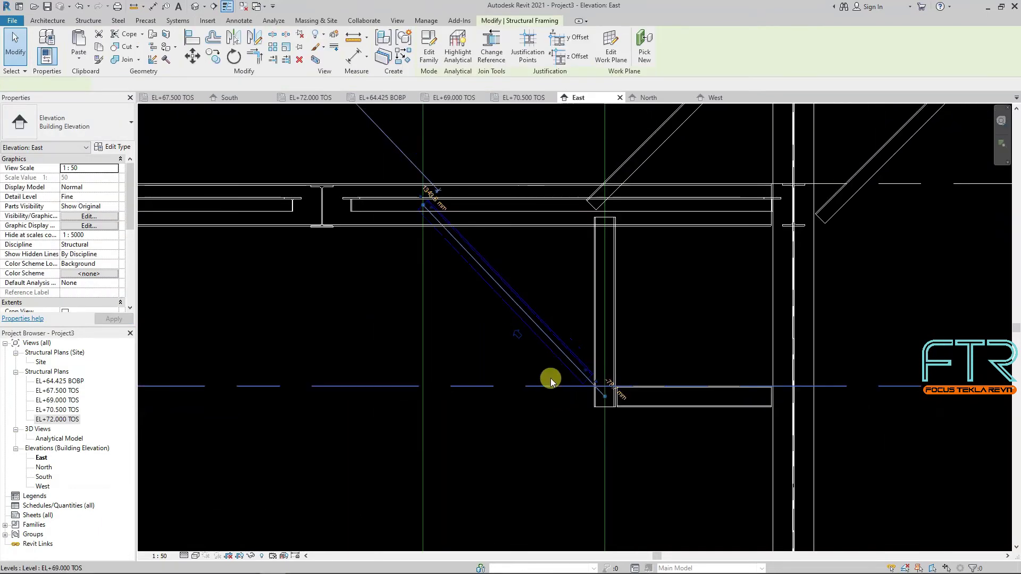
{"action": "left_click", "coordinate": [550, 294]}
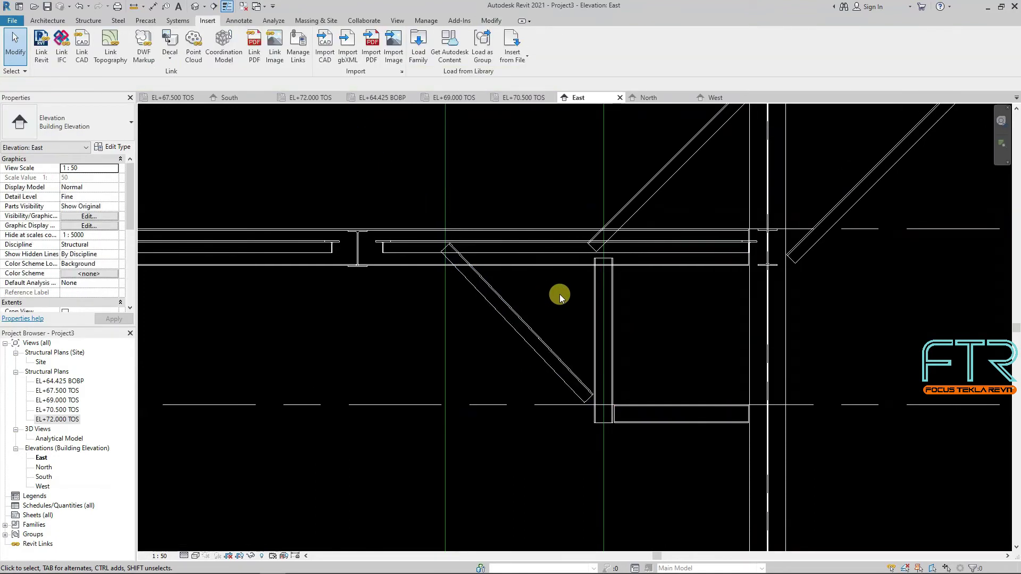
{"action": "left_click", "coordinate": [334, 563]}
Zoom the PDF out to 400% and then 200% to see the whole Grid-3 elevation.
{"action": "scroll", "coordinate": [550, 252], "scroll_direction": "down", "scroll_amount": 1, "text": "ctrl"}
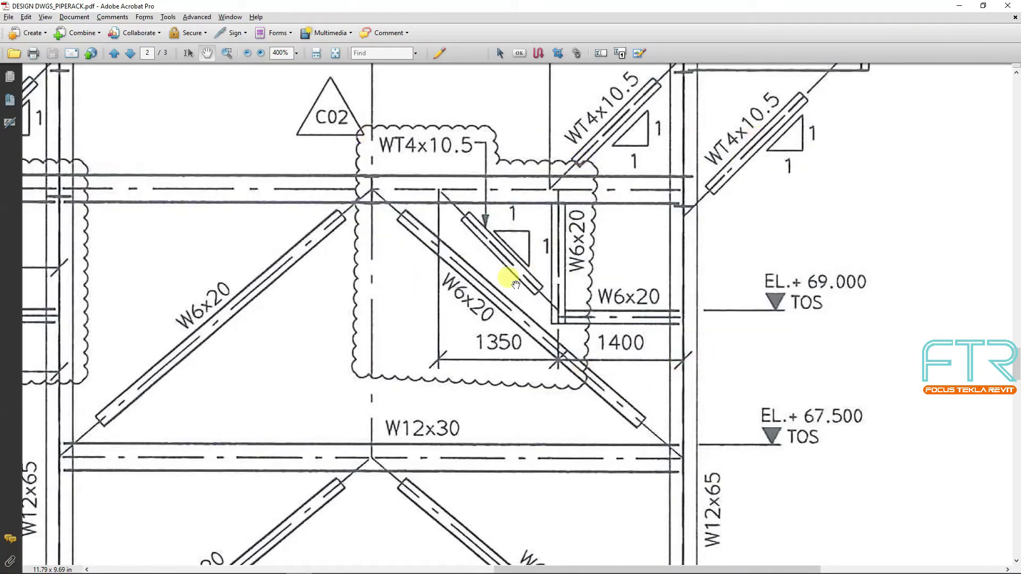
{"action": "scroll", "coordinate": [497, 250], "scroll_direction": "down", "scroll_amount": 2, "text": "ctrl"}
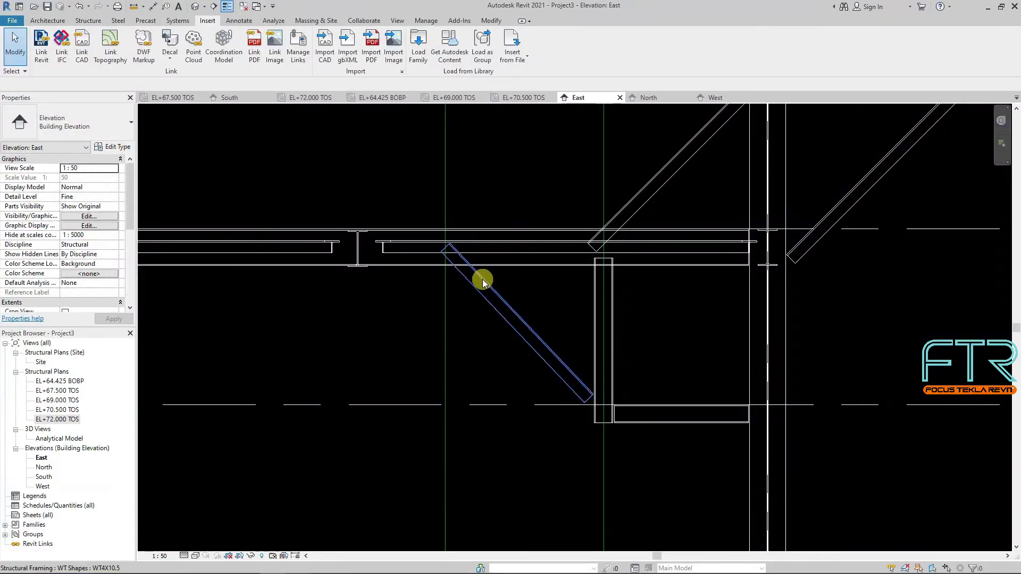
Add a vertical model line offset 3500 from grid D, midway between grids C and D.
{"action": "scroll", "coordinate": [483, 279], "scroll_direction": "down", "scroll_amount": 5}
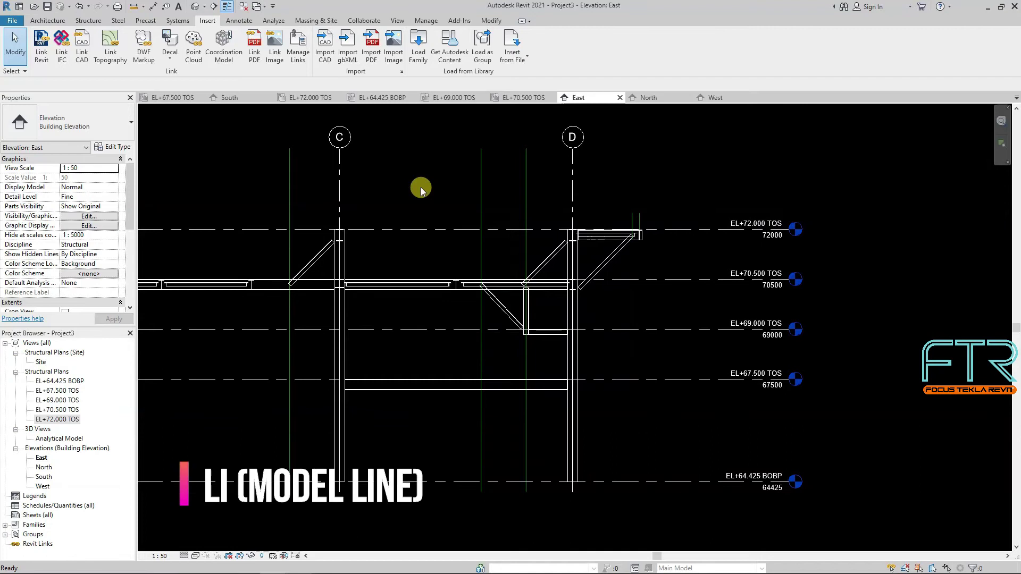
{"action": "key", "text": "l"}
{"action": "key", "text": "i"}
{"action": "left_click", "coordinate": [448, 59]}
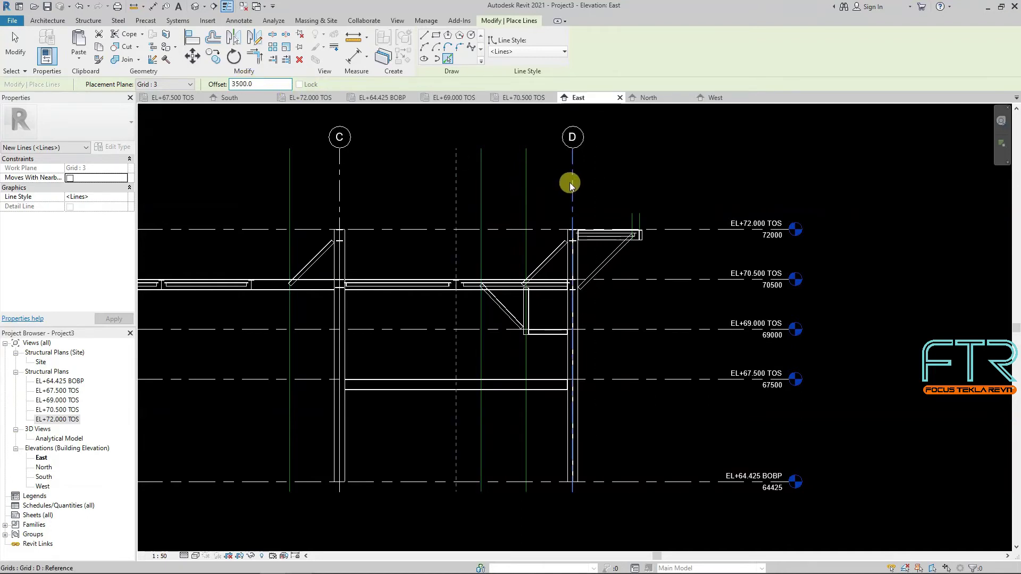
{"action": "key", "text": "Escape"}
{"action": "scroll", "coordinate": [413, 448], "scroll_direction": "up", "scroll_amount": 1}
{"action": "key", "text": "Escape"}
{"action": "scroll", "coordinate": [413, 448], "scroll_direction": "up", "scroll_amount": 1}
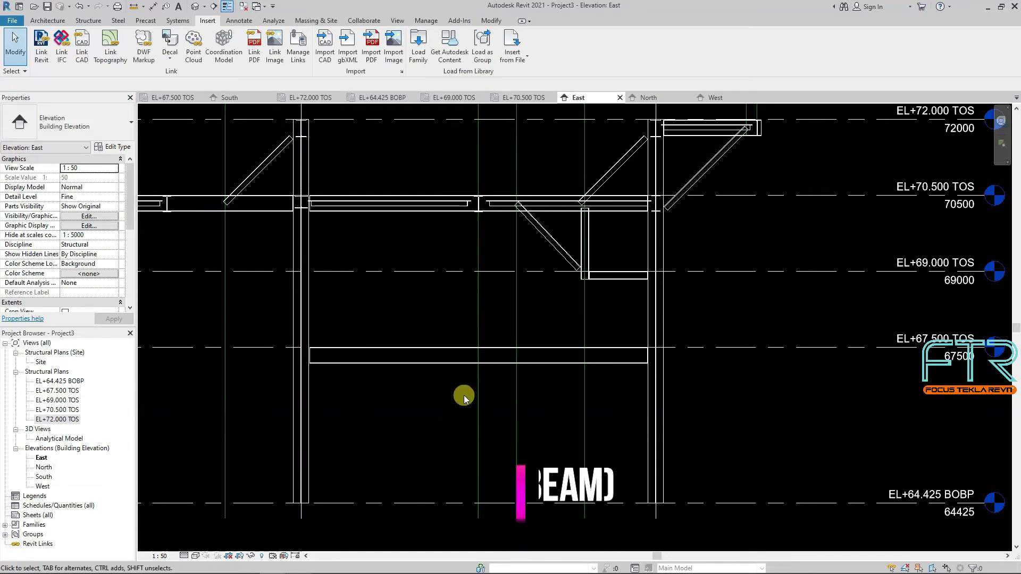
Draw a brace from the left column base up to the EL+67.500 beam's midpoint.
{"action": "key", "text": "b"}
{"action": "key", "text": "m"}
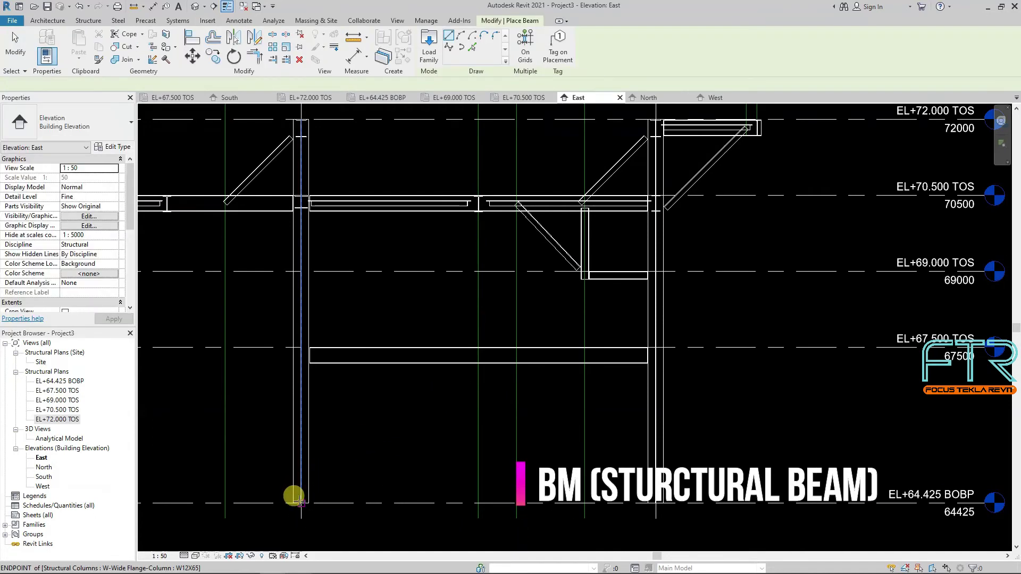
{"action": "scroll", "coordinate": [295, 497], "scroll_direction": "up", "scroll_amount": 3}
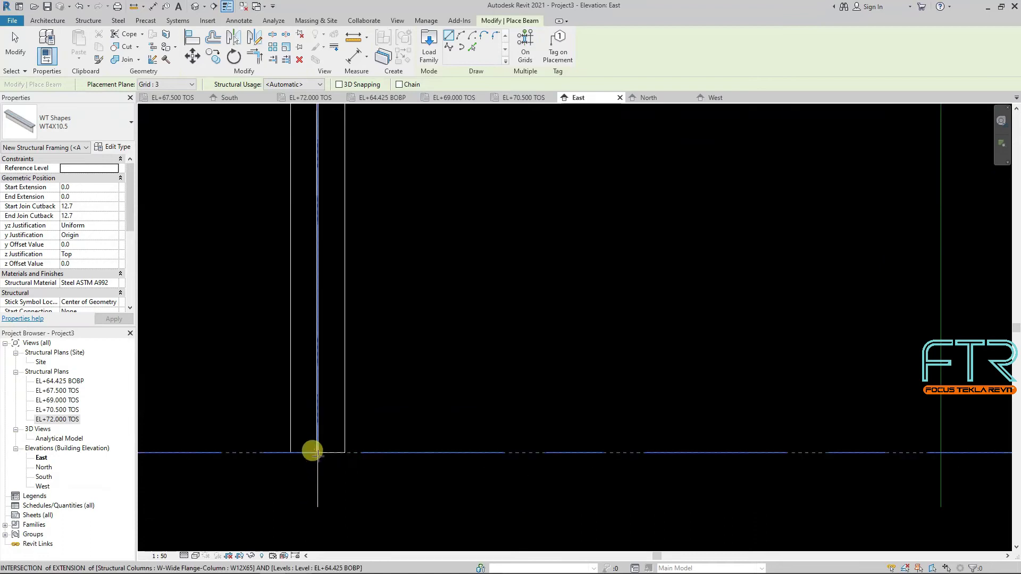
{"action": "left_click", "coordinate": [317, 453]}
{"action": "scroll", "coordinate": [230, 481], "scroll_direction": "down", "scroll_amount": 3}
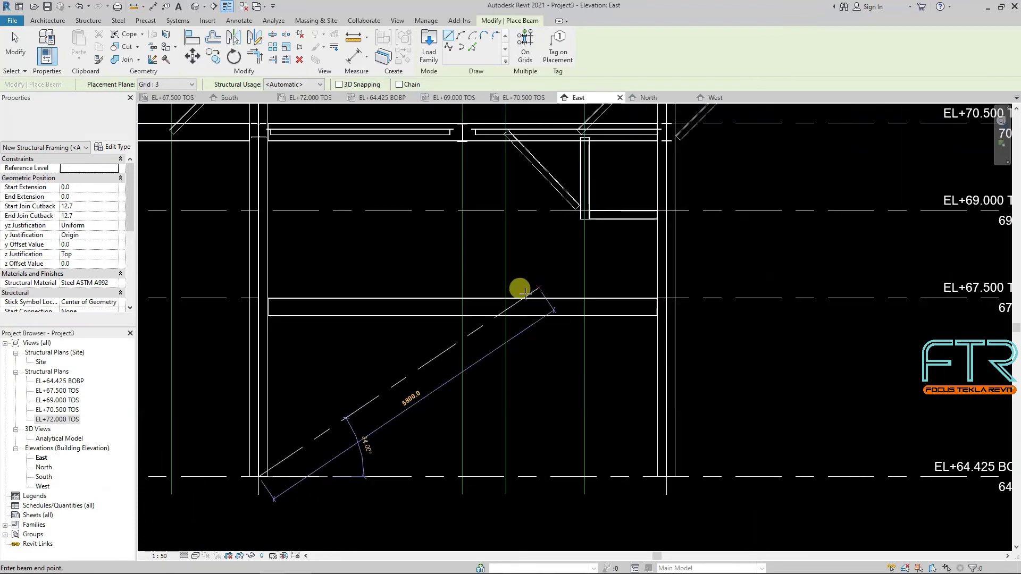
{"action": "left_click", "coordinate": [481, 357]}
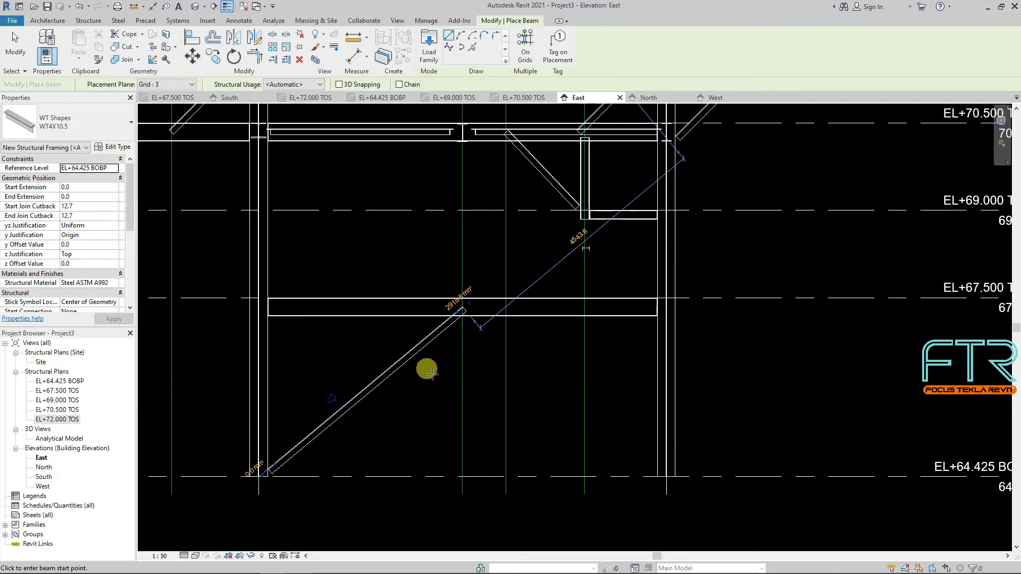
{"action": "key", "text": "Escape"}
{"action": "key", "text": "Escape"}
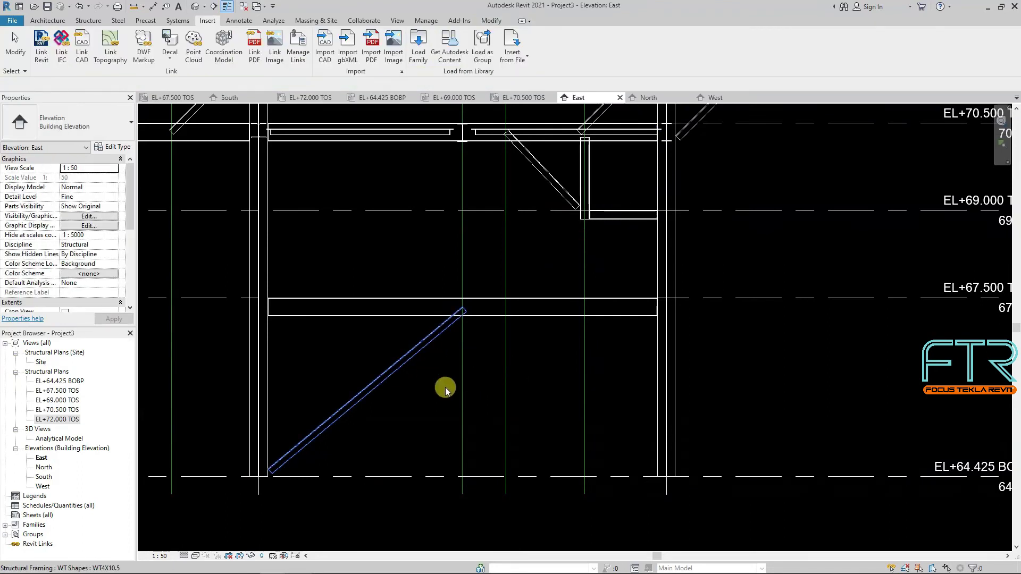
Make the brace a W6X20 with z Justification set to Center.
{"action": "left_click", "coordinate": [404, 360]}
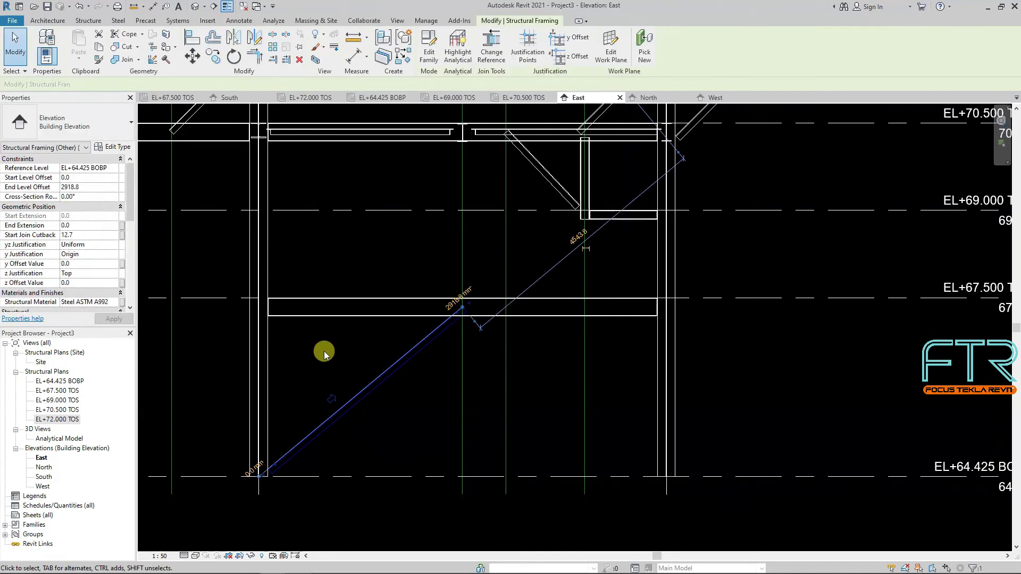
{"action": "left_click", "coordinate": [101, 275]}
{"action": "left_click", "coordinate": [72, 299]}
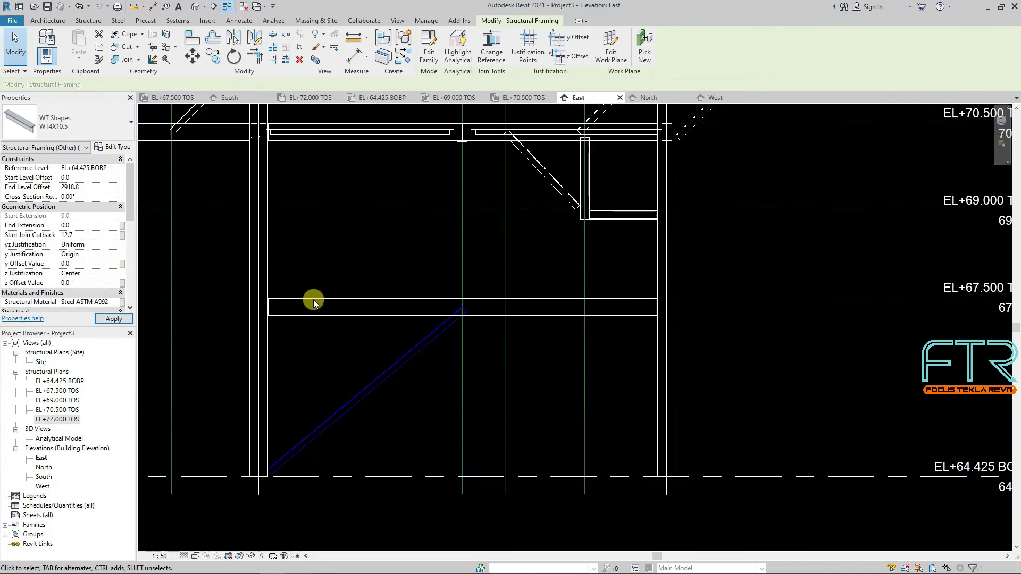
{"action": "left_click", "coordinate": [105, 132]}
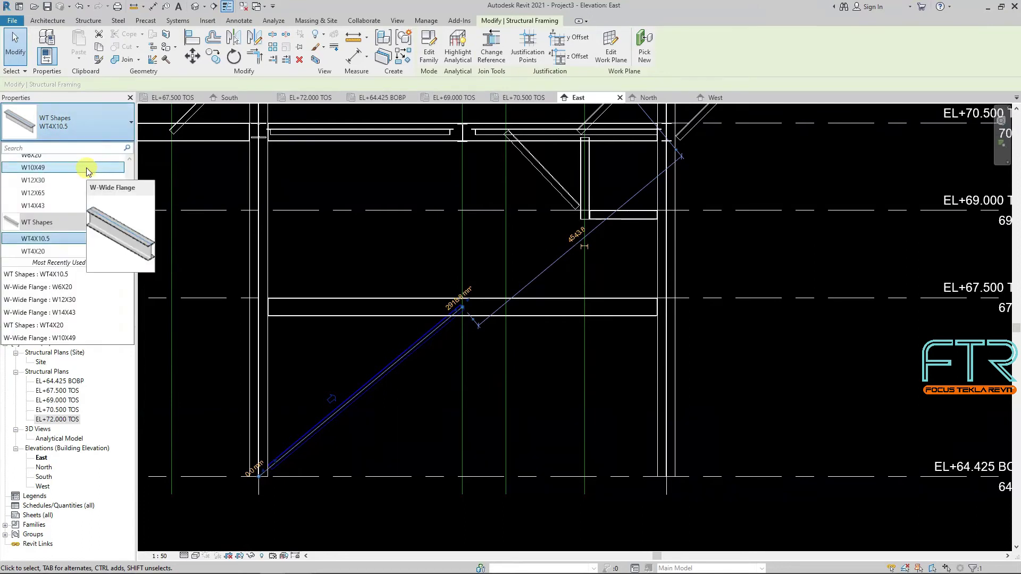
{"action": "scroll", "coordinate": [77, 186], "scroll_direction": "up", "scroll_amount": 1}
{"action": "left_click", "coordinate": [77, 186]}
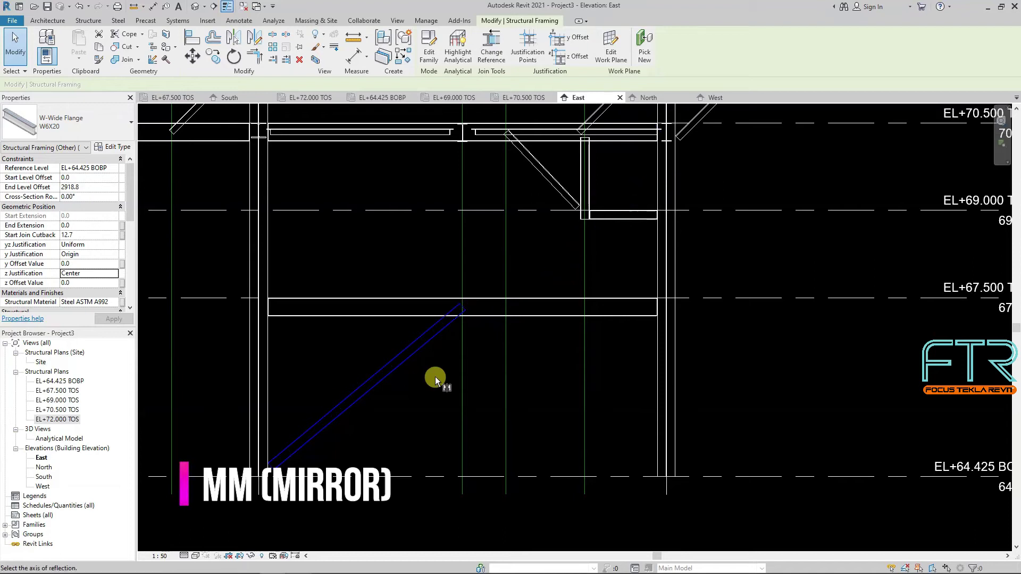
Mirror the brace about the midpoint line to form the chevron.
{"action": "key", "text": "m"}
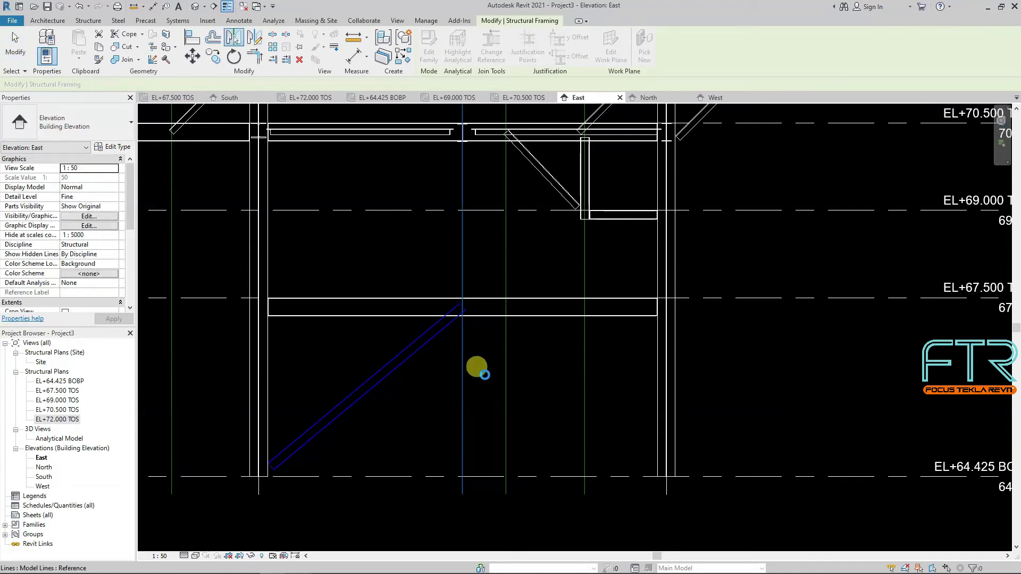
{"action": "left_click", "coordinate": [477, 368]}
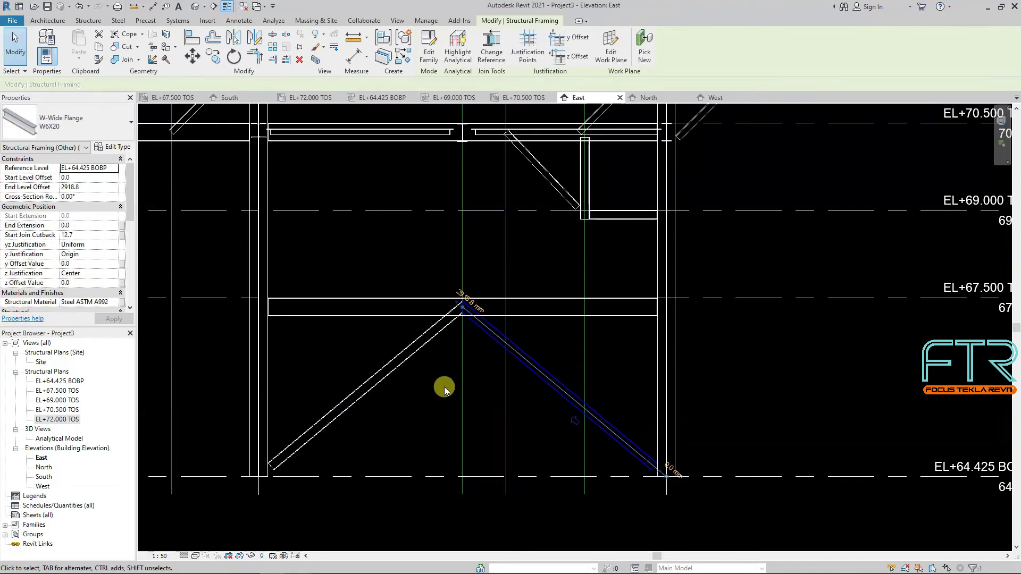
{"action": "left_click", "coordinate": [419, 397]}
{"action": "scroll", "coordinate": [446, 399], "scroll_direction": "down", "scroll_amount": 3}
{"action": "scroll", "coordinate": [445, 262], "scroll_direction": "up", "scroll_amount": 3}
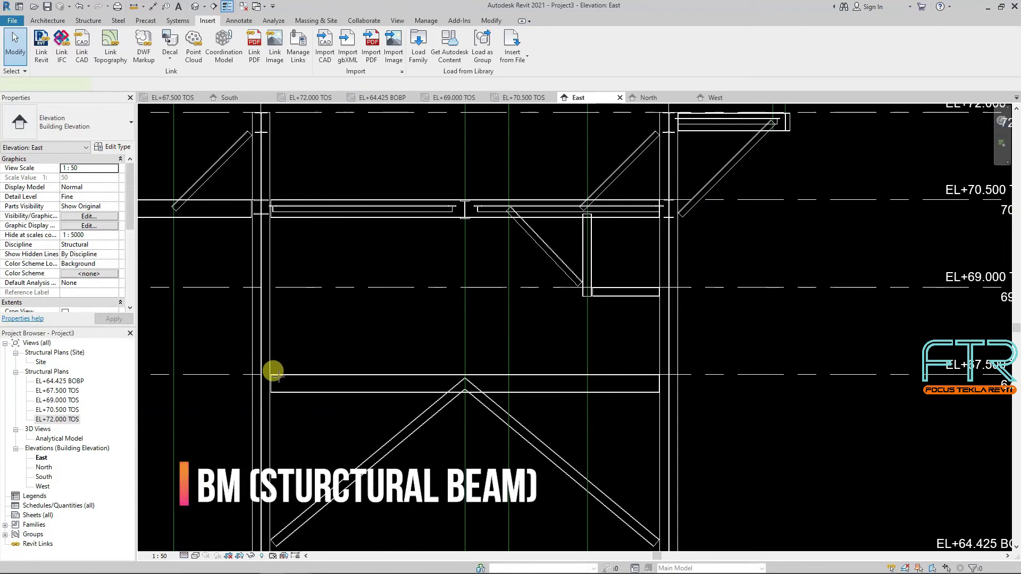
Draw a diagonal brace from the column–beam intersection up to the EL+70.500 beam's midpoint.
{"action": "key", "text": "m"}
{"action": "left_click", "coordinate": [257, 382]}
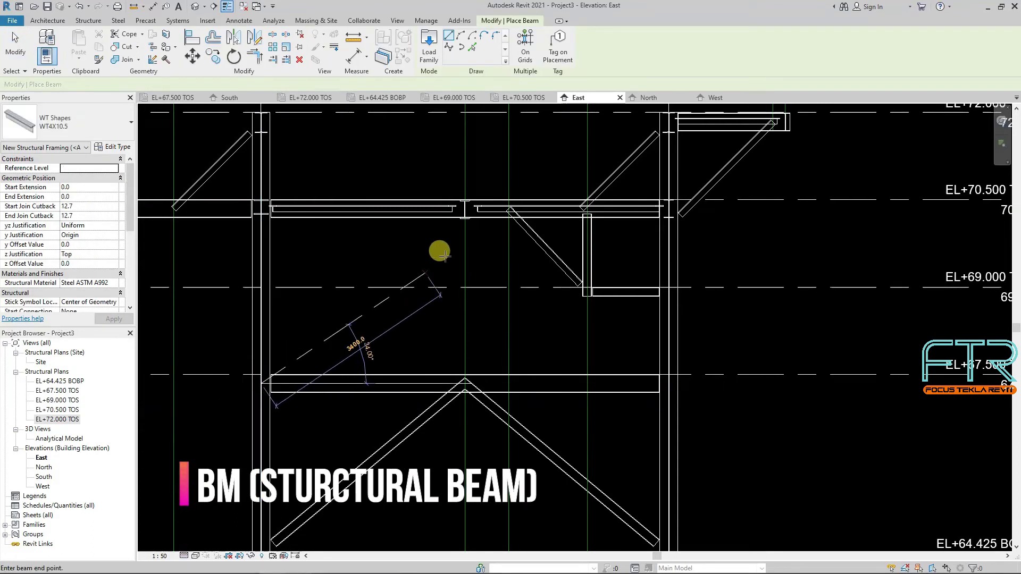
{"action": "scroll", "coordinate": [456, 204], "scroll_direction": "up", "scroll_amount": 2}
{"action": "left_click", "coordinate": [499, 245]}
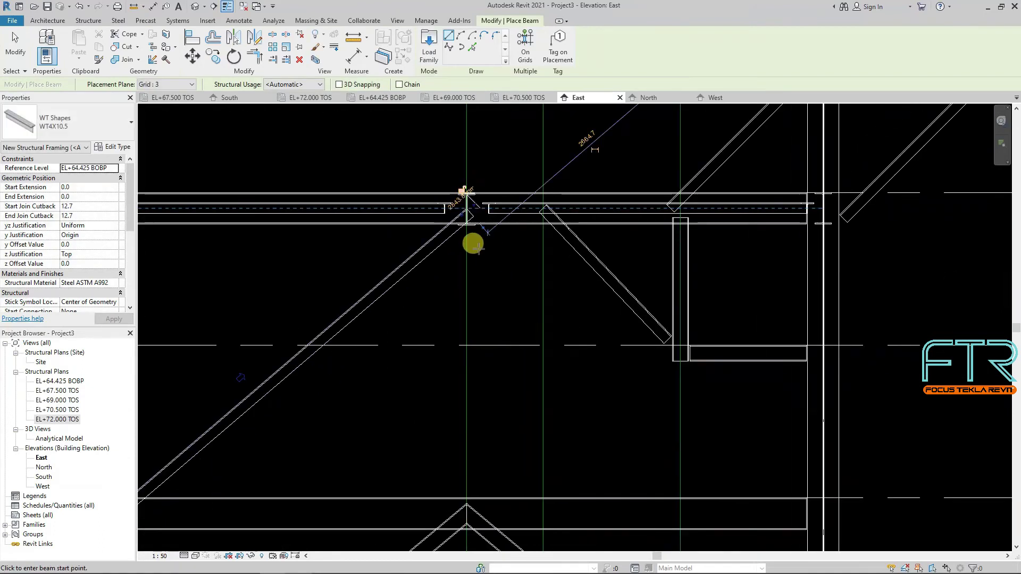
{"action": "scroll", "coordinate": [458, 255], "scroll_direction": "down", "scroll_amount": 3}
{"action": "key", "text": "Escape"}
{"action": "key", "text": "Escape"}
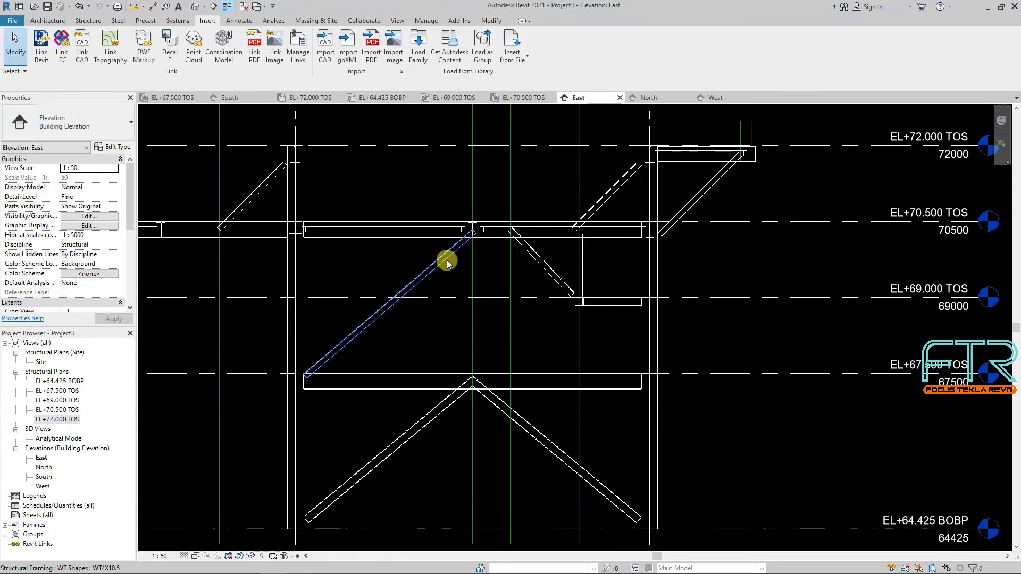
Change the brace to W6X20 with Center z Justification.
{"action": "left_click", "coordinate": [479, 277]}
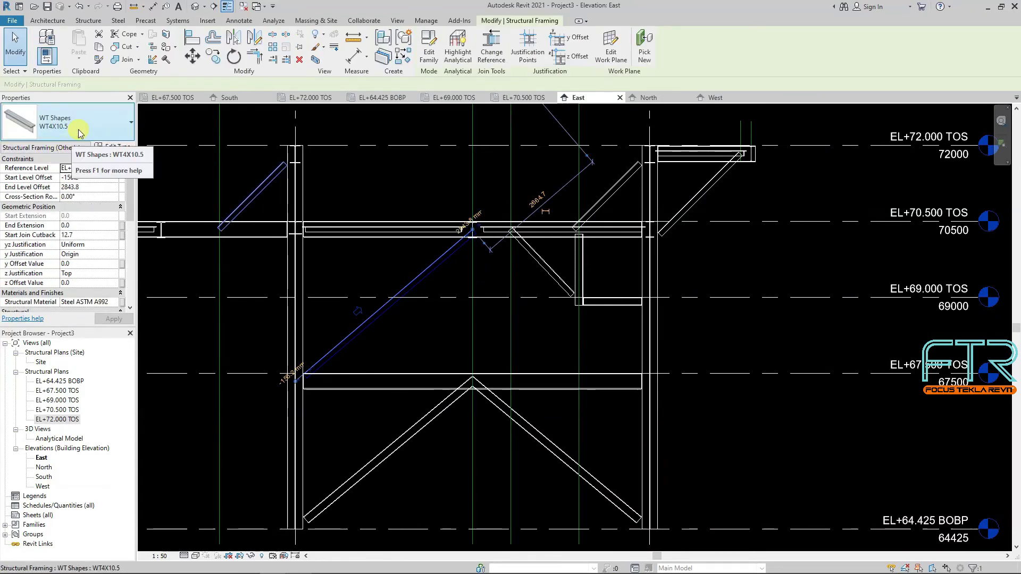
{"action": "left_click", "coordinate": [80, 133]}
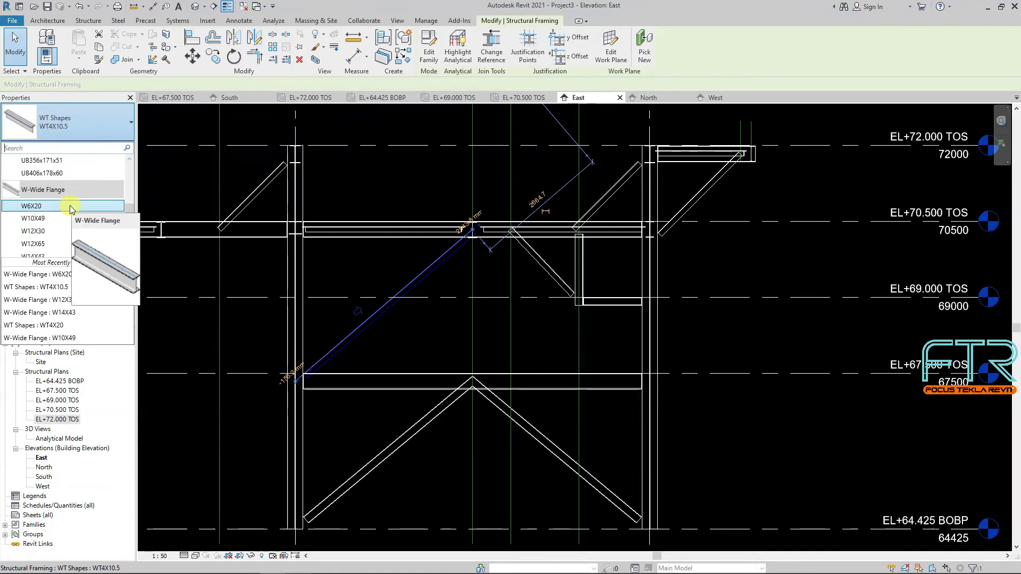
{"action": "left_click", "coordinate": [69, 207]}
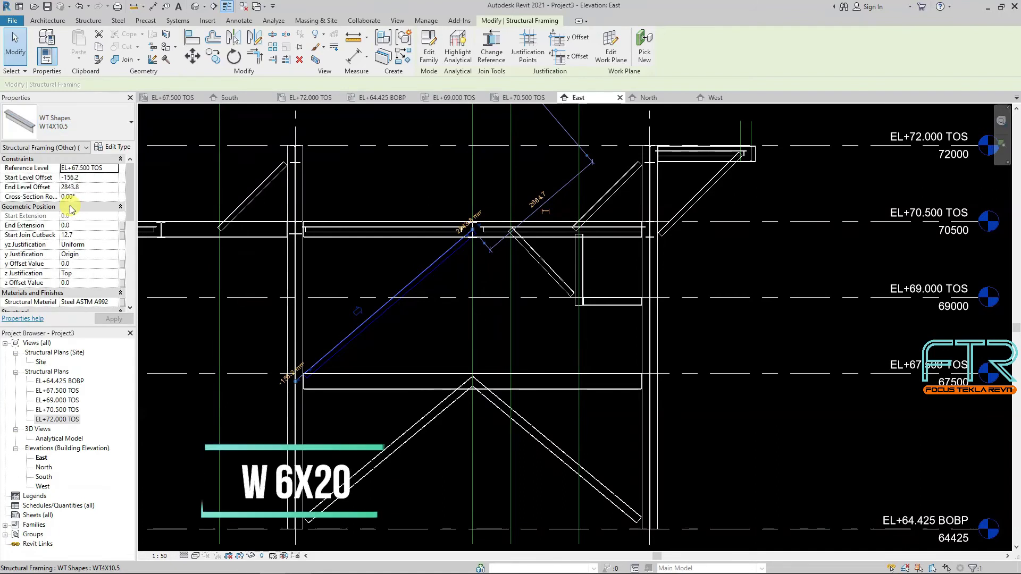
{"action": "left_click", "coordinate": [87, 273]}
{"action": "left_click", "coordinate": [114, 273]}
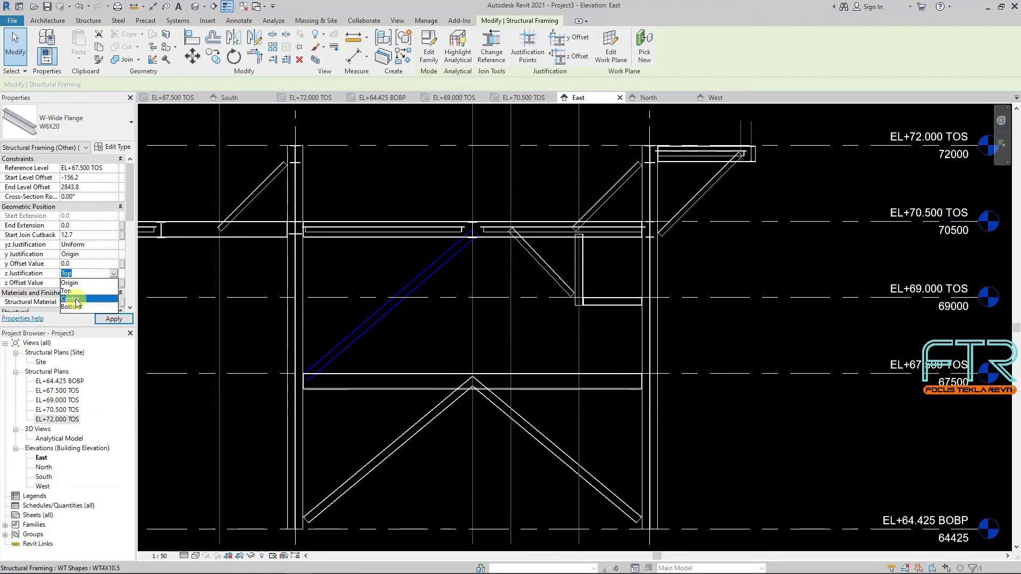
{"action": "left_click", "coordinate": [76, 302]}
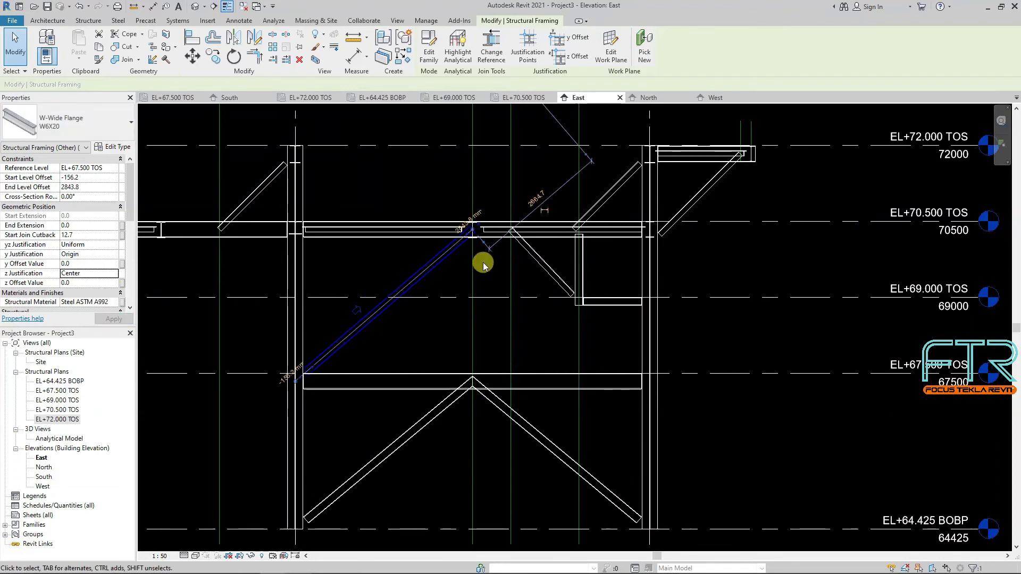
Mirror a copy of the brace across the grid to complete the inverted V.
{"action": "key", "text": "m"}
{"action": "key", "text": "m"}
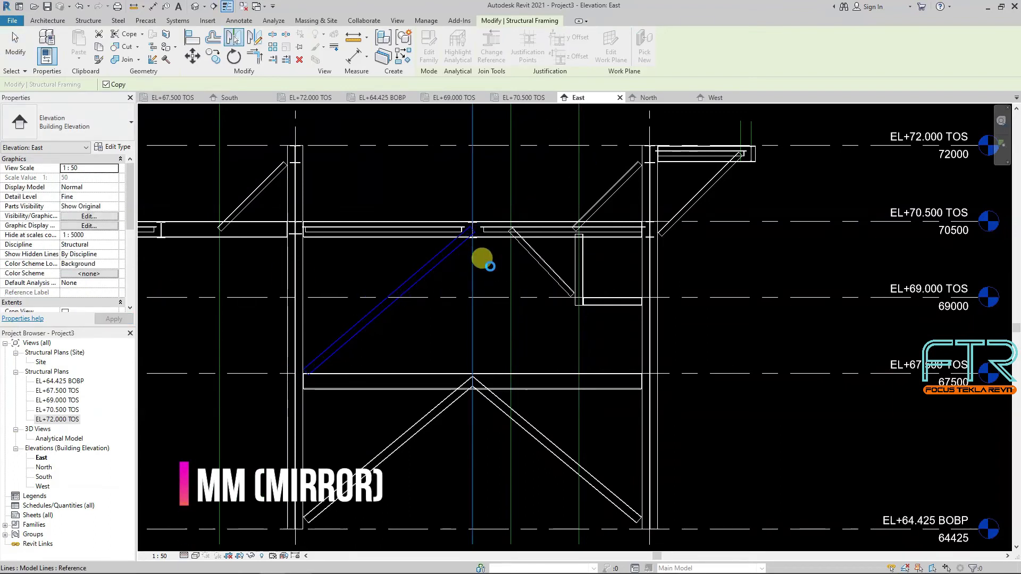
{"action": "left_click", "coordinate": [489, 267]}
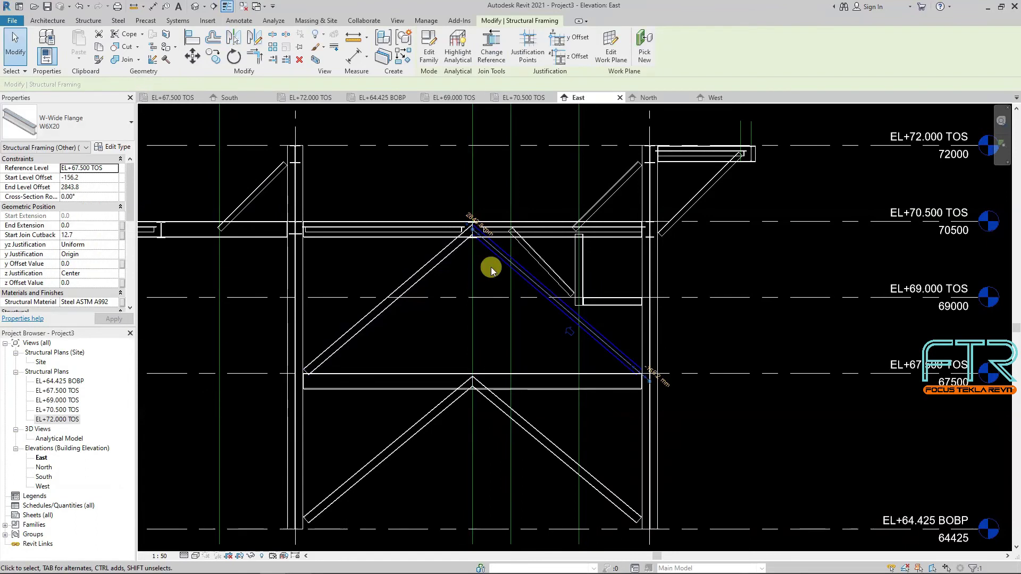
{"action": "left_click", "coordinate": [488, 266]}
{"action": "scroll", "coordinate": [488, 260], "scroll_direction": "down", "scroll_amount": 2}
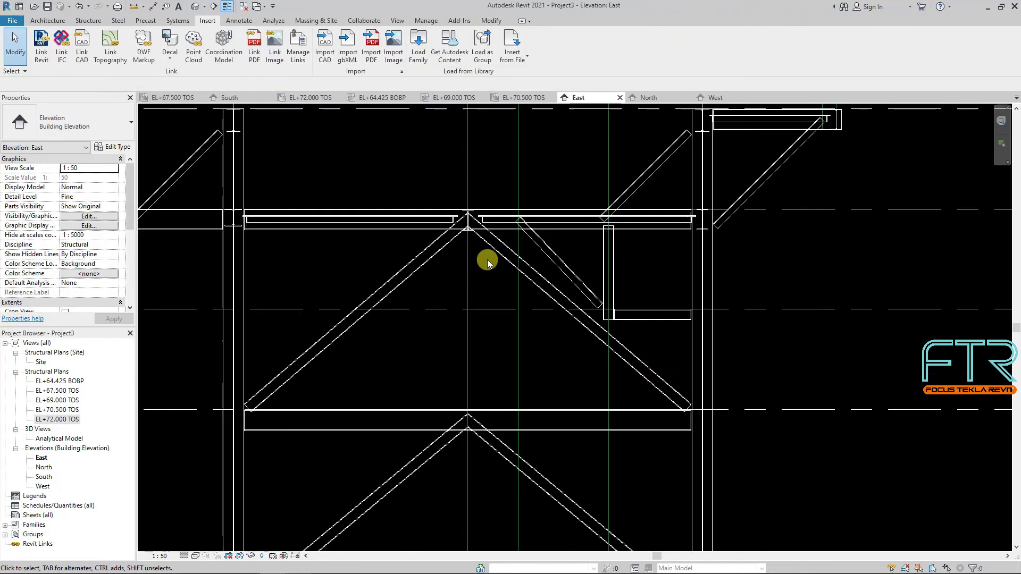
{"action": "scroll", "coordinate": [487, 259], "scroll_direction": "down", "scroll_amount": 2}
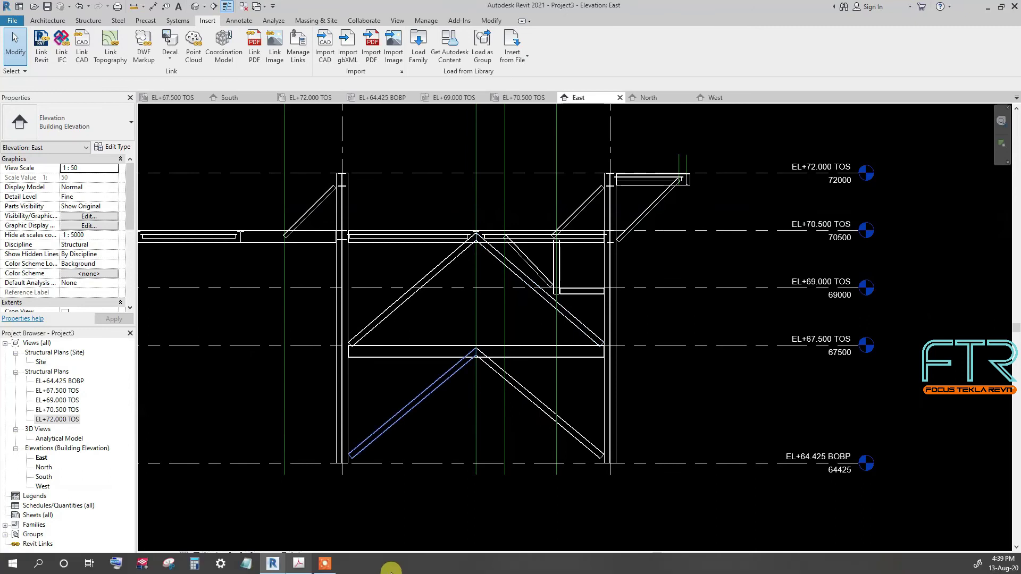
{"action": "left_click", "coordinate": [287, 564]}
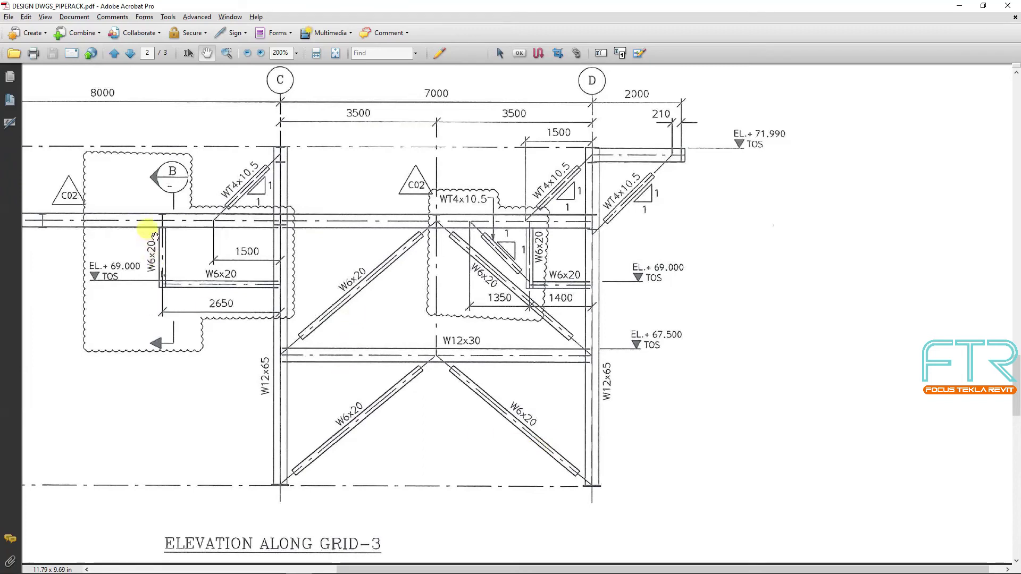
Zoom the Grid-3 elevation to read the W6x20 post and its 2650 dimension near EL.+69.000.
{"action": "scroll", "coordinate": [142, 208], "scroll_direction": "up", "scroll_amount": 2, "text": "ctrl"}
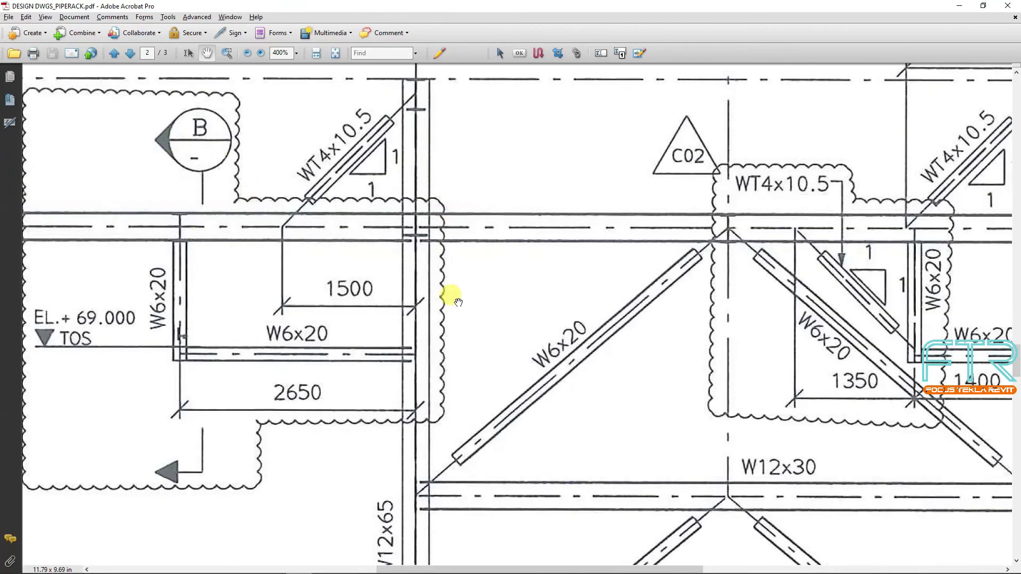
{"action": "scroll", "coordinate": [459, 302], "scroll_direction": "down", "scroll_amount": 1, "text": "ctrl"}
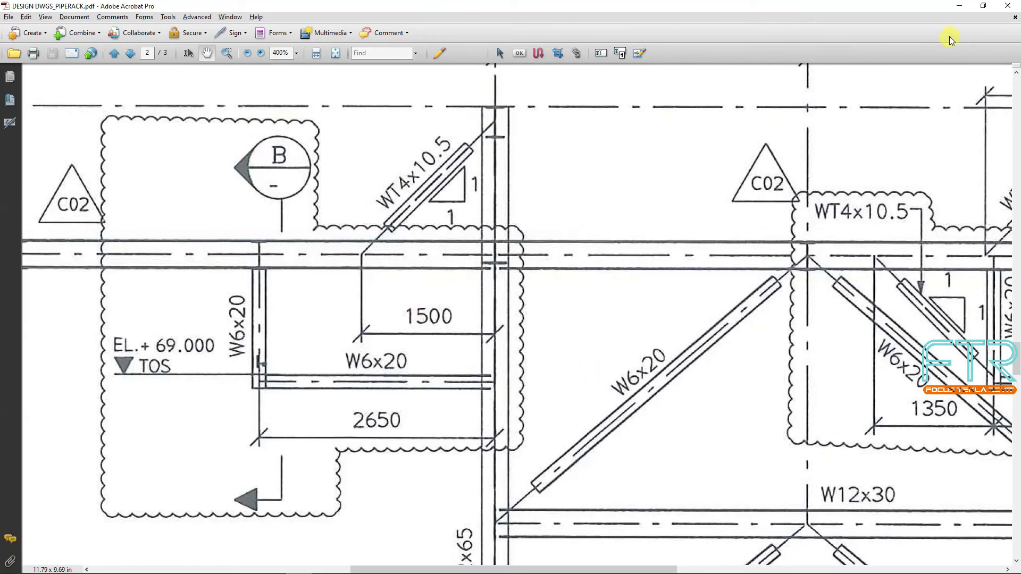
{"action": "left_click", "coordinate": [962, 9]}
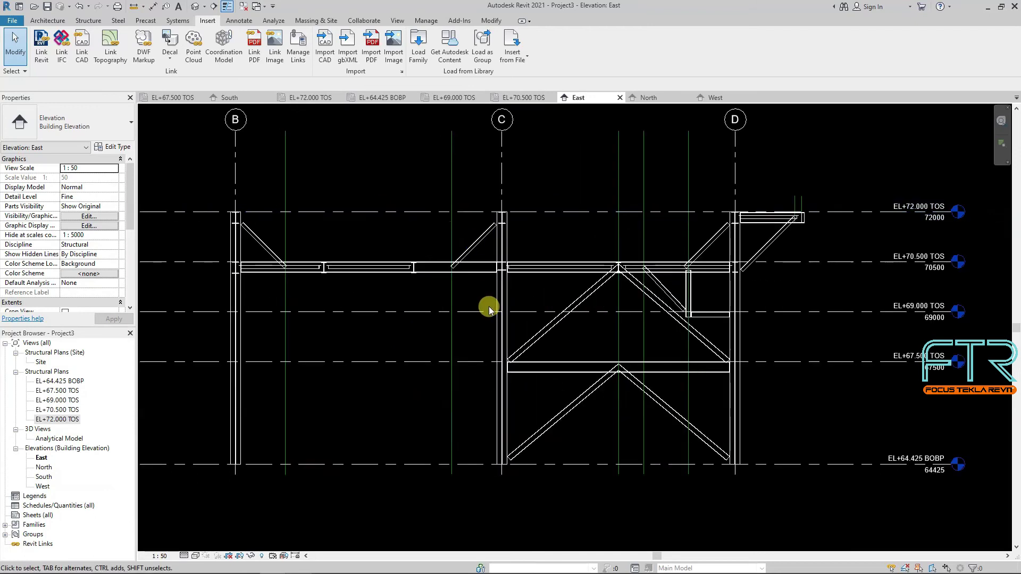
Draw a vertical model line offset 2650 from grid C toward grid B.
{"action": "scroll", "coordinate": [489, 309], "scroll_direction": "up", "scroll_amount": 1}
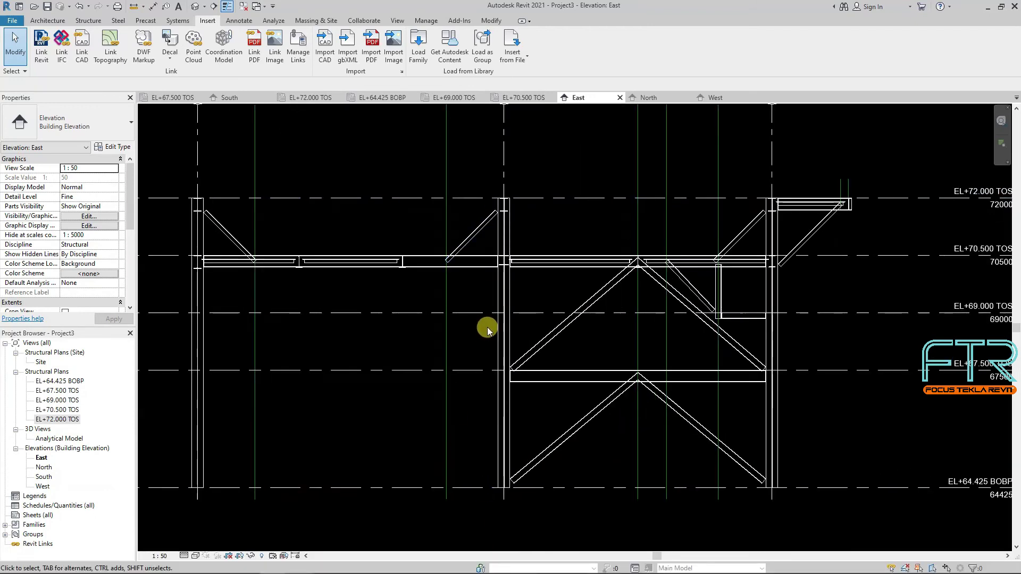
{"action": "scroll", "coordinate": [494, 313], "scroll_direction": "down", "scroll_amount": 1}
{"action": "scroll", "coordinate": [505, 171], "scroll_direction": "down", "scroll_amount": 1}
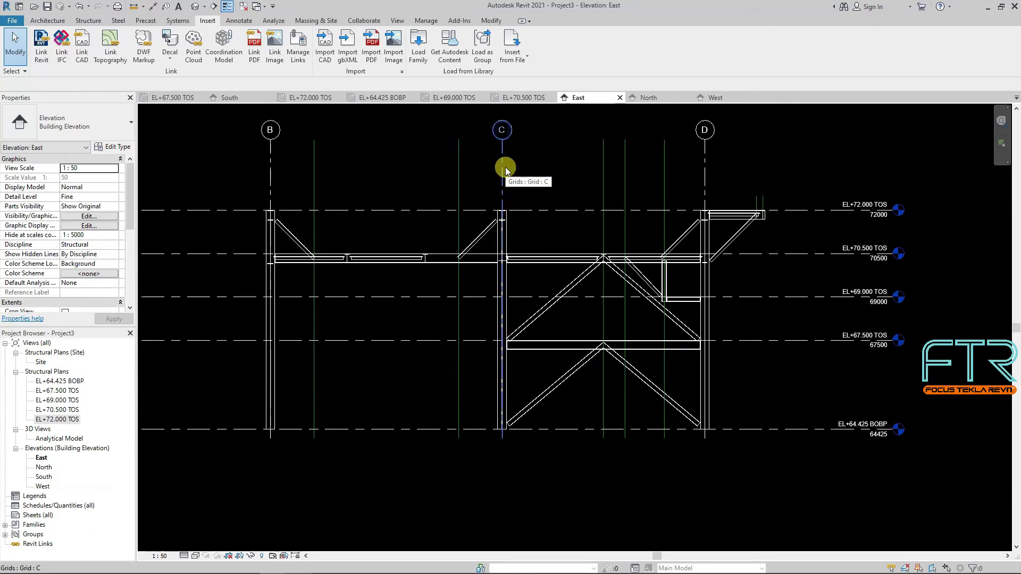
{"action": "key", "text": "l"}
{"action": "key", "text": "i"}
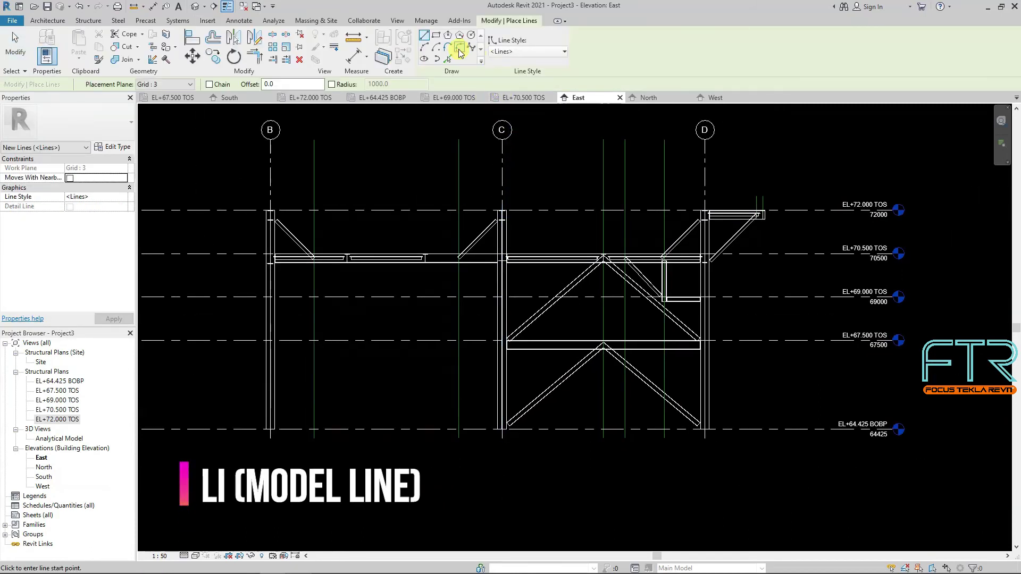
{"action": "left_click", "coordinate": [448, 59]}
{"action": "left_click", "coordinate": [286, 85]}
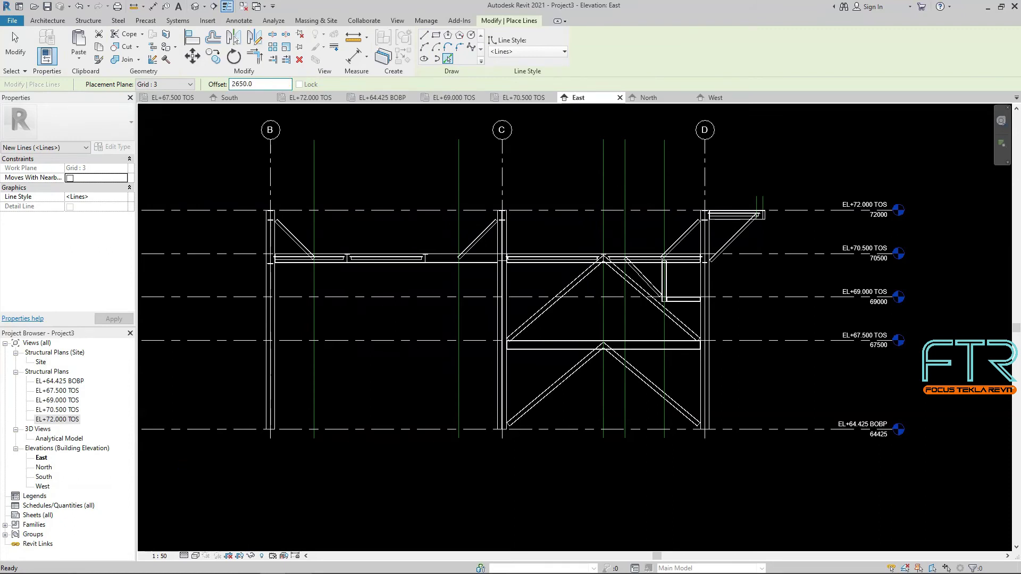
{"action": "left_click", "coordinate": [500, 175]}
{"action": "scroll", "coordinate": [490, 349], "scroll_direction": "up", "scroll_amount": 2}
Draw a beam at EL+69.000 from the 2650 reference line to the grid C column.
{"action": "key", "text": "Escape"}
{"action": "key", "text": "Escape"}
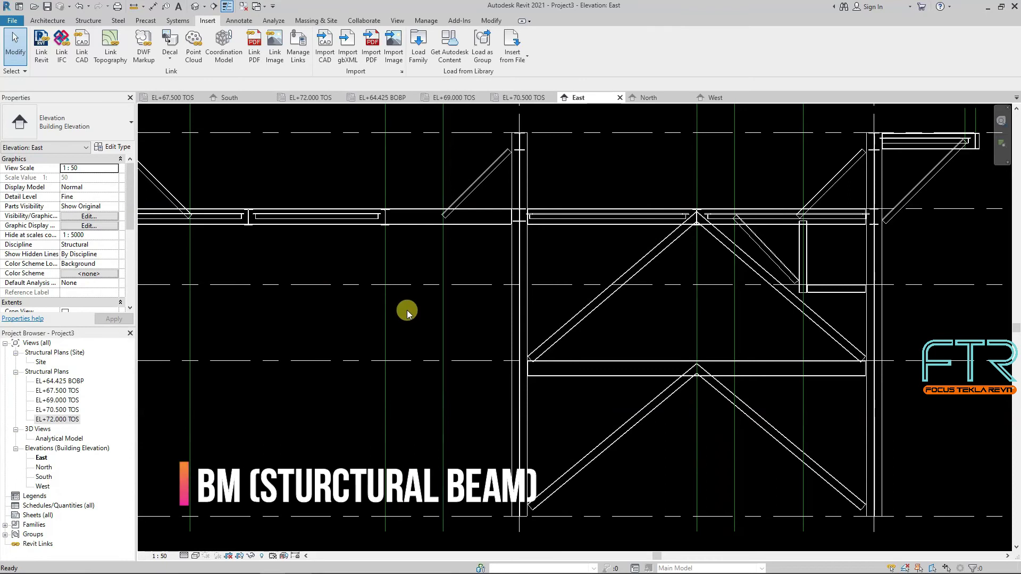
{"action": "key", "text": "b"}
{"action": "key", "text": "m"}
{"action": "left_click", "coordinate": [384, 285]}
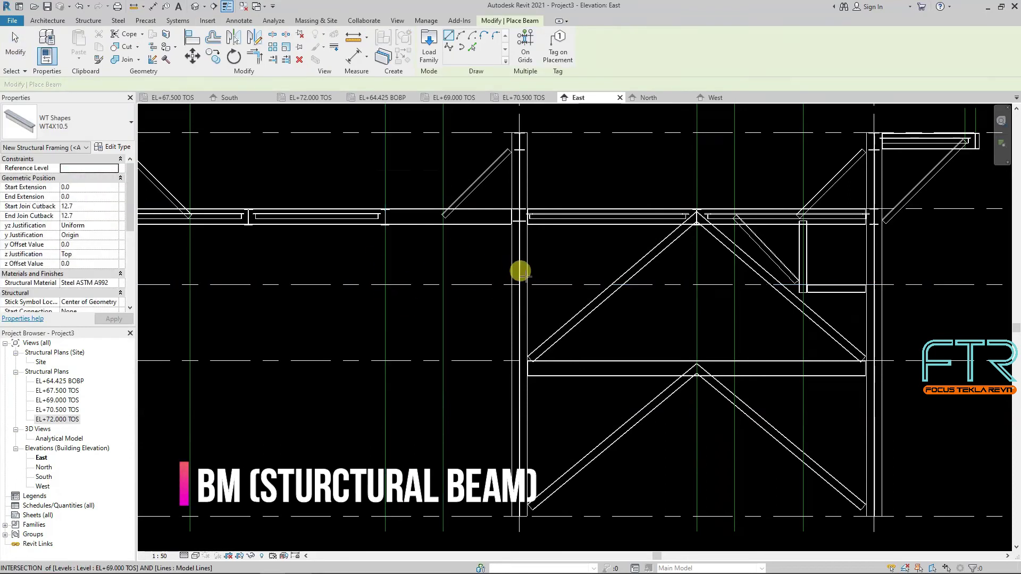
{"action": "left_click", "coordinate": [517, 285]}
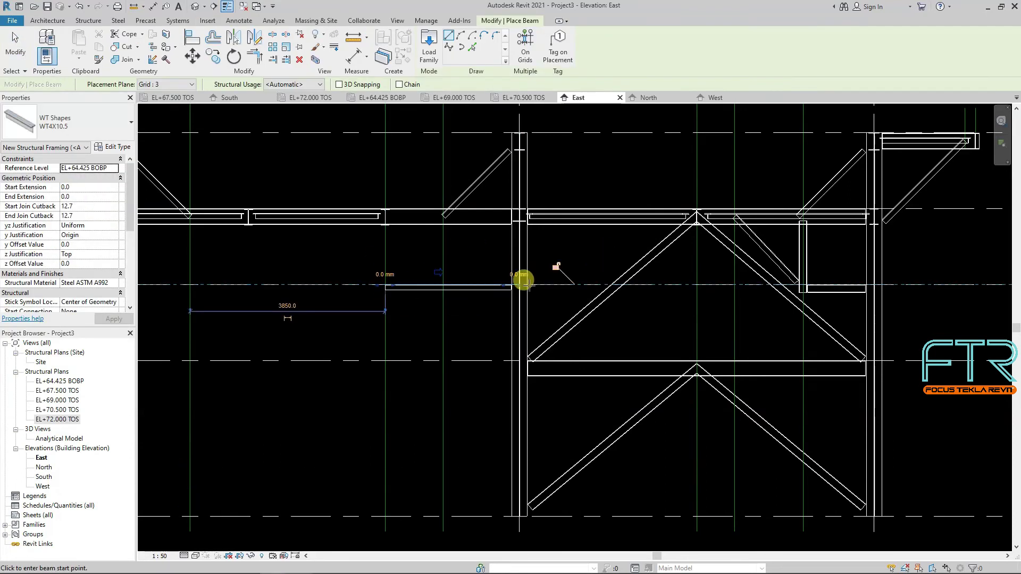
{"action": "scroll", "coordinate": [496, 296], "scroll_direction": "up", "scroll_amount": 2}
{"action": "key", "text": "Escape"}
{"action": "key", "text": "Escape"}
Change the short beam's type to W6X20.
{"action": "left_click", "coordinate": [497, 285]}
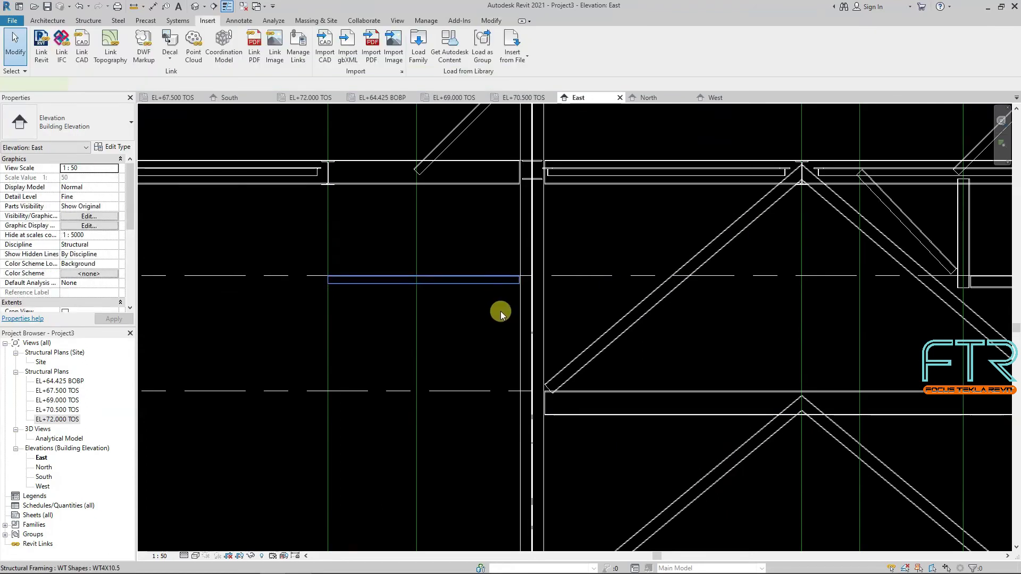
{"action": "left_click", "coordinate": [101, 131]}
{"action": "scroll", "coordinate": [100, 181], "scroll_direction": "up", "scroll_amount": 2}
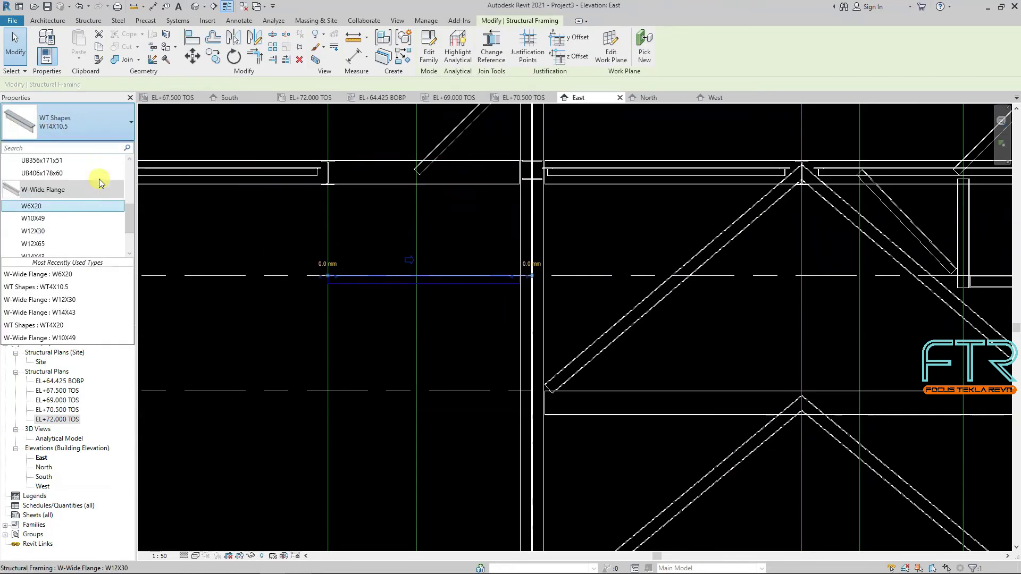
{"action": "left_click", "coordinate": [91, 208]}
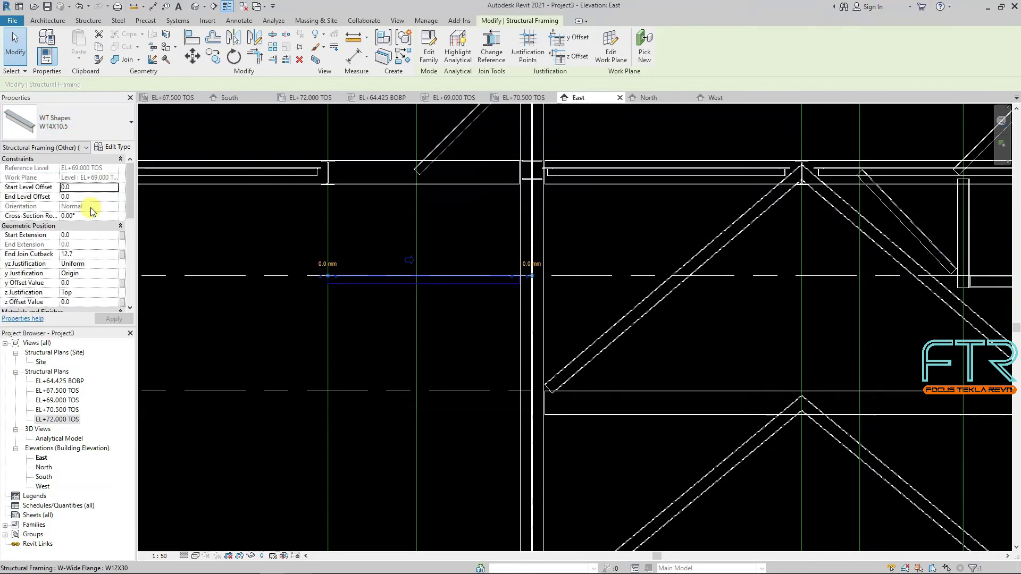
{"action": "left_click", "coordinate": [477, 225]}
{"action": "scroll", "coordinate": [307, 214], "scroll_direction": "up", "scroll_amount": 2}
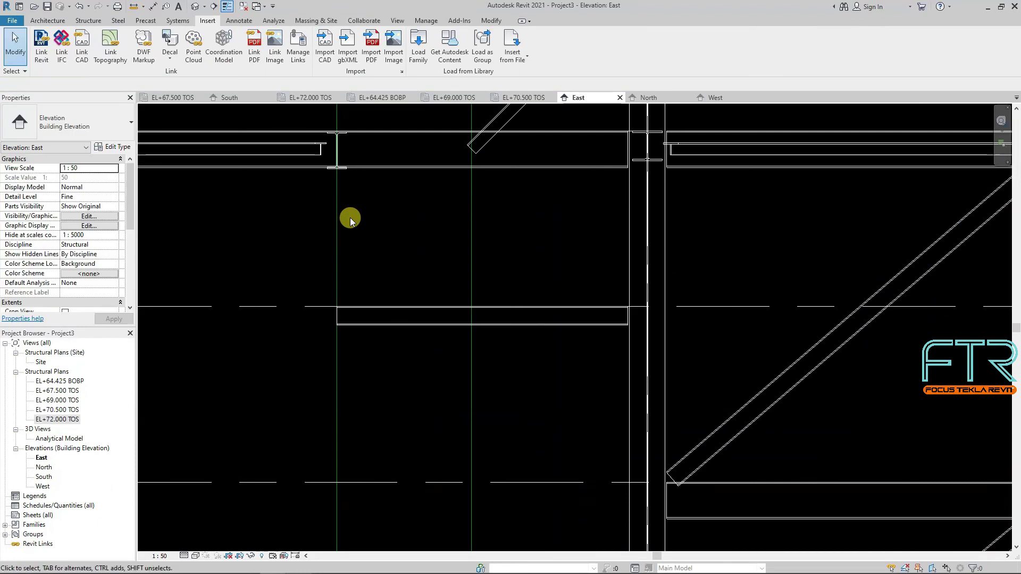
Place a slanted column from the beam/grid intersection down to the EL+69.000 beam.
{"action": "key", "text": "c"}
{"action": "key", "text": "l"}
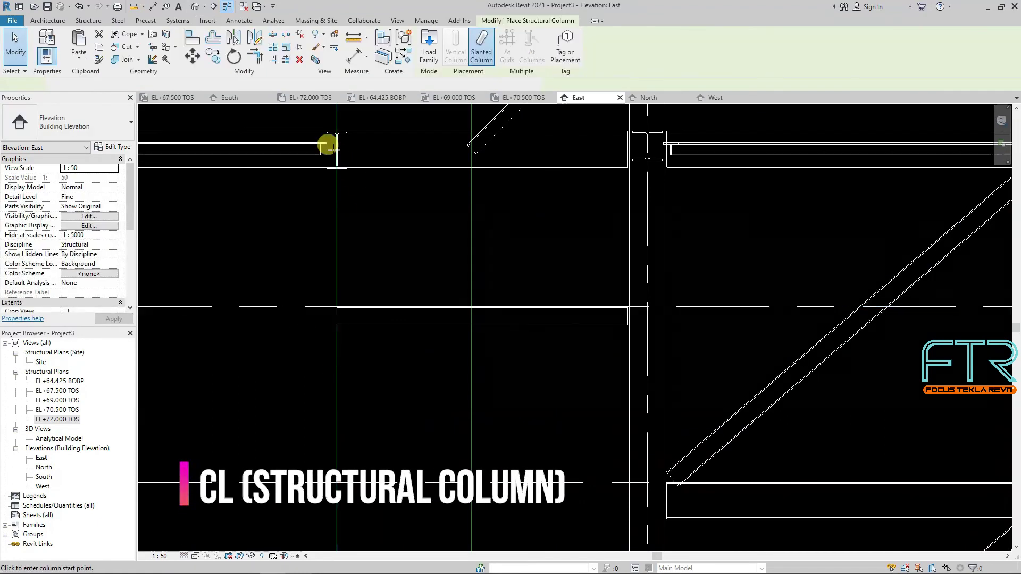
{"action": "scroll", "coordinate": [330, 139], "scroll_direction": "down", "scroll_amount": 2}
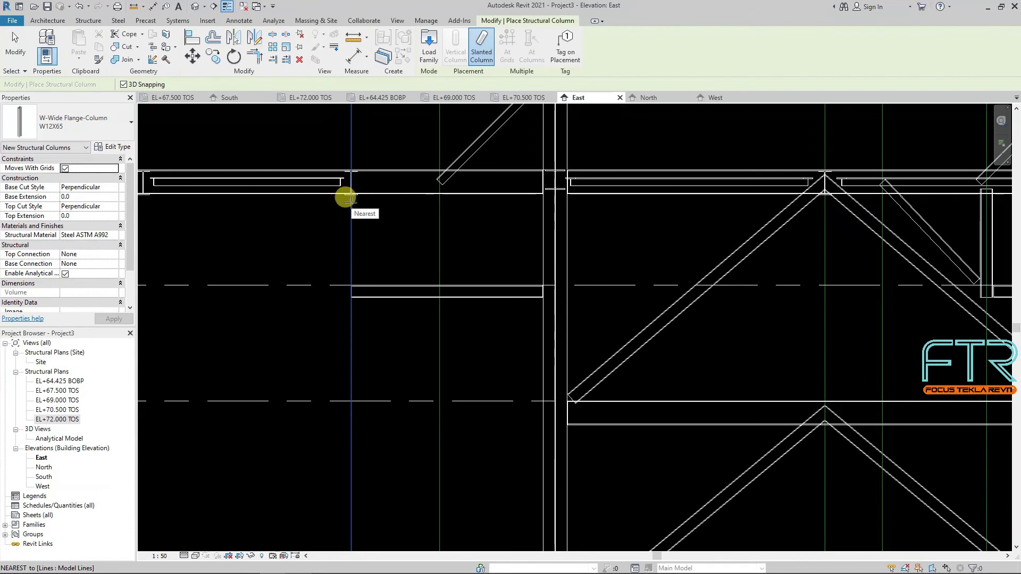
{"action": "scroll", "coordinate": [345, 198], "scroll_direction": "up", "scroll_amount": 1}
{"action": "scroll", "coordinate": [346, 186], "scroll_direction": "up", "scroll_amount": 5}
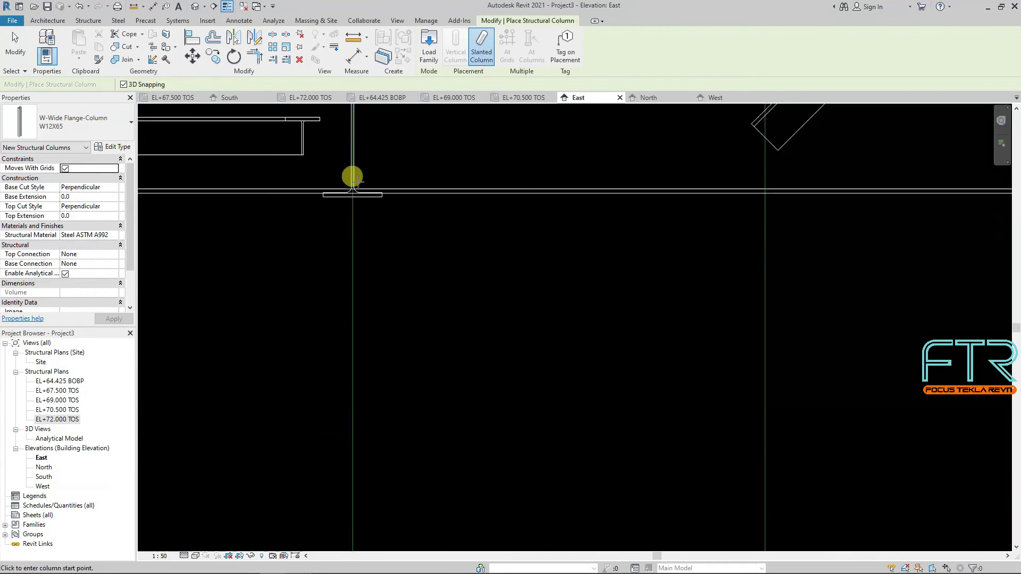
{"action": "left_click", "coordinate": [347, 188]}
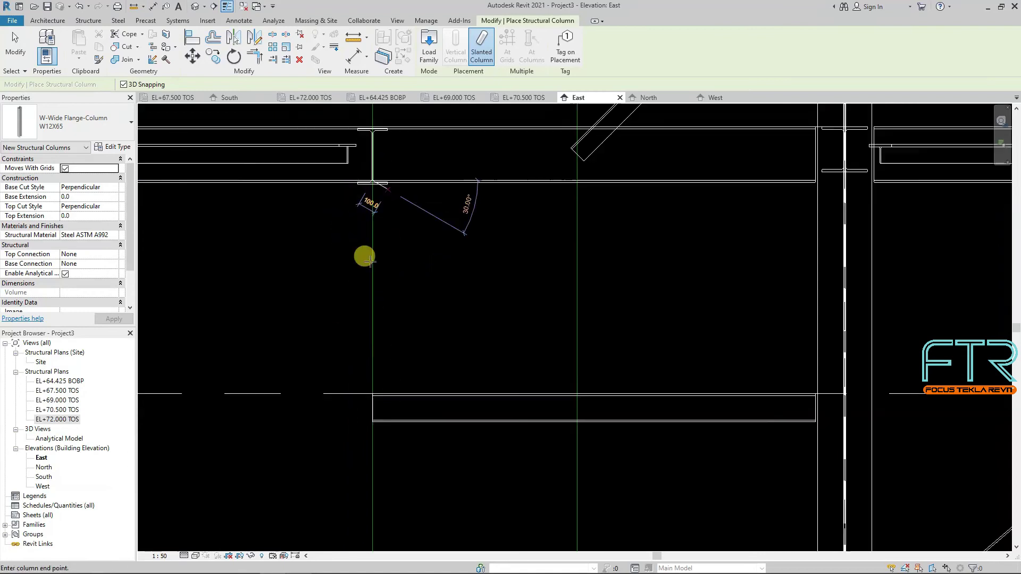
{"action": "left_click", "coordinate": [372, 385]}
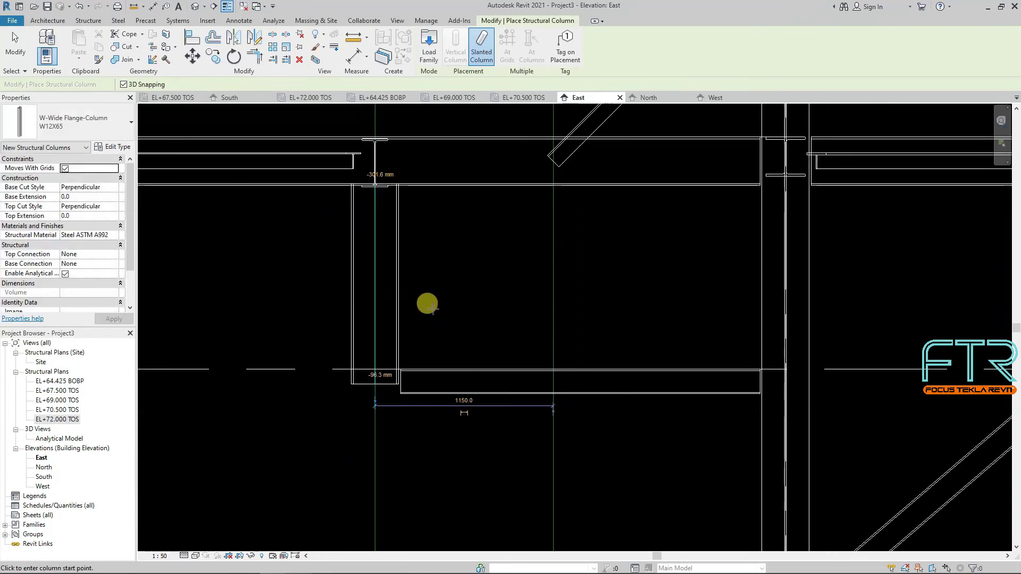
{"action": "key", "text": "Escape"}
{"action": "key", "text": "Escape"}
Change the new post's type to W6X20.
{"action": "left_click", "coordinate": [397, 260]}
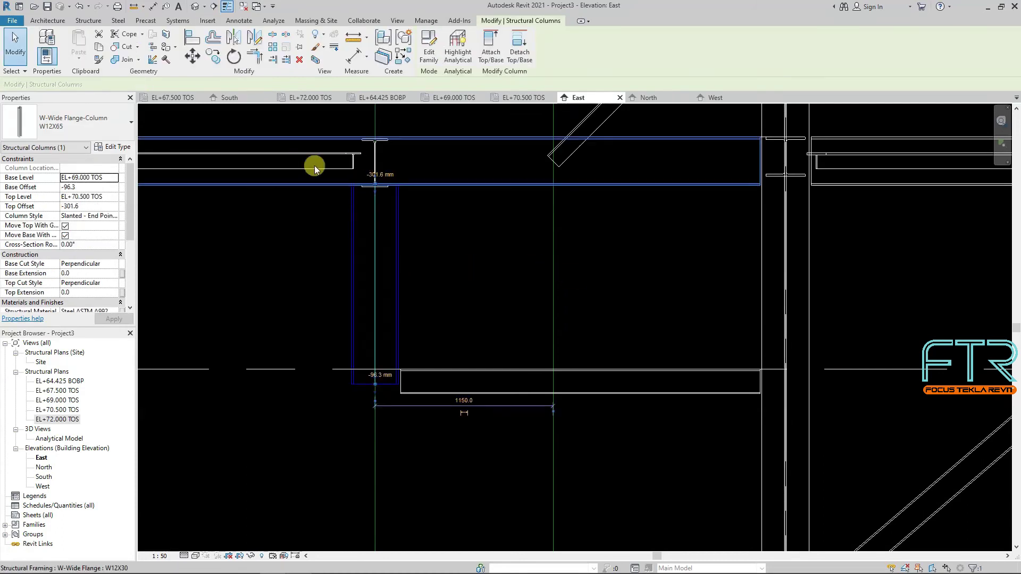
{"action": "left_click", "coordinate": [81, 122]}
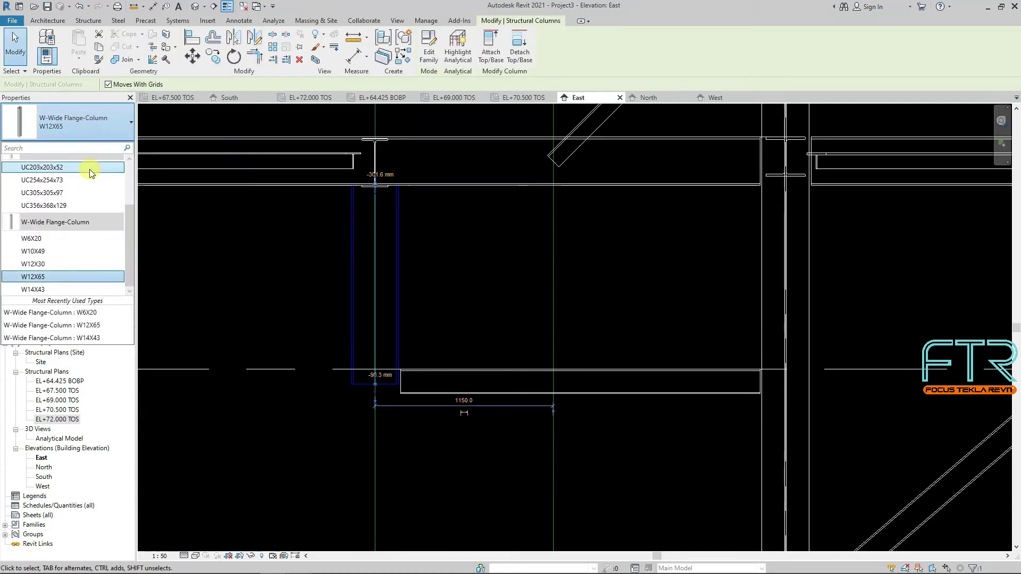
{"action": "left_click", "coordinate": [64, 238]}
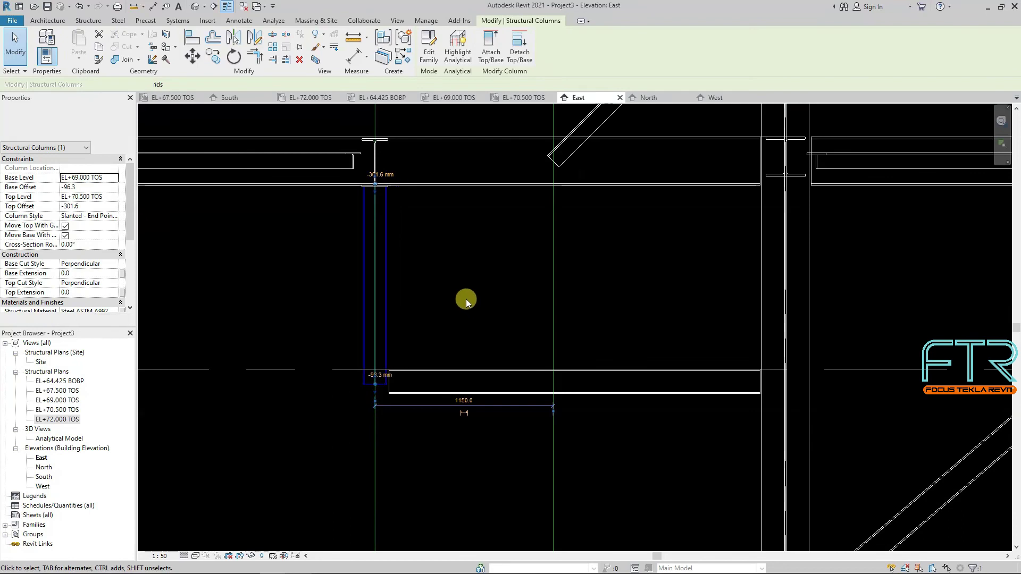
{"action": "key", "text": "Escape"}
{"action": "scroll", "coordinate": [414, 351], "scroll_direction": "up", "scroll_amount": 3}
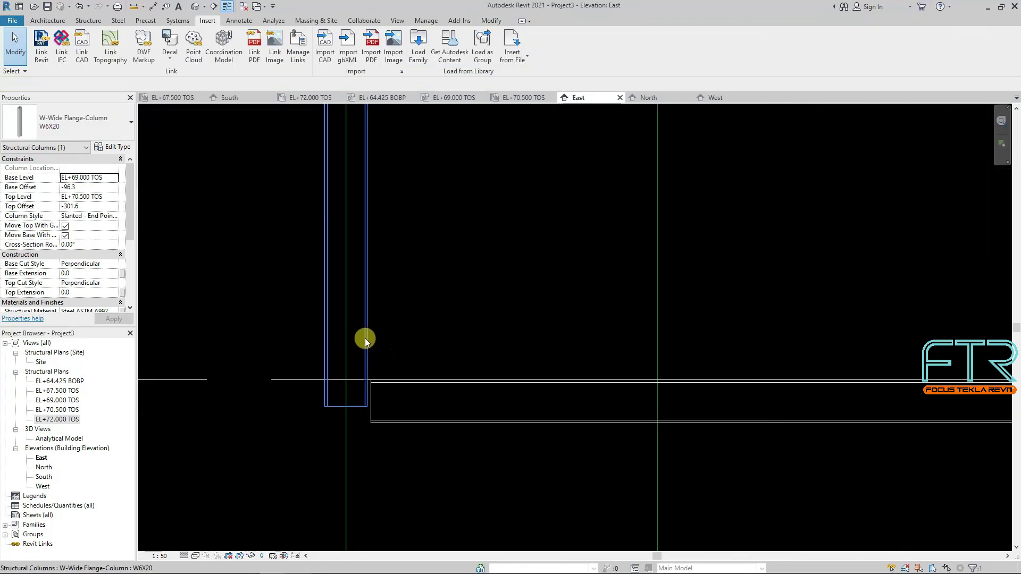
Align the W6X20 post's bottom edge to the lower beam's bottom line using AL.
{"action": "key", "text": "a"}
{"action": "key", "text": "l"}
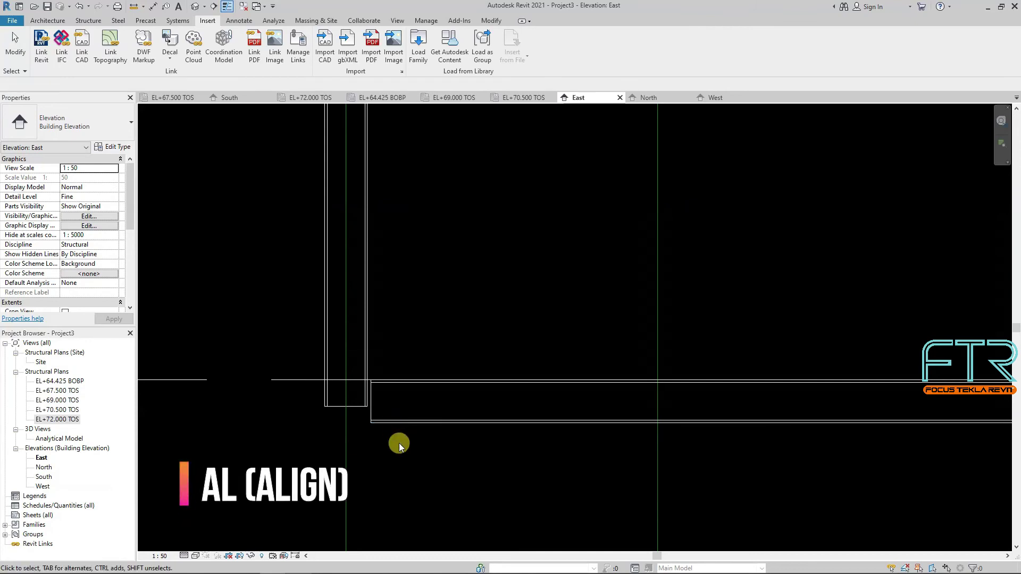
{"action": "key", "text": "Escape"}
{"action": "key", "text": "a"}
{"action": "key", "text": "l"}
{"action": "scroll", "coordinate": [391, 442], "scroll_direction": "up", "scroll_amount": 2}
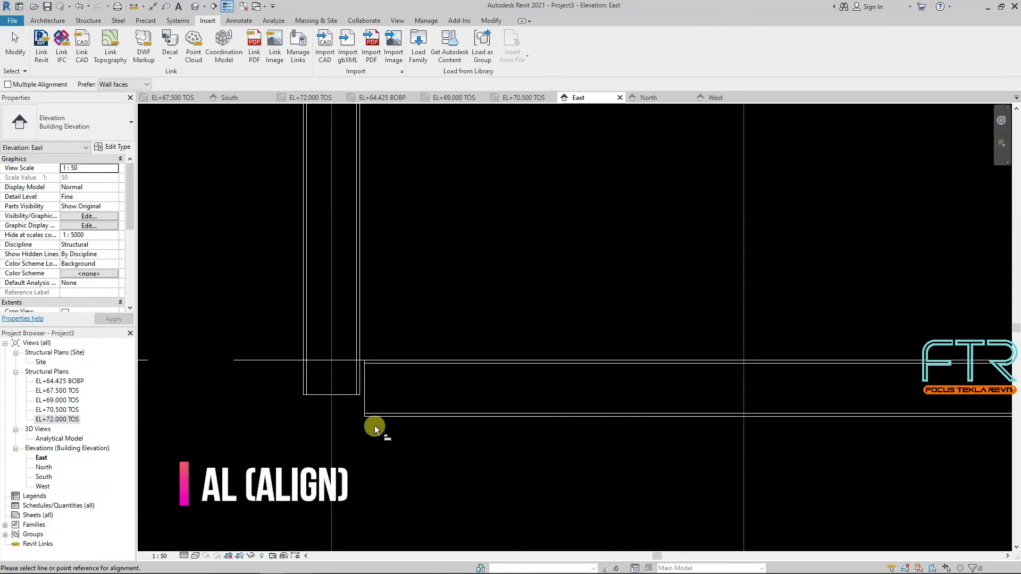
{"action": "left_click", "coordinate": [374, 418]}
{"action": "left_click", "coordinate": [341, 396]}
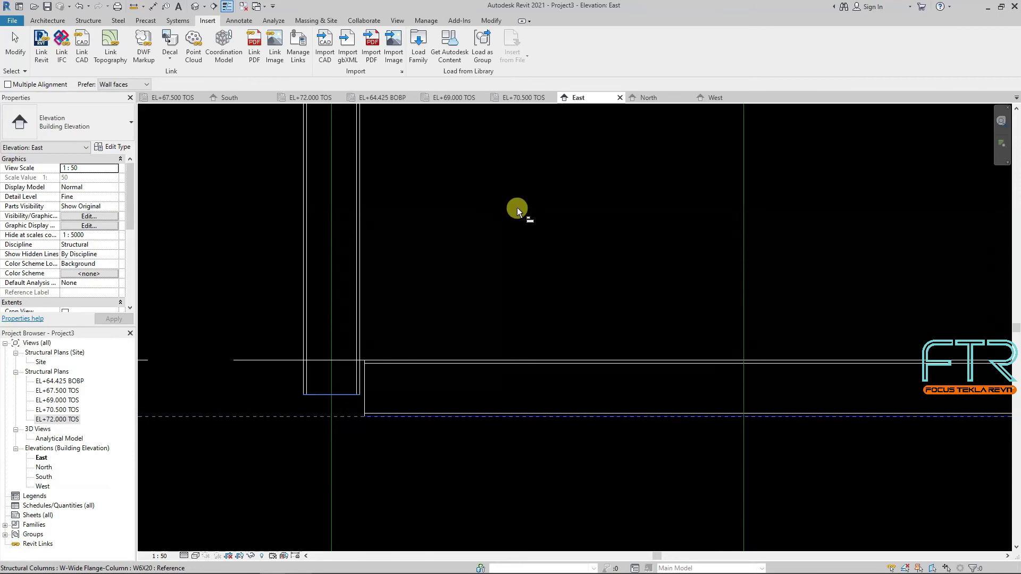
{"action": "key", "text": "Escape"}
{"action": "scroll", "coordinate": [456, 365], "scroll_direction": "down", "scroll_amount": 2}
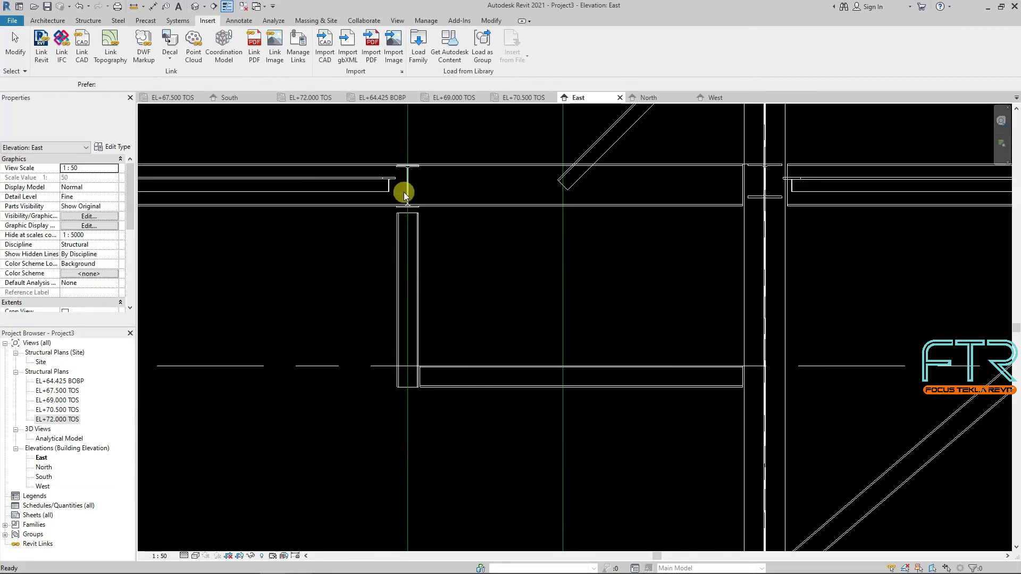
Extend the W6X20 post's top end up to meet the beam above.
{"action": "middle_click_drag", "start_coordinate": [406, 189], "coordinate": [428, 251]}
{"action": "left_click", "coordinate": [418, 219]}
{"action": "scroll", "coordinate": [418, 218], "scroll_direction": "up", "scroll_amount": 3}
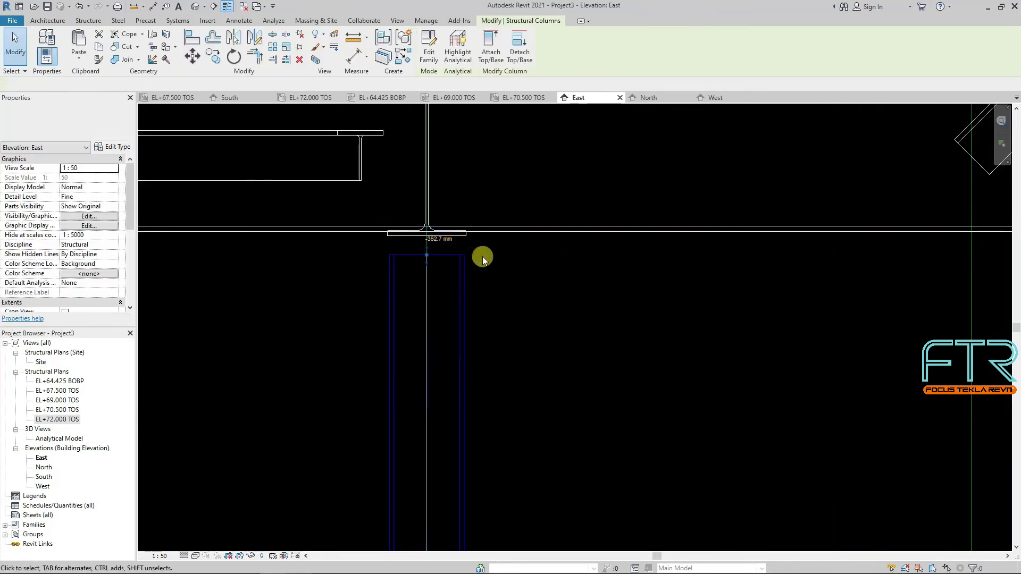
{"action": "left_click", "coordinate": [483, 256]}
{"action": "left_click", "coordinate": [404, 229]}
{"action": "scroll", "coordinate": [404, 228], "scroll_direction": "up", "scroll_amount": 2}
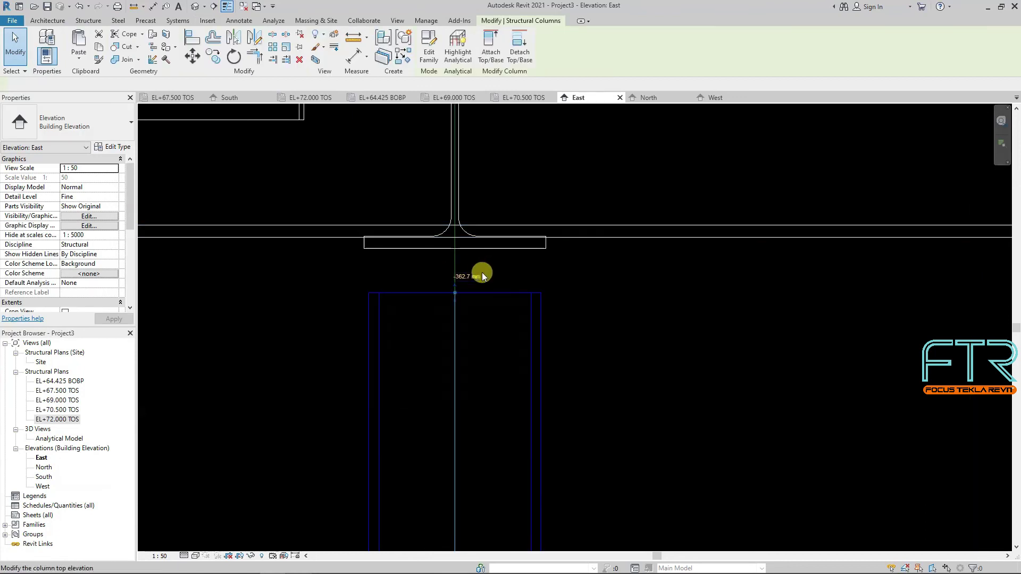
{"action": "left_click_drag", "start_coordinate": [455, 294], "coordinate": [454, 236]}
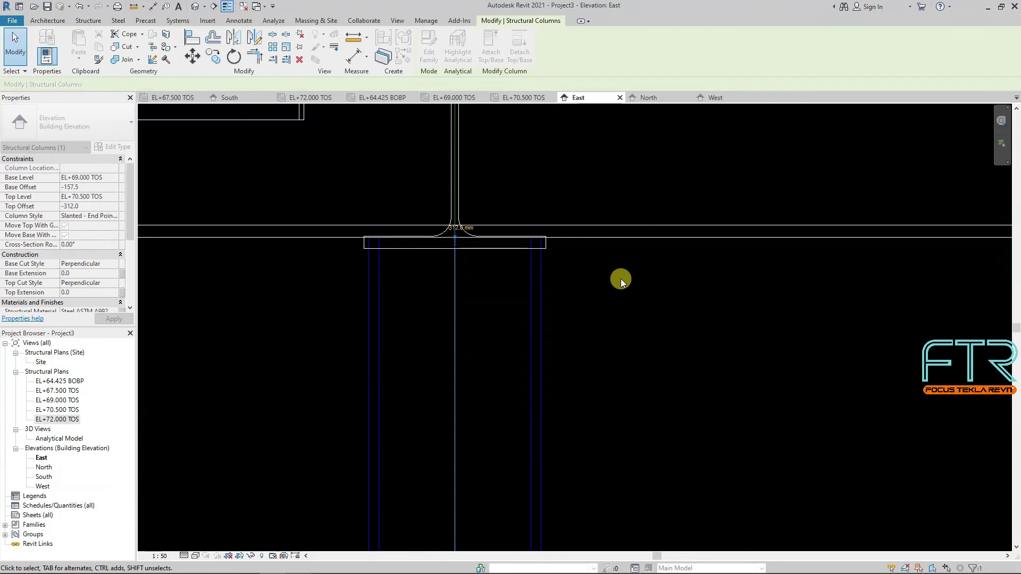
{"action": "scroll", "coordinate": [466, 235], "scroll_direction": "down", "scroll_amount": 6}
{"action": "left_click", "coordinate": [504, 391]}
Bring the PDF design drawing in Acrobat back to the front.
{"action": "scroll", "coordinate": [573, 389], "scroll_direction": "down", "scroll_amount": 6}
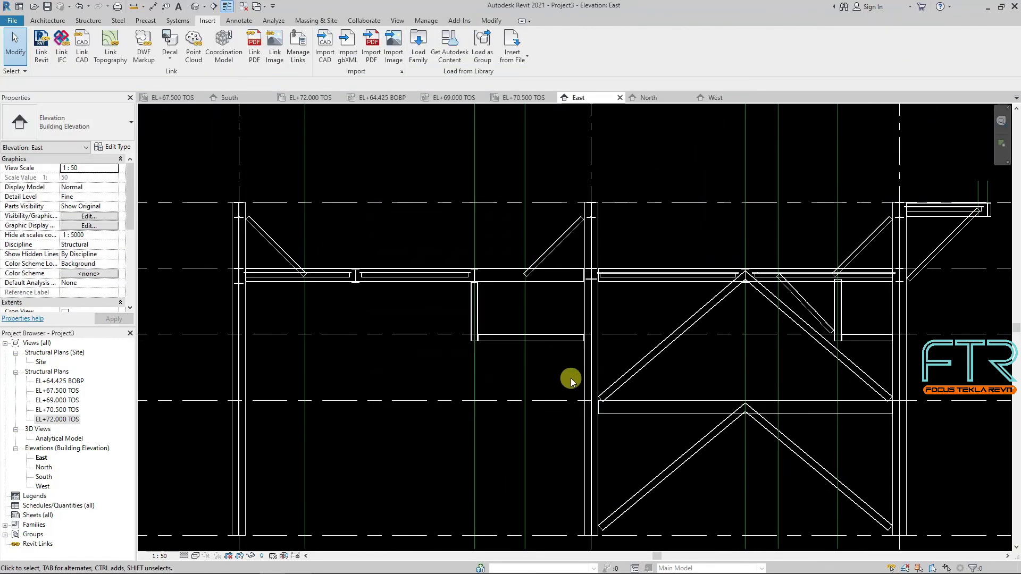
{"action": "scroll", "coordinate": [485, 321], "scroll_direction": "down", "scroll_amount": 3}
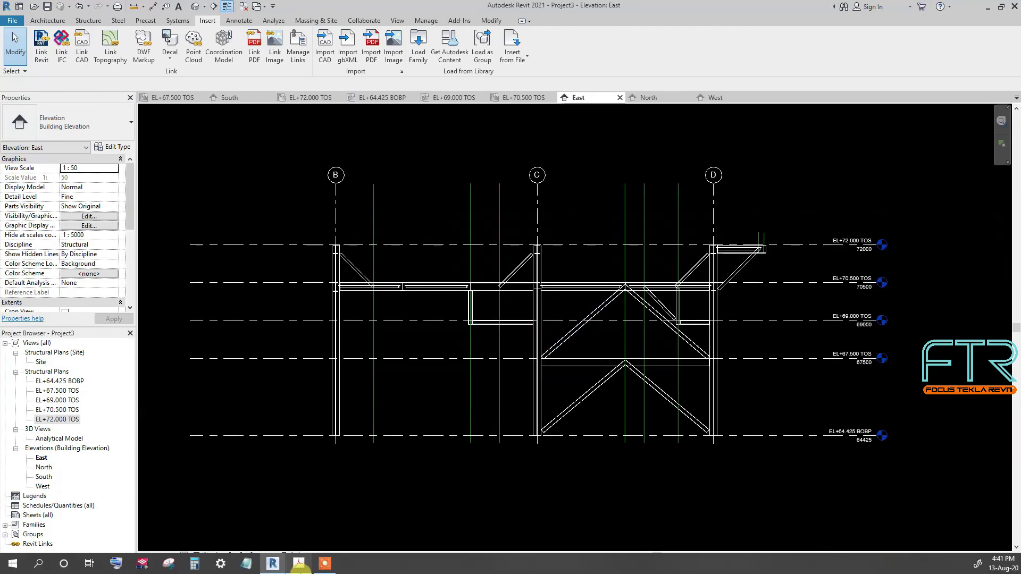
{"action": "left_click", "coordinate": [299, 564]}
Compare against the Elevation Along Grid-3 PDF drawing, then minimise Acrobat to show Revit's East elevation.
{"action": "scroll", "coordinate": [604, 290], "scroll_direction": "down", "scroll_amount": 4, "text": "ctrl"}
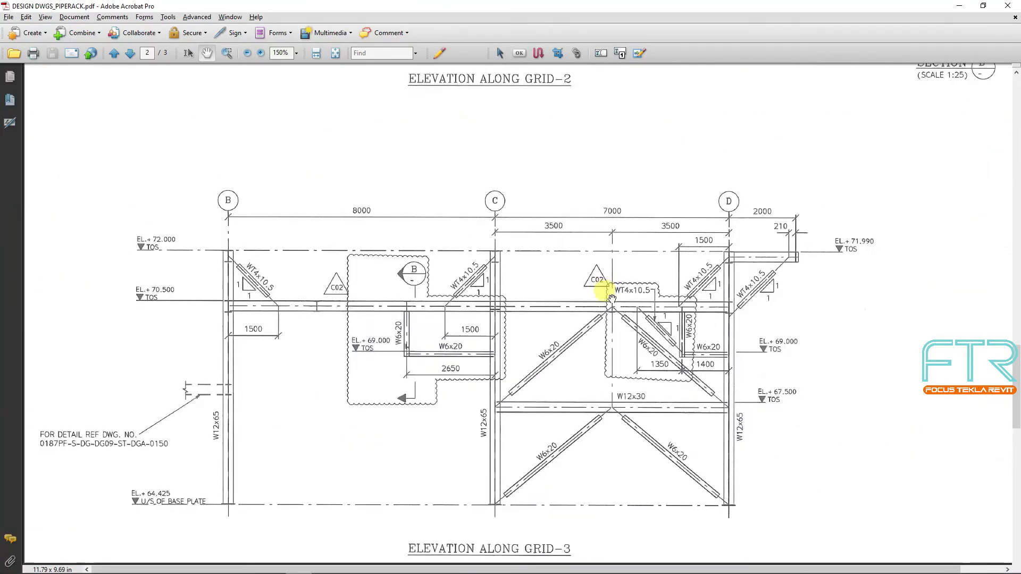
{"action": "scroll", "coordinate": [521, 399], "scroll_direction": "up", "scroll_amount": 2, "text": "ctrl"}
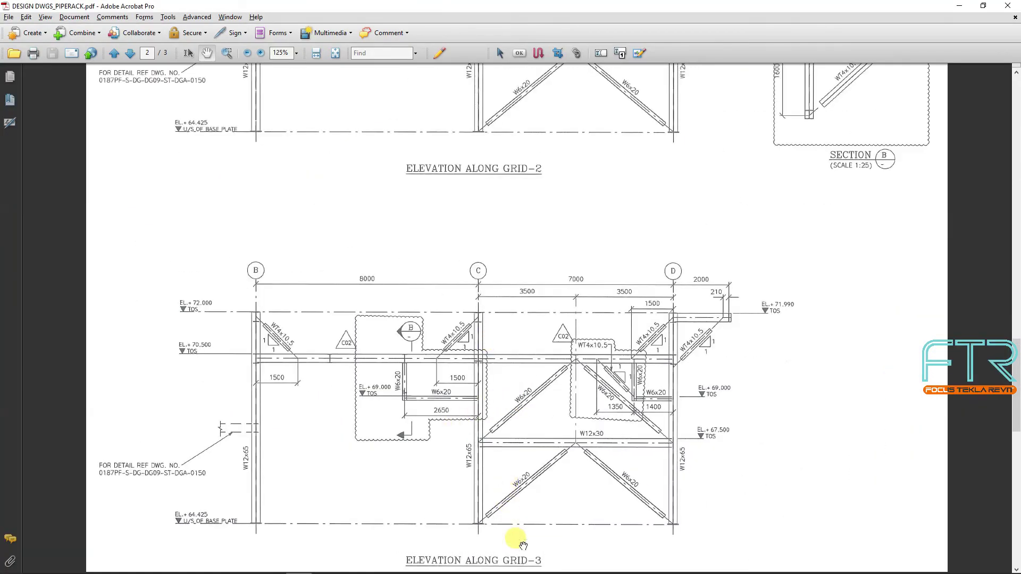
{"action": "scroll", "coordinate": [375, 465], "scroll_direction": "up", "scroll_amount": 1, "text": "ctrl"}
{"action": "scroll", "coordinate": [602, 285], "scroll_direction": "down", "scroll_amount": 1}
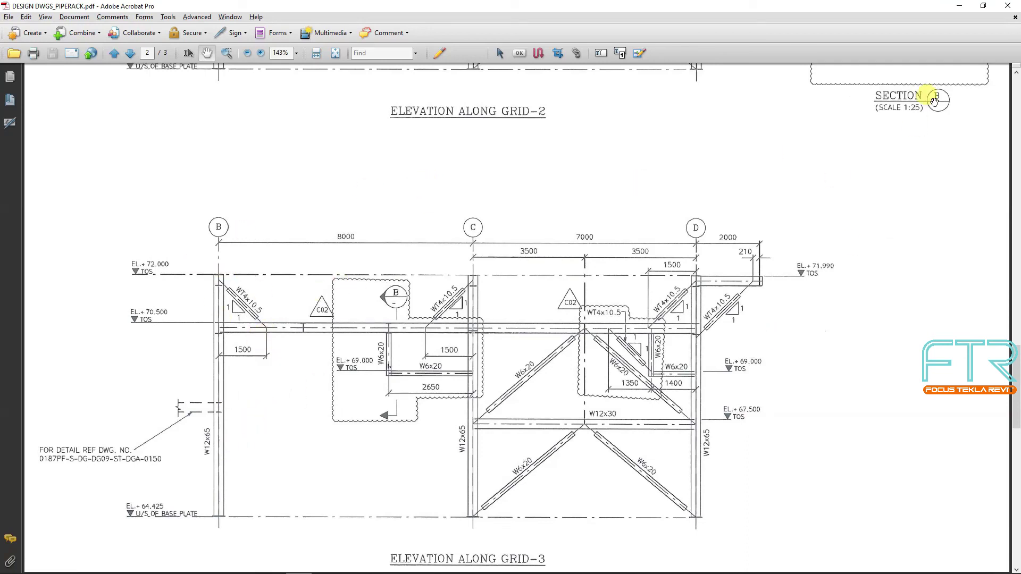
{"action": "left_click", "coordinate": [955, 5]}
{"action": "scroll", "coordinate": [423, 224], "scroll_direction": "up", "scroll_amount": 1}
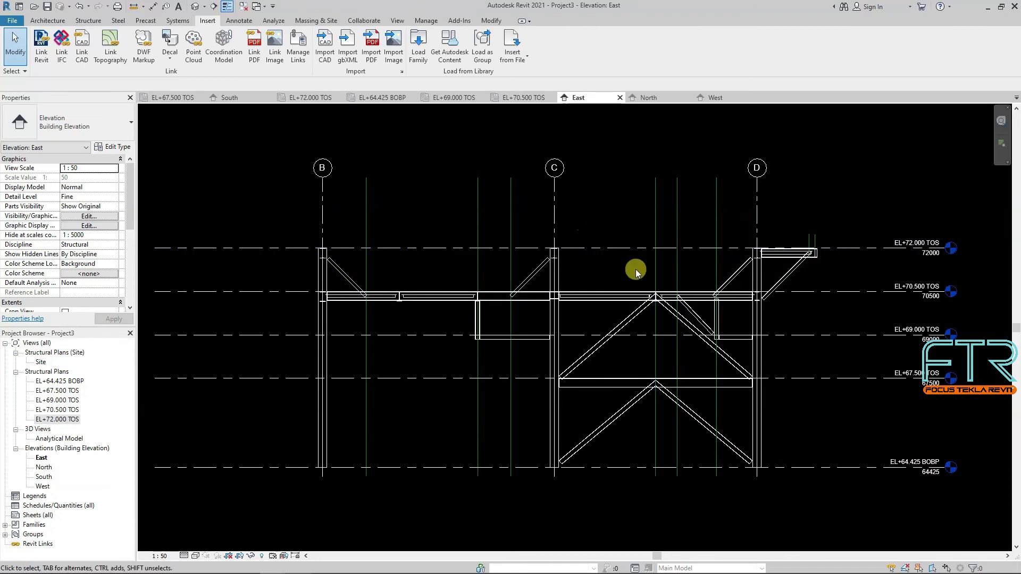
{"action": "scroll", "coordinate": [637, 271], "scroll_direction": "up", "scroll_amount": 2}
{"action": "scroll", "coordinate": [488, 315], "scroll_direction": "down", "scroll_amount": 2}
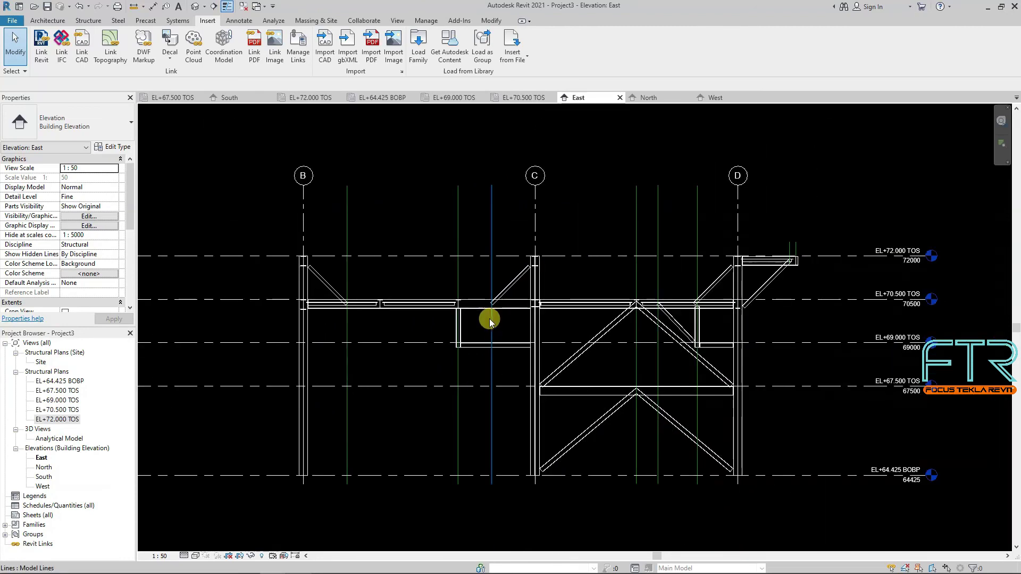
{"action": "scroll", "coordinate": [468, 334], "scroll_direction": "down", "scroll_amount": 1}
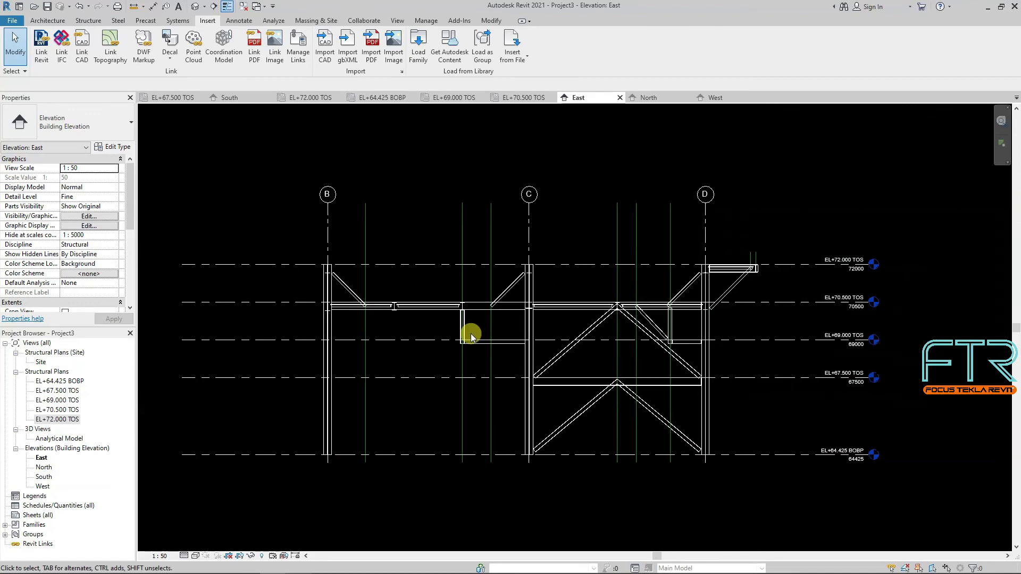
{"action": "scroll", "coordinate": [470, 336], "scroll_direction": "up", "scroll_amount": 1}
{"action": "mouse_move", "coordinate": [455, 561]}
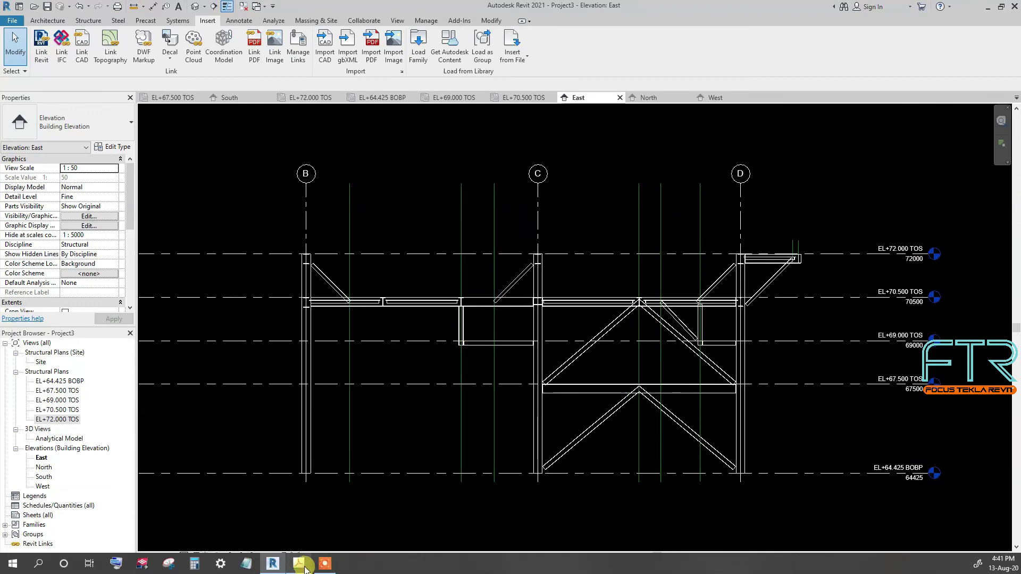
{"action": "scroll", "coordinate": [578, 251], "scroll_direction": "up", "scroll_amount": 1}
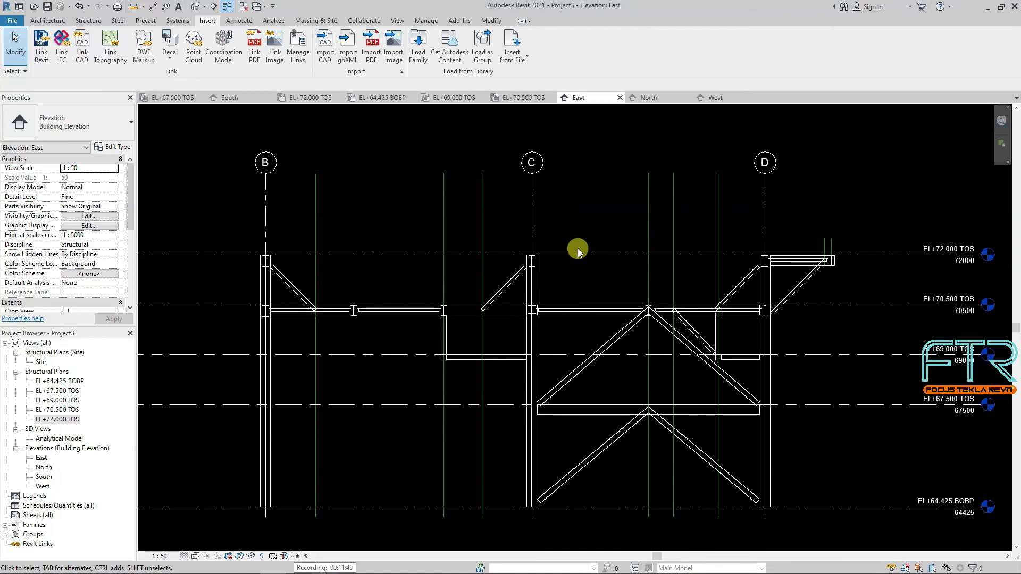
{"action": "scroll", "coordinate": [601, 229], "scroll_direction": "down", "scroll_amount": 2}
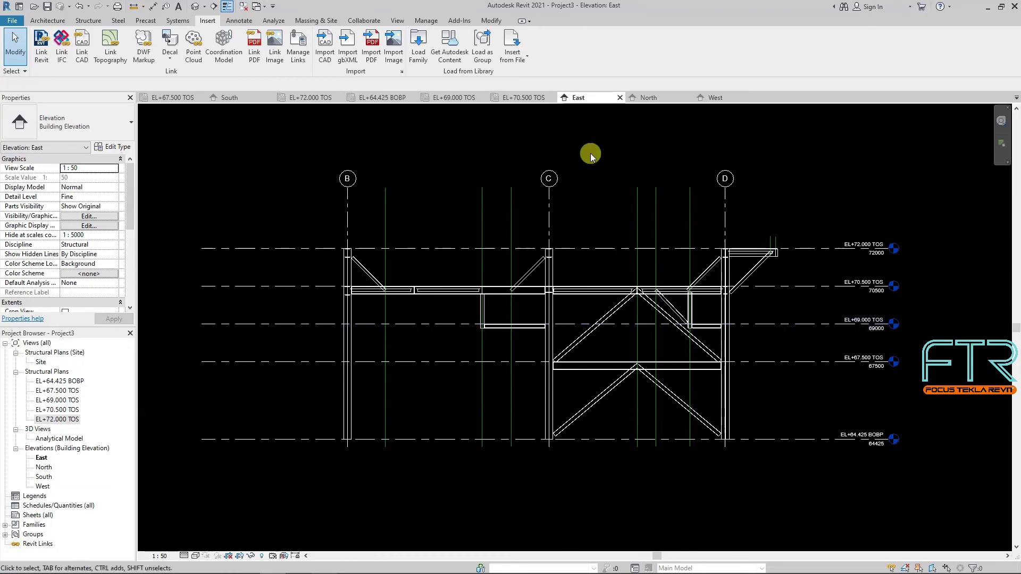
{"action": "scroll", "coordinate": [579, 241], "scroll_direction": "up", "scroll_amount": 1}
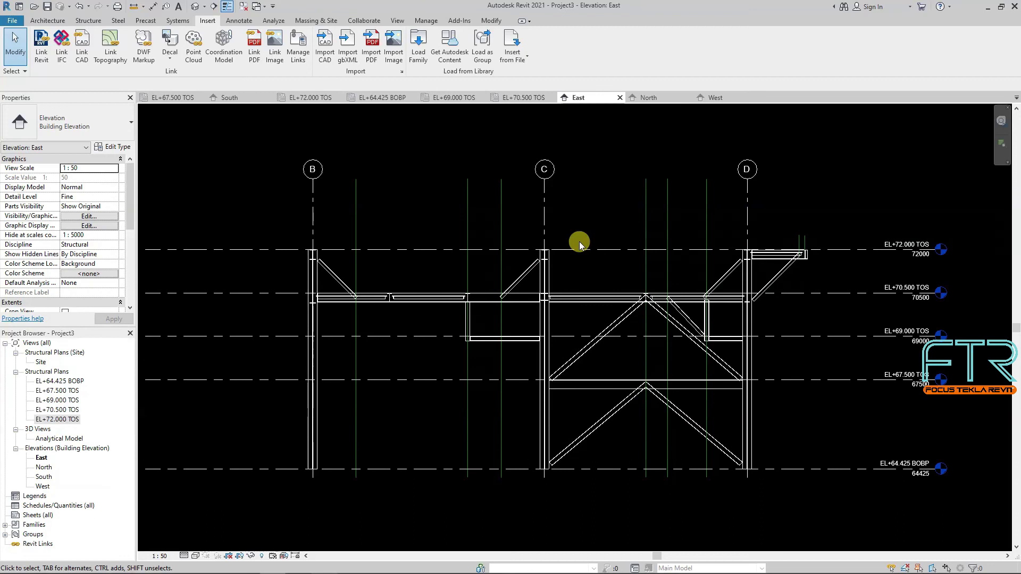